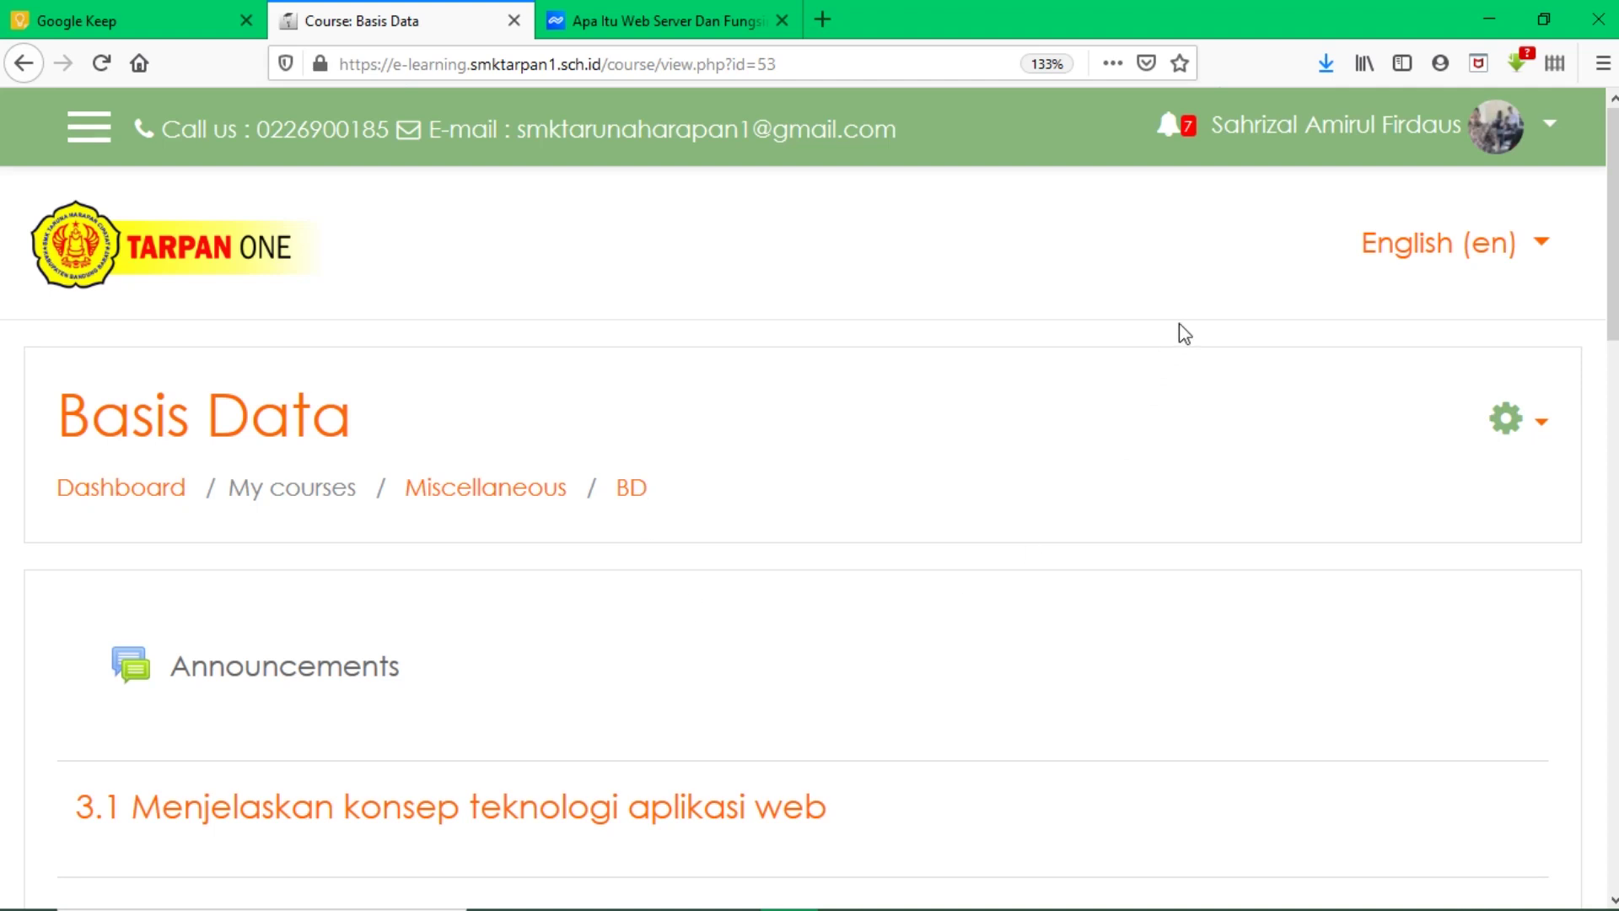
Turn on editing for the Basis Data course
click(1509, 421)
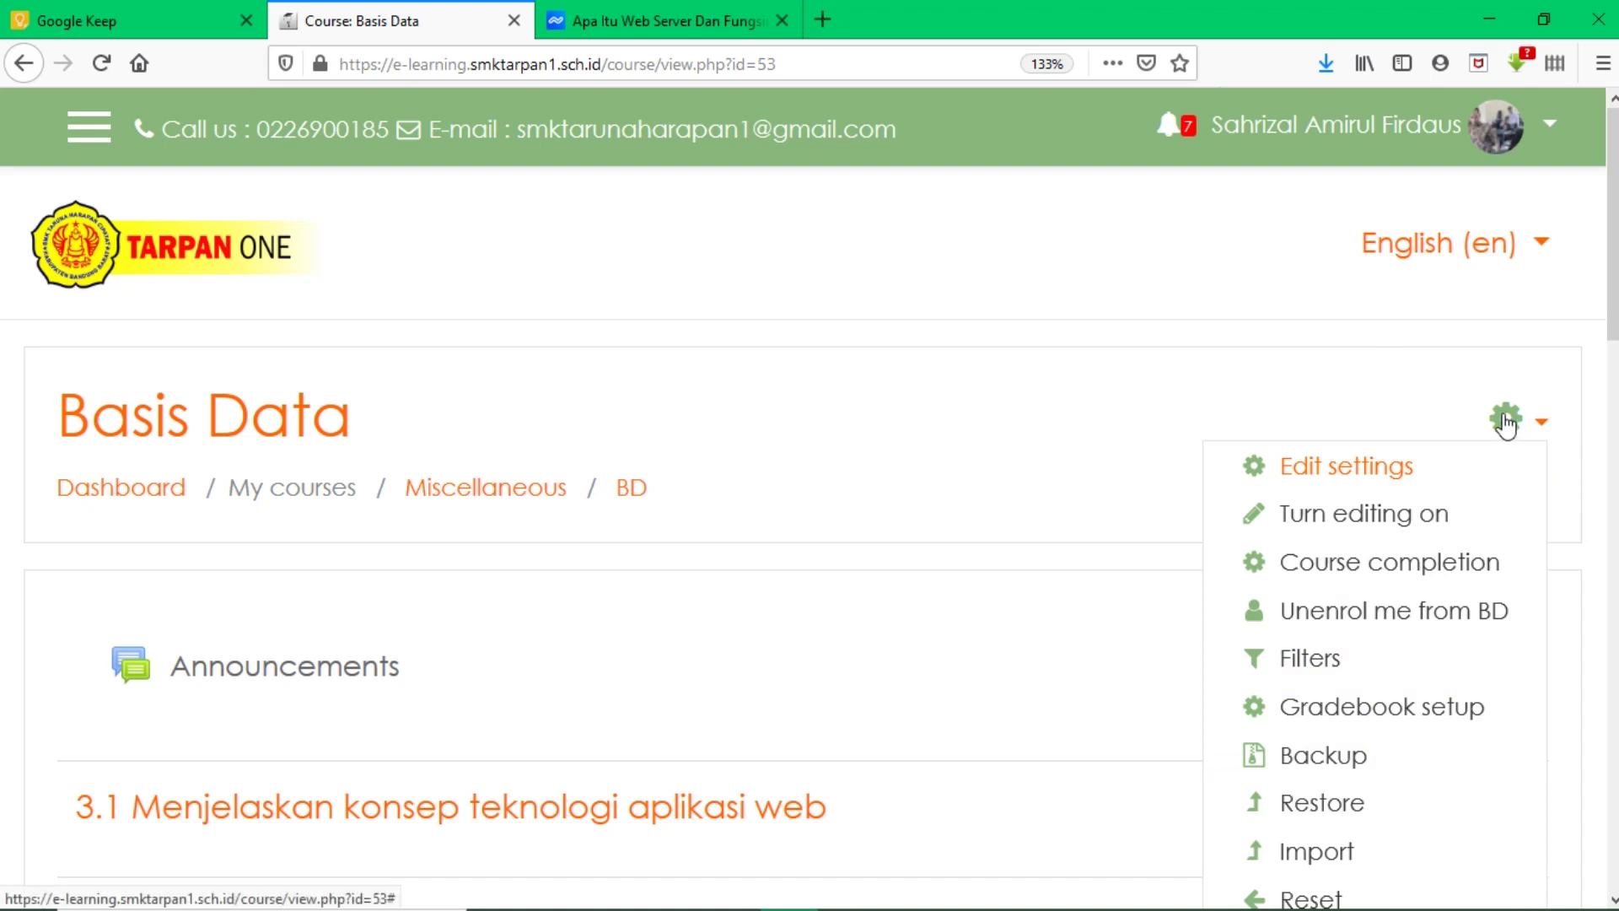
click(1344, 520)
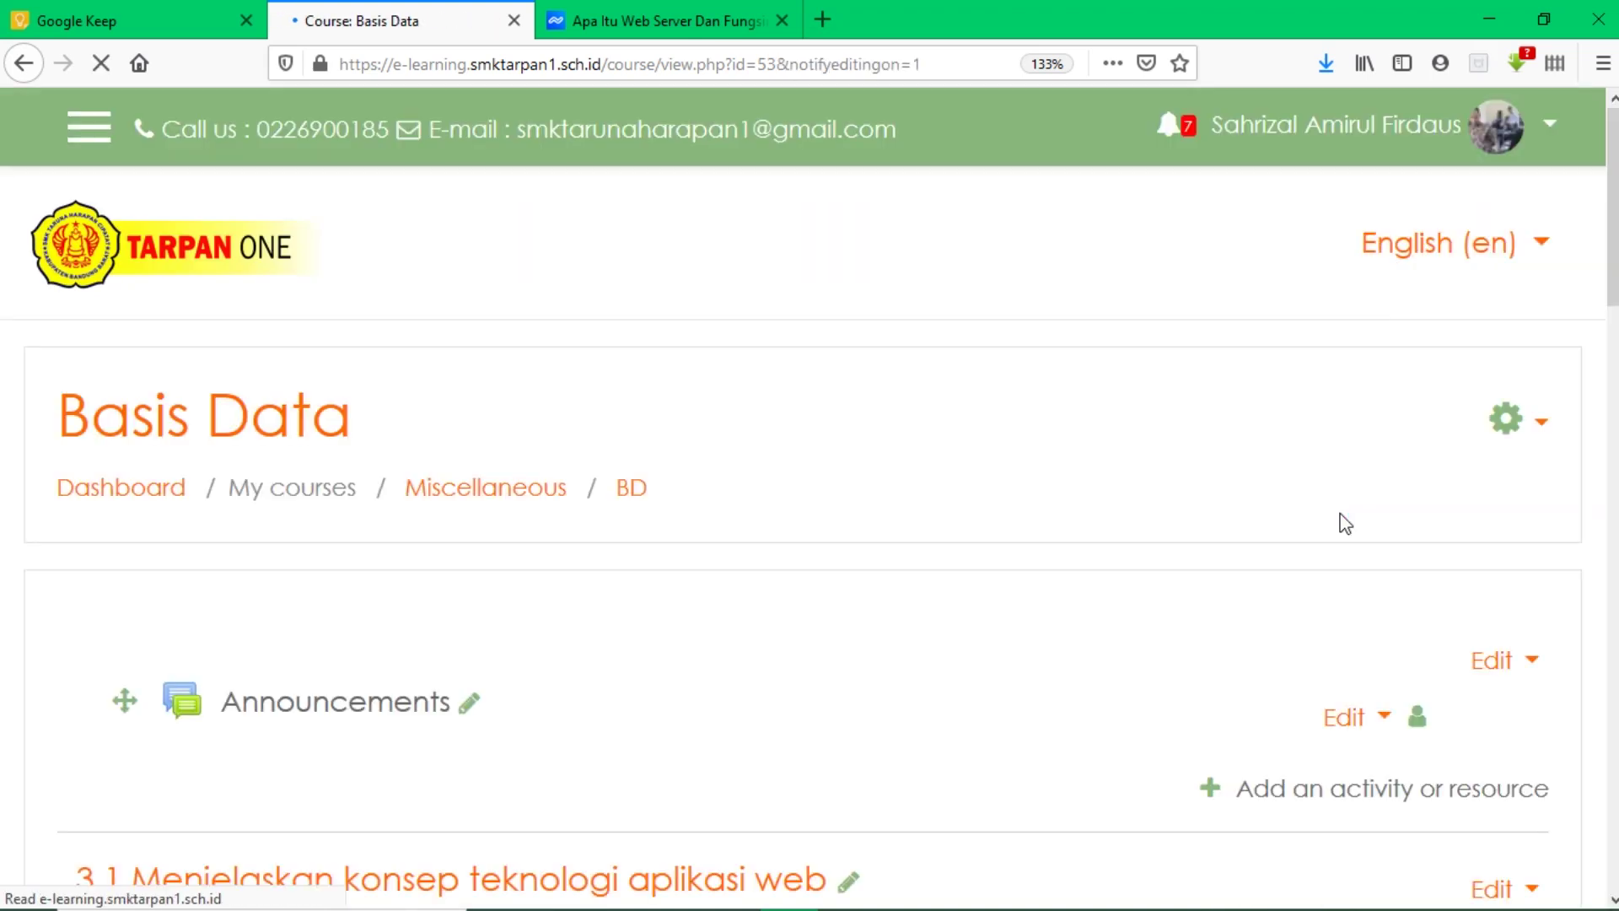
Look over the course's sections and their editing options
scroll(1345, 523, down, 4)
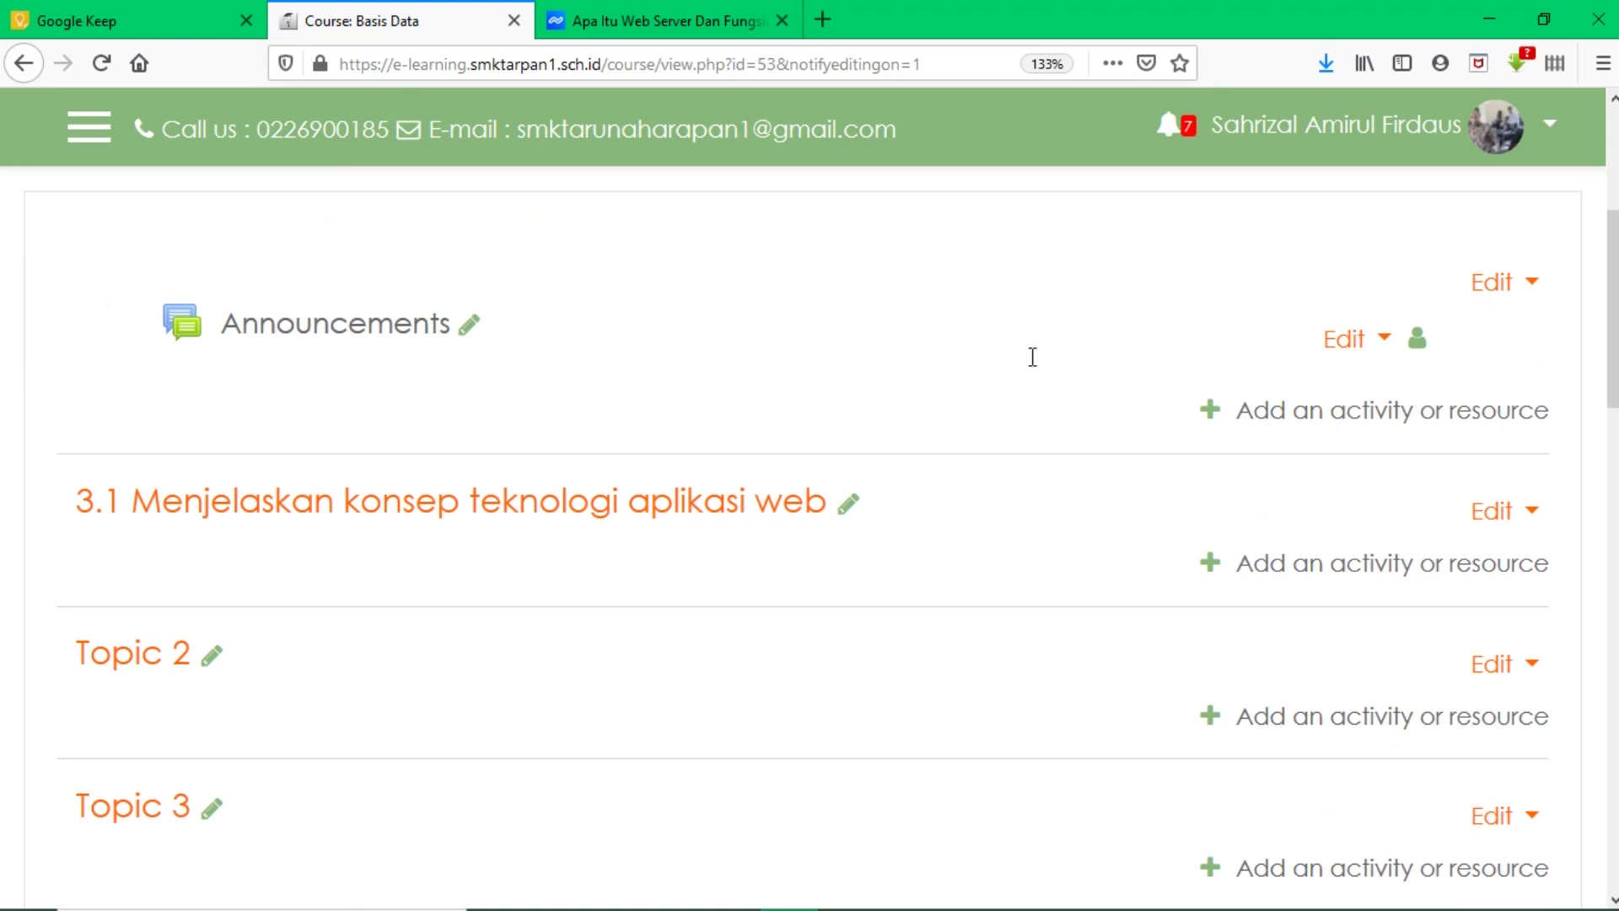
scroll(1032, 357, down, 3)
scroll(1032, 357, up, 6)
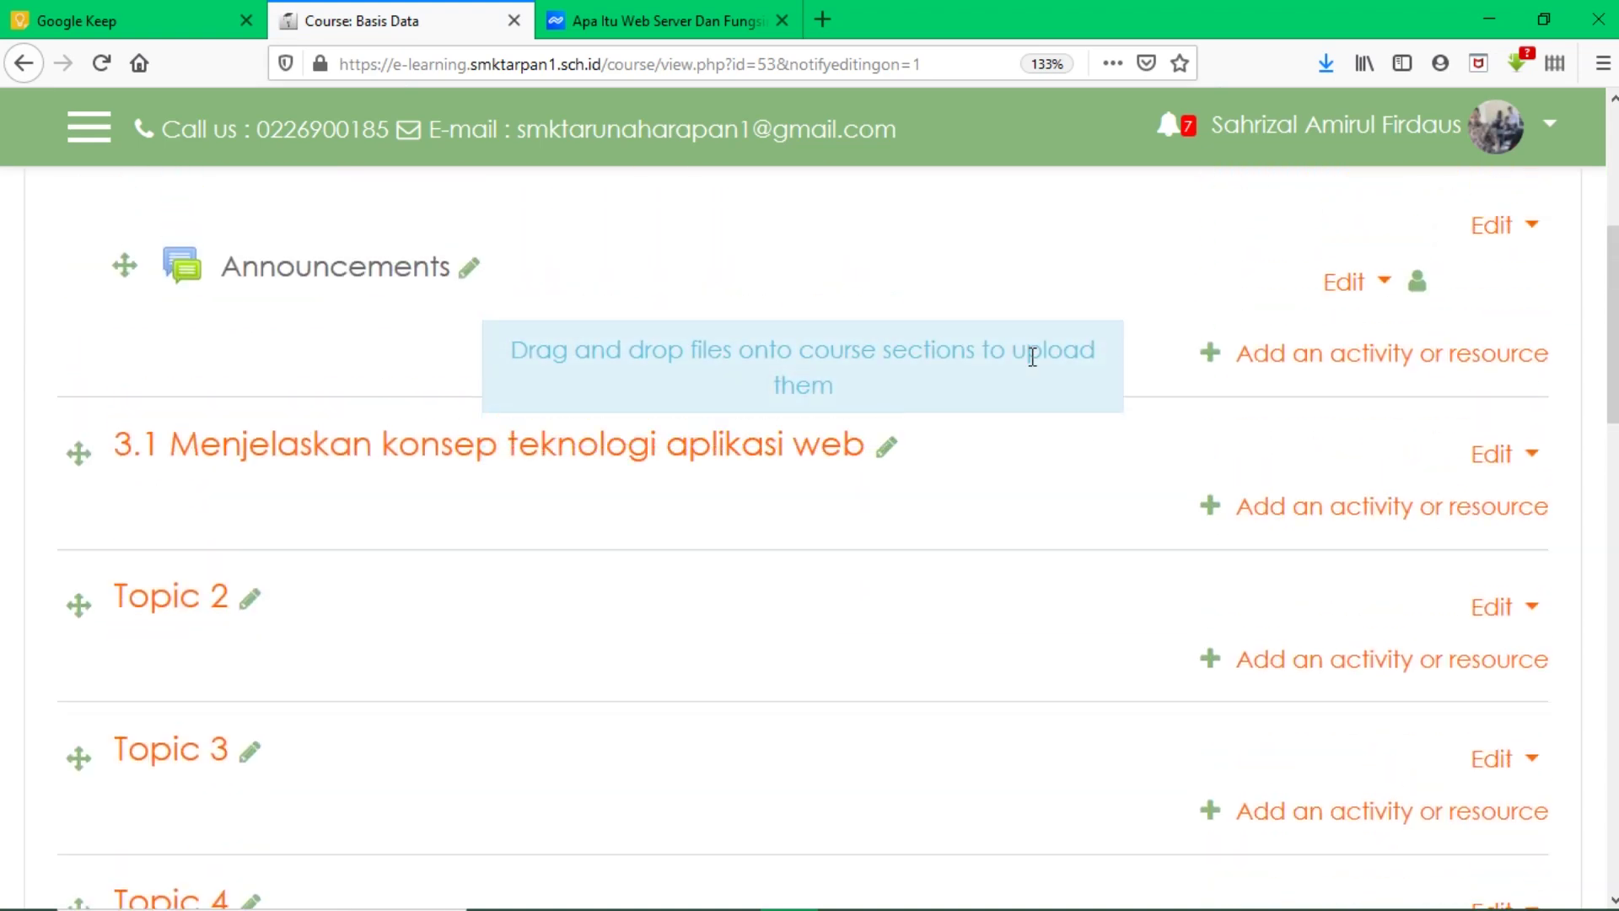
scroll(1032, 357, down, 3)
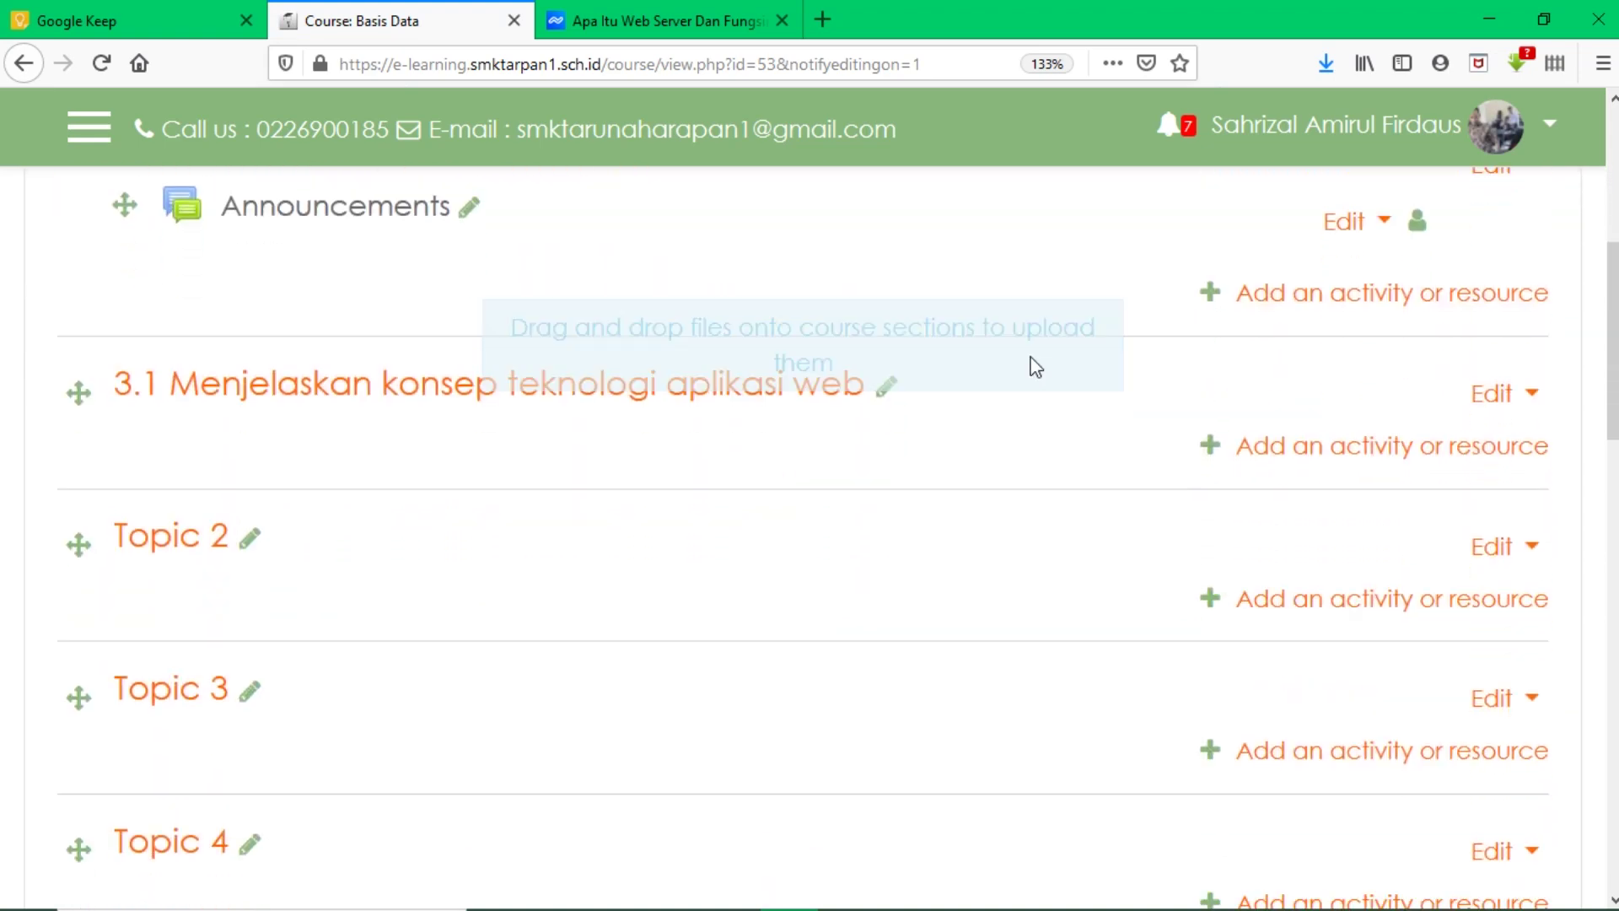
scroll(1030, 365, up, 2)
scroll(1033, 366, down, 1)
scroll(1035, 366, down, 2)
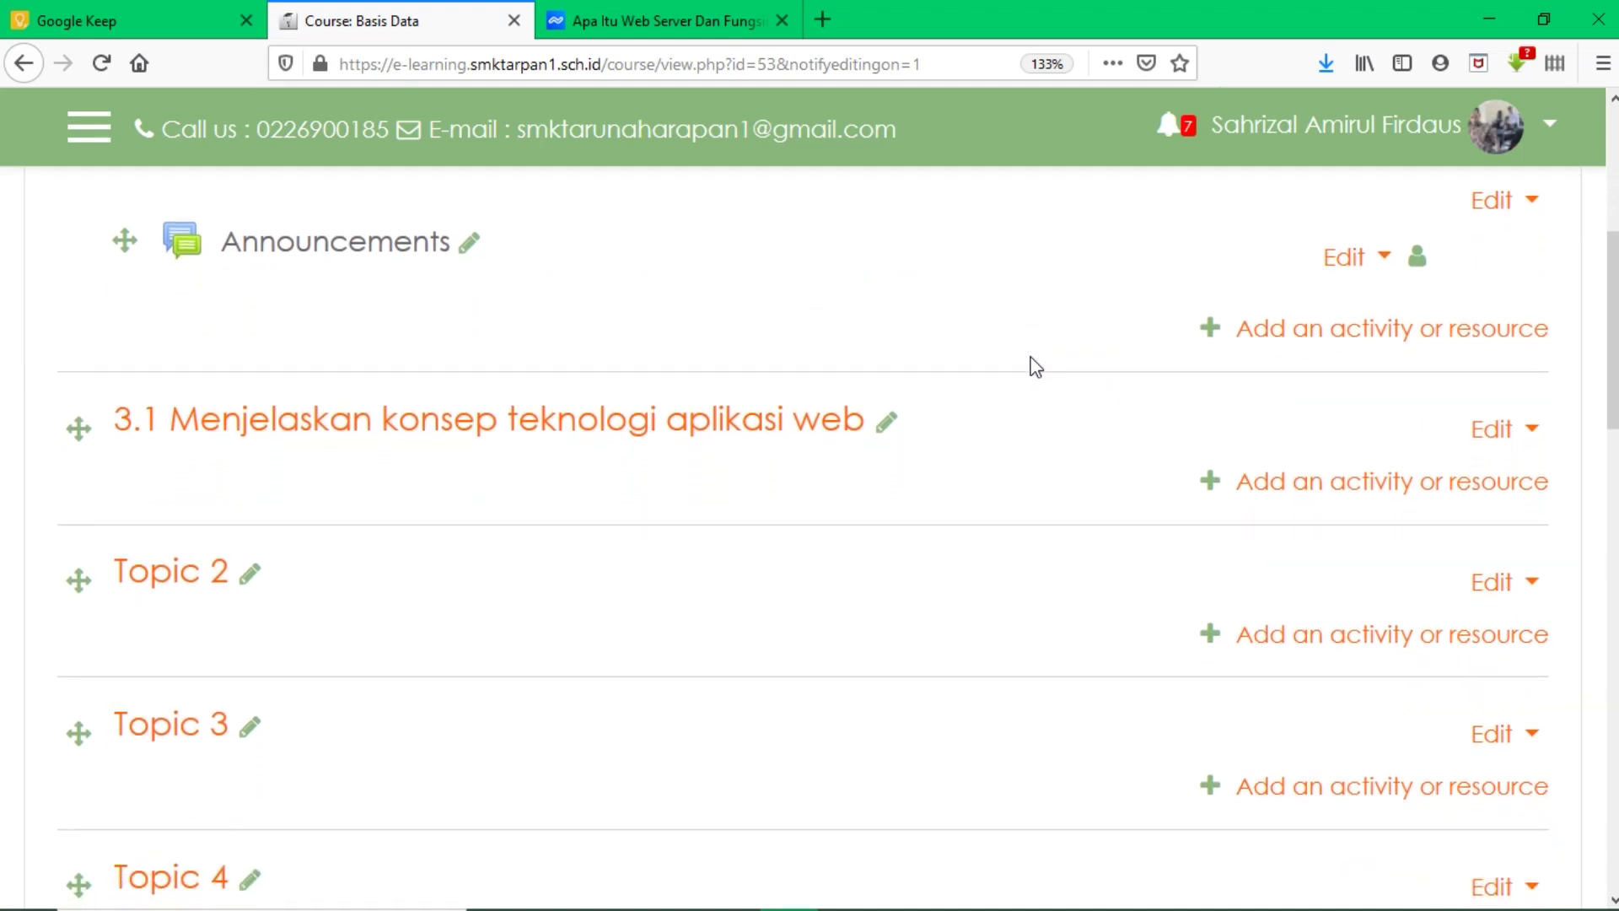
scroll(1035, 367, down, 1)
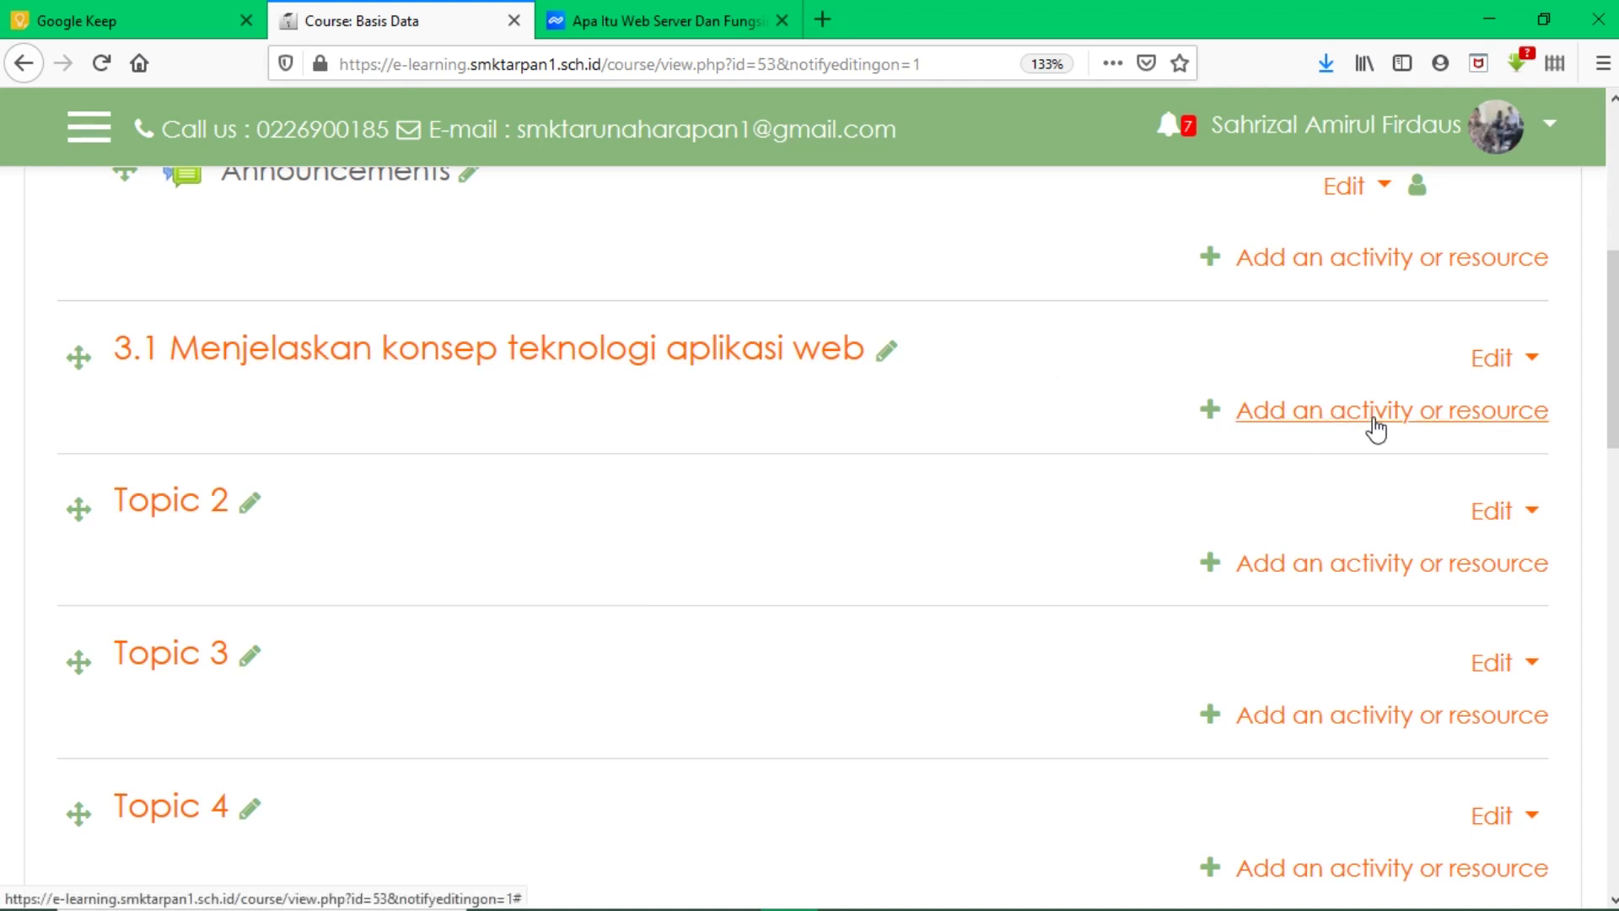
Add a Page resource to the section "3.1 Menjelaskan konsep teknologi aplikasi web"
click(1312, 413)
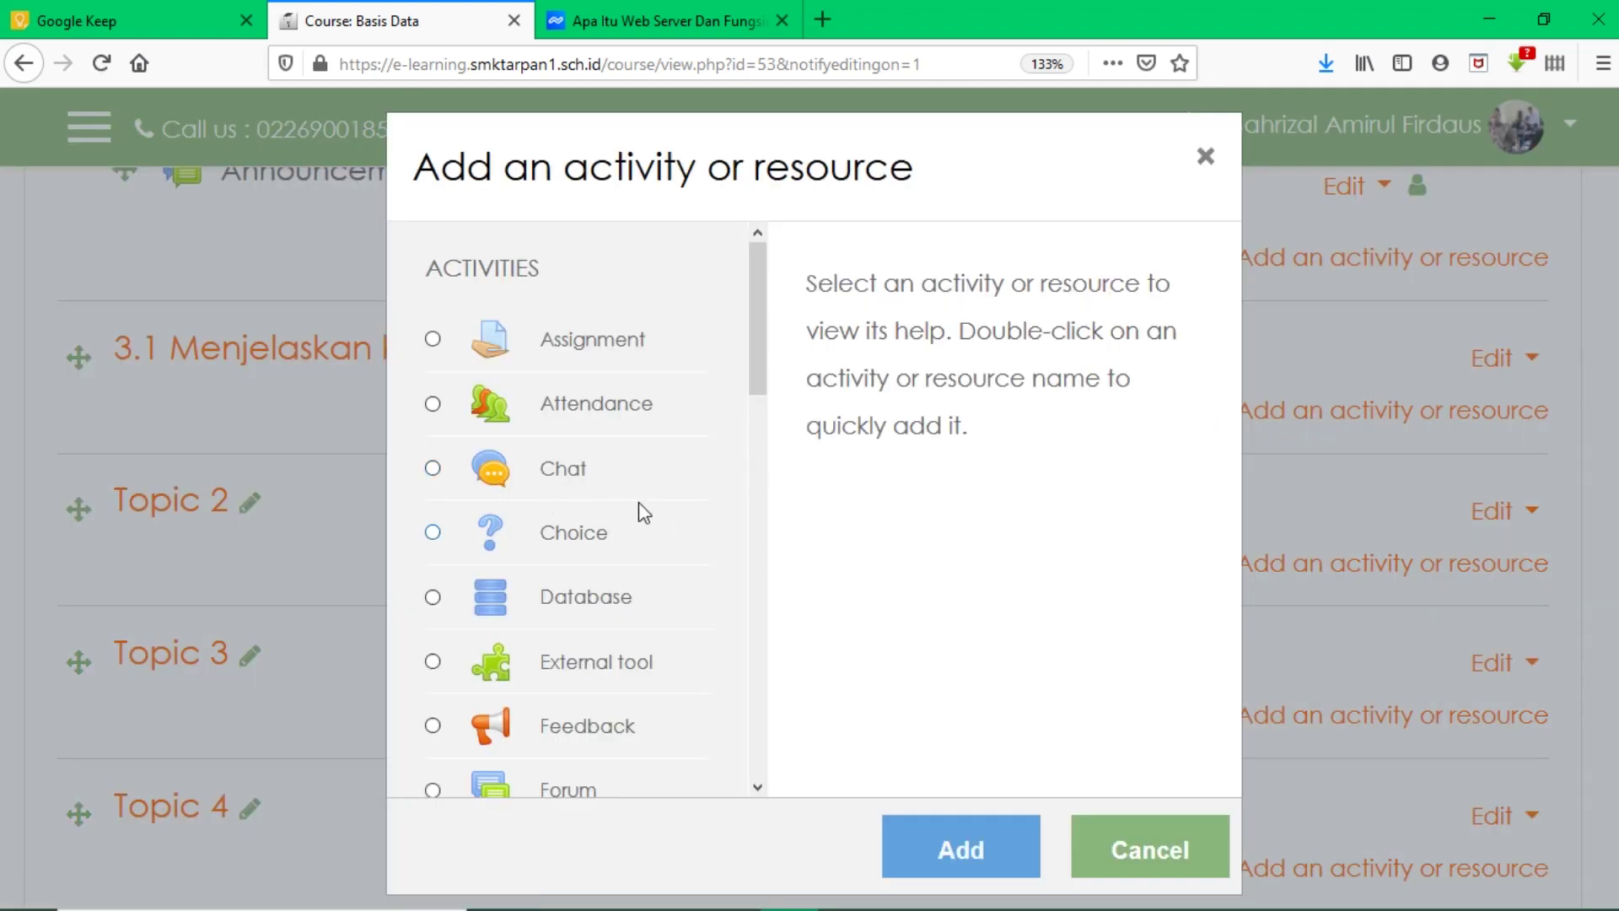
scroll(654, 516, down, 10)
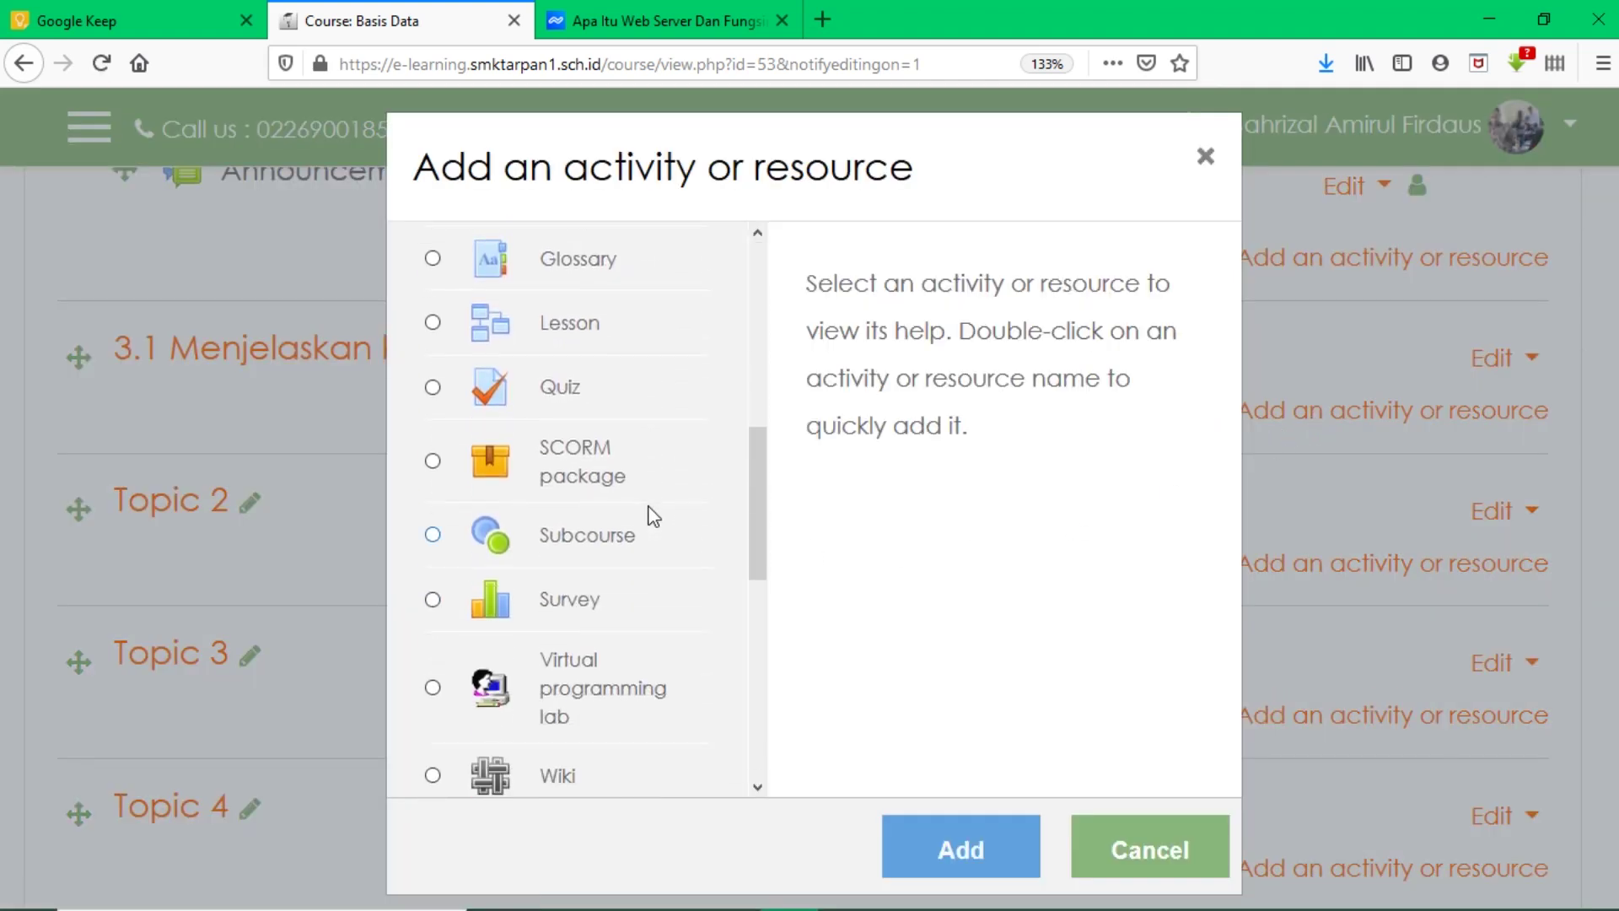
scroll(654, 516, down, 3)
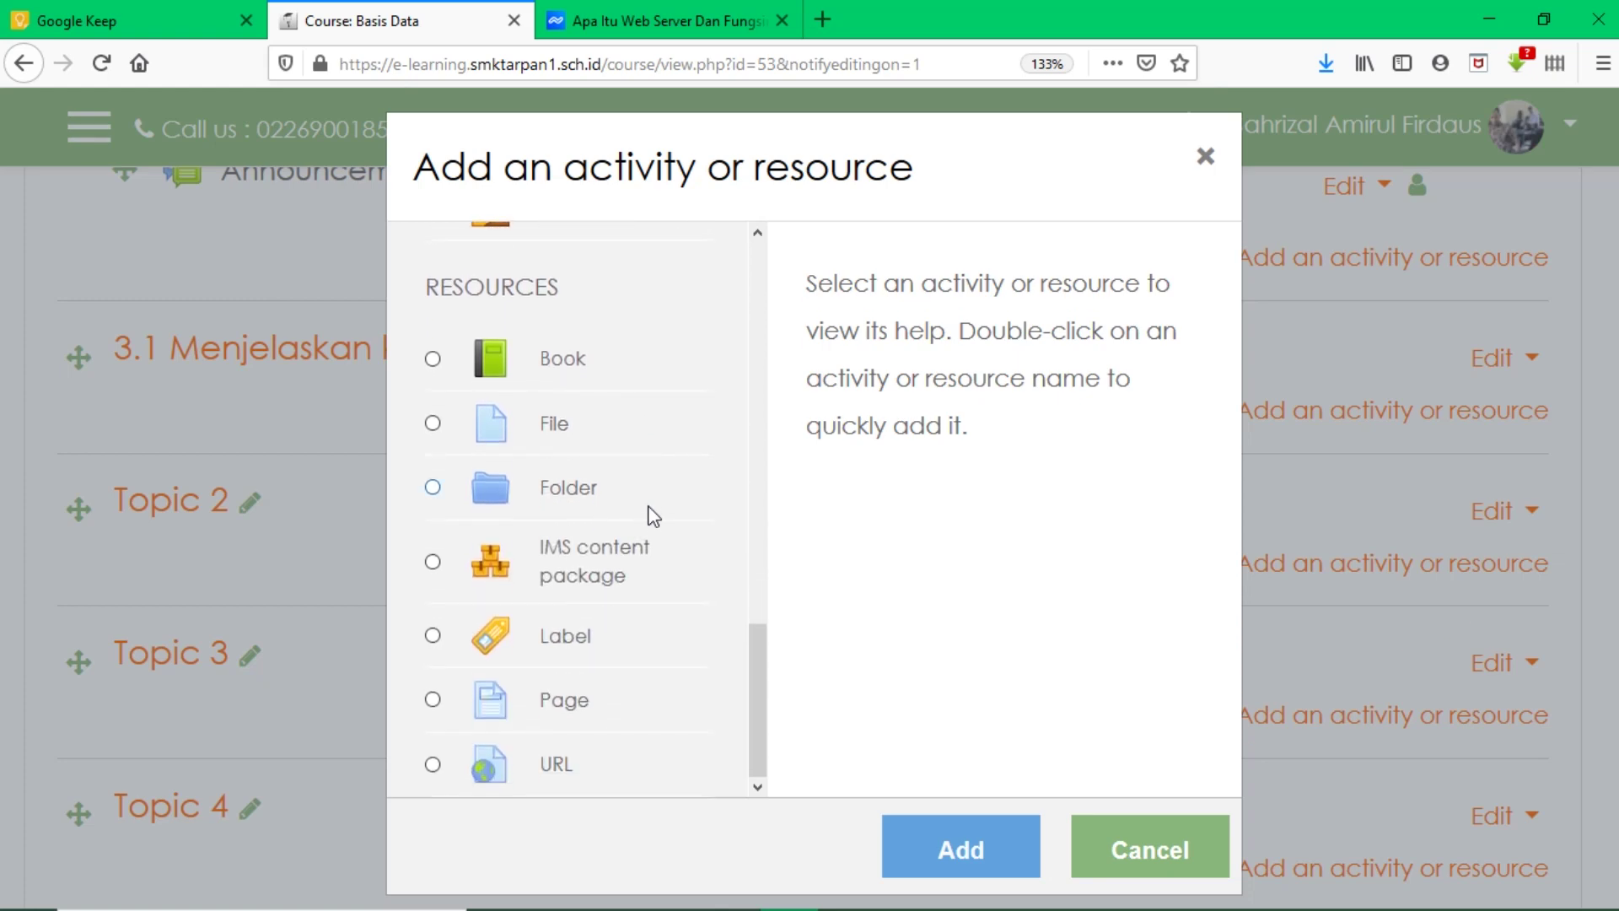
scroll(537, 362, up, 15)
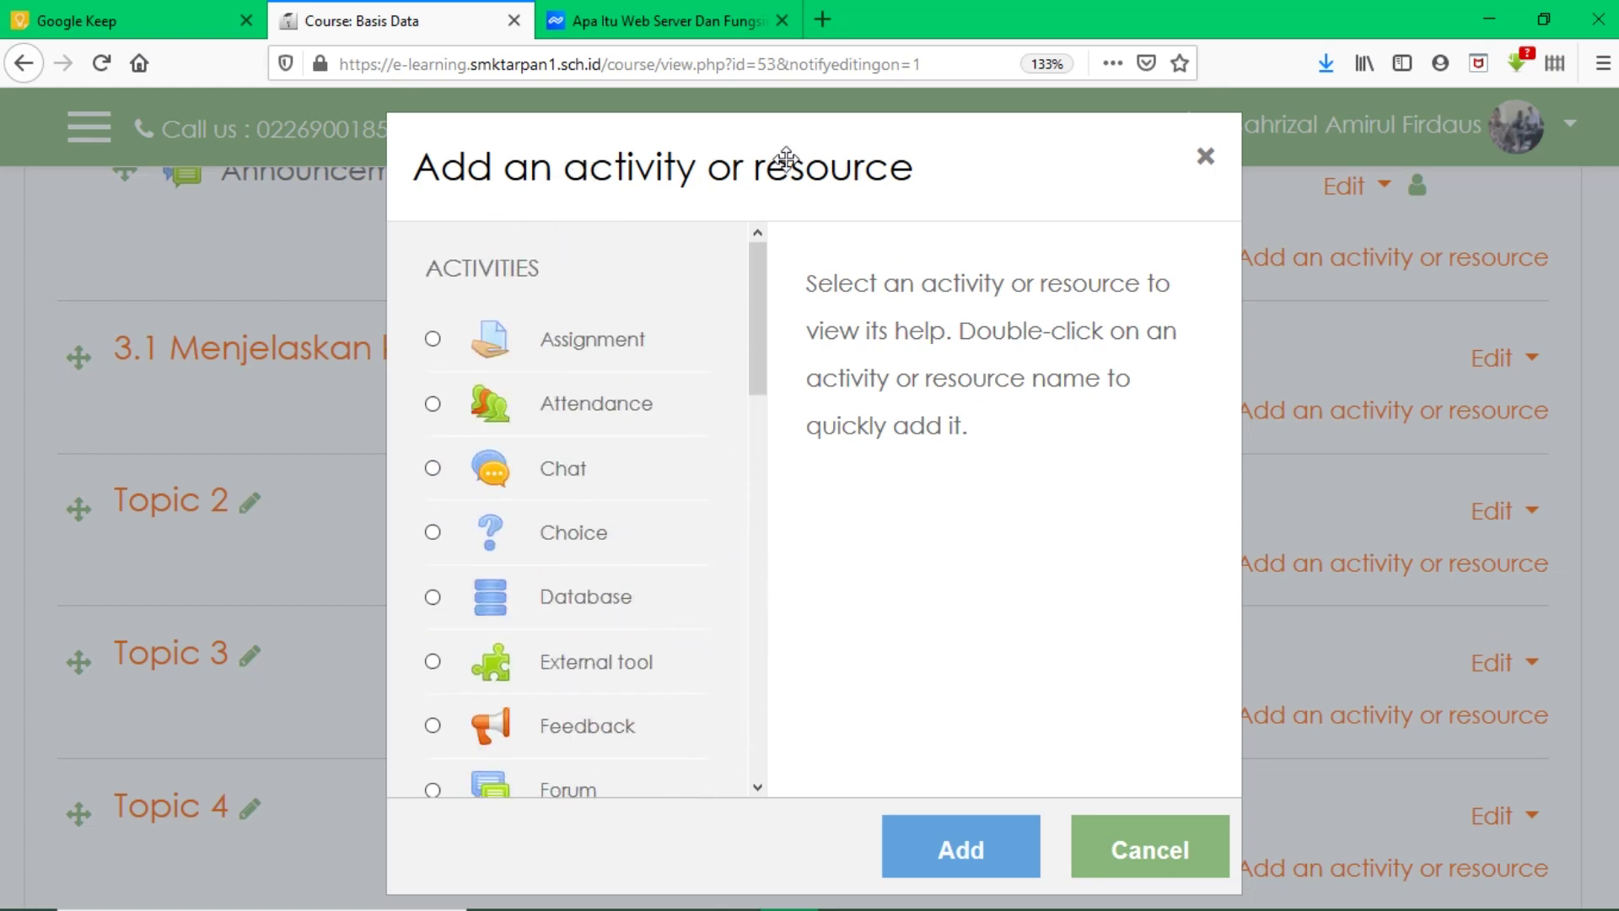
scroll(622, 440, down, 14)
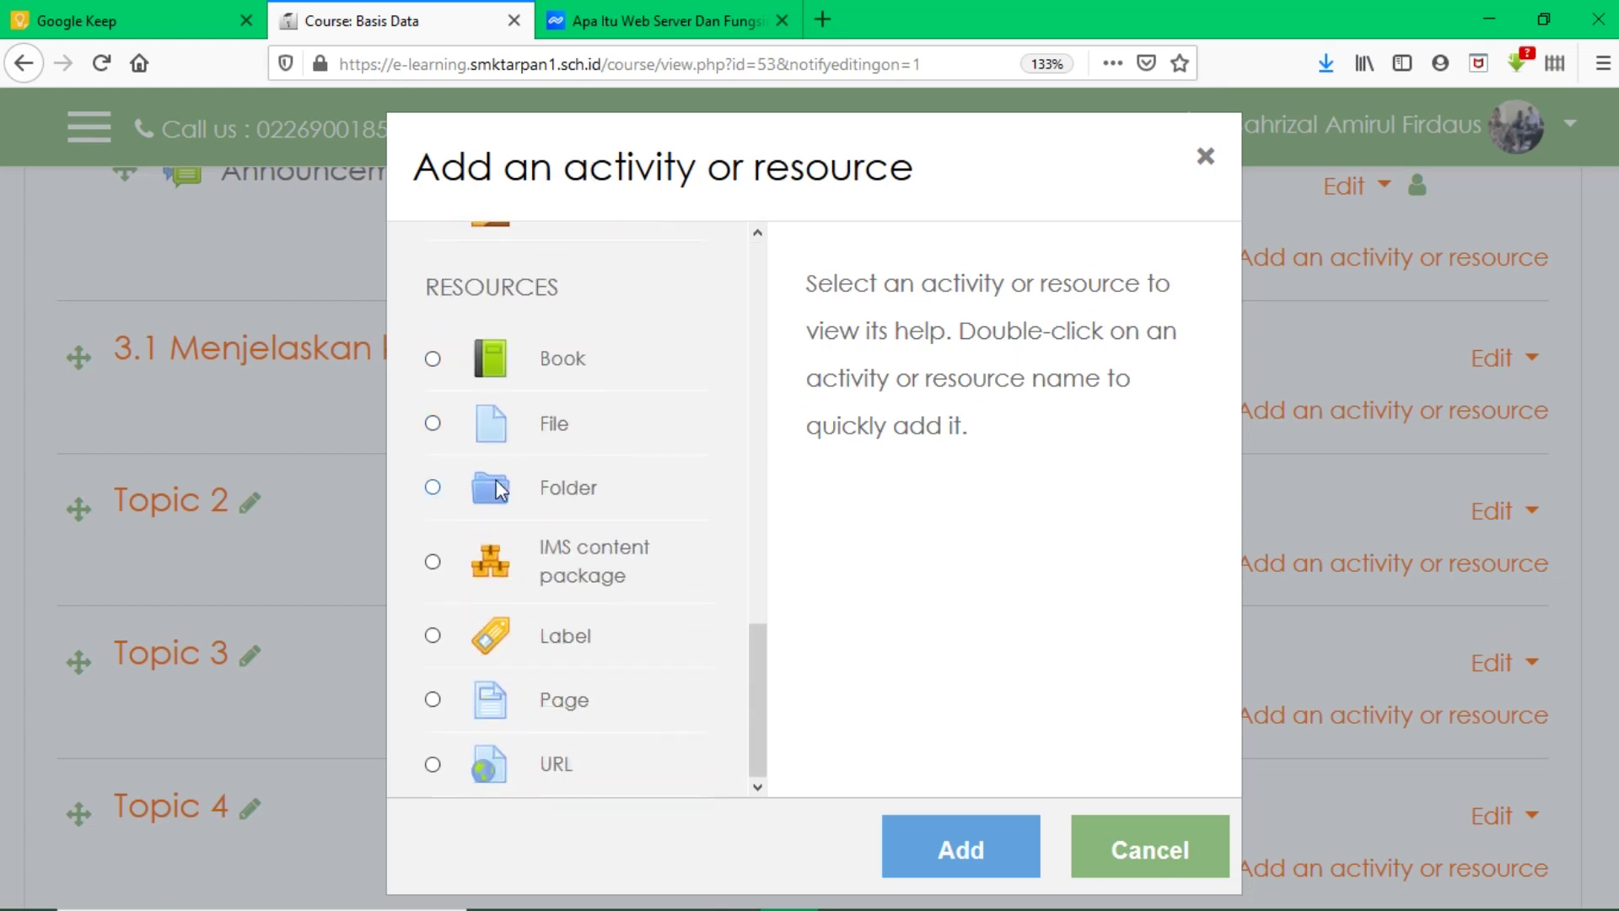
click(482, 705)
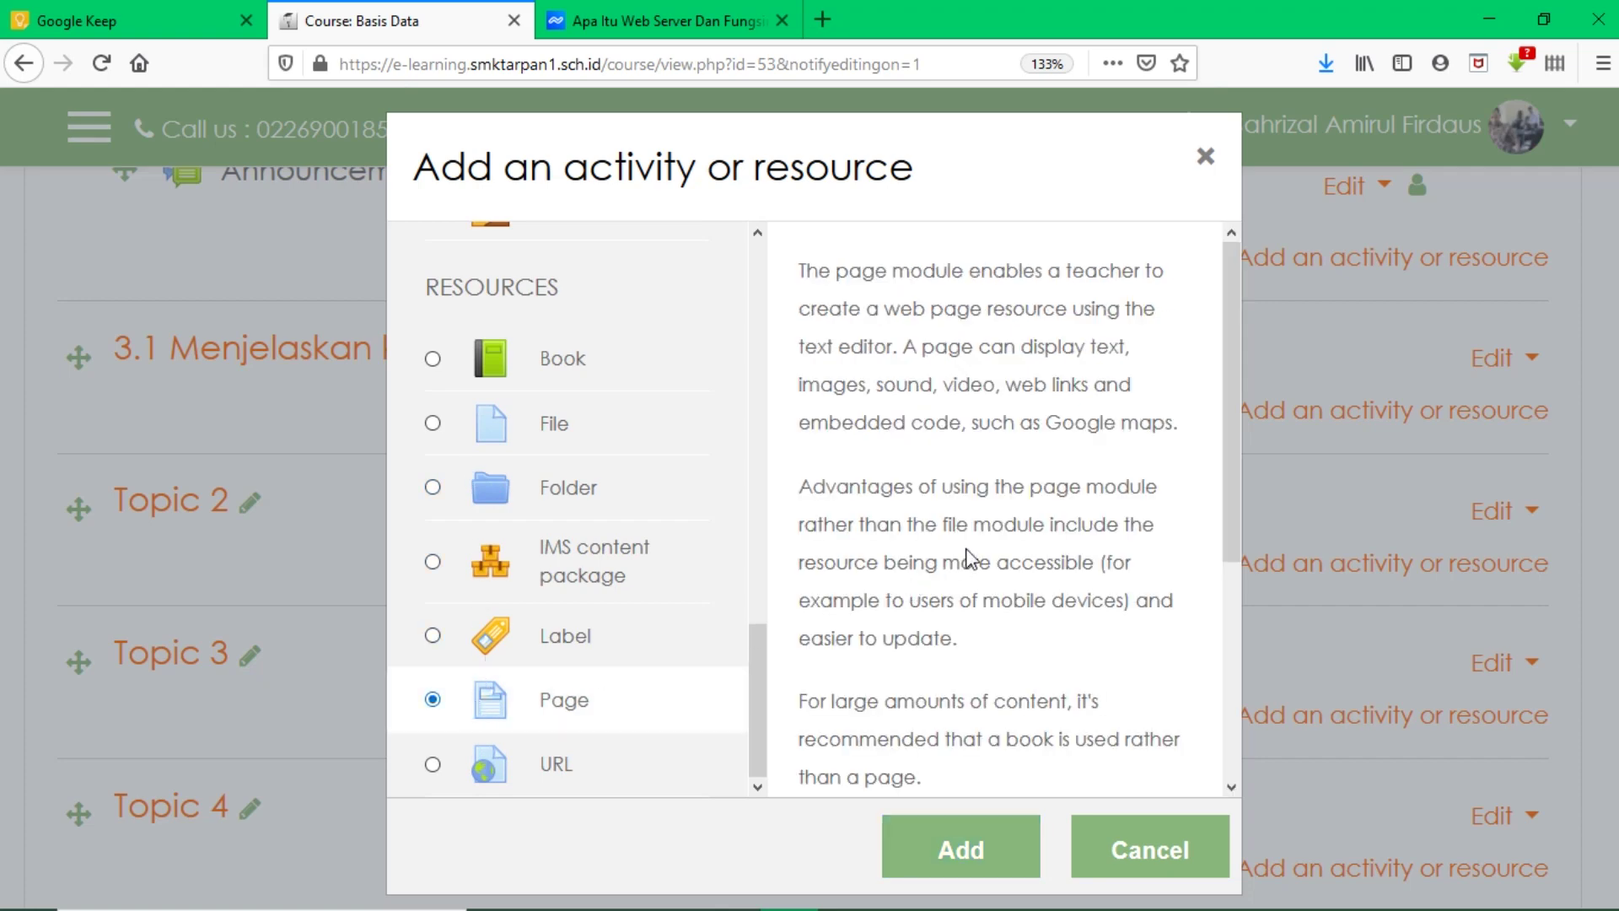
scroll(973, 553, down, 4)
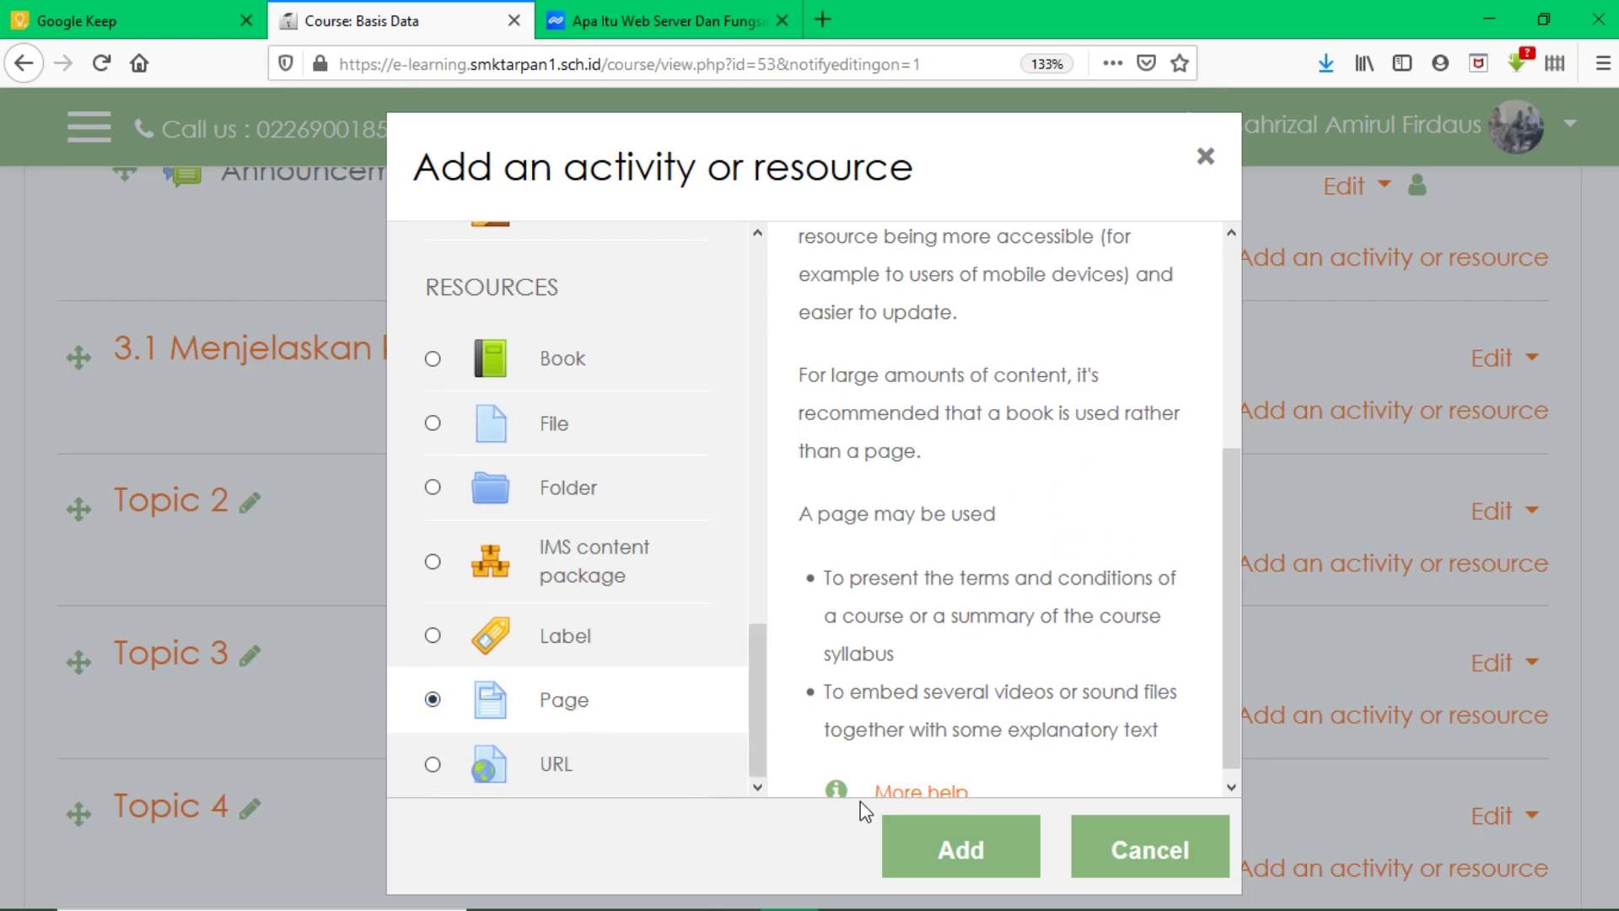
scroll(915, 654, down, 1)
click(952, 843)
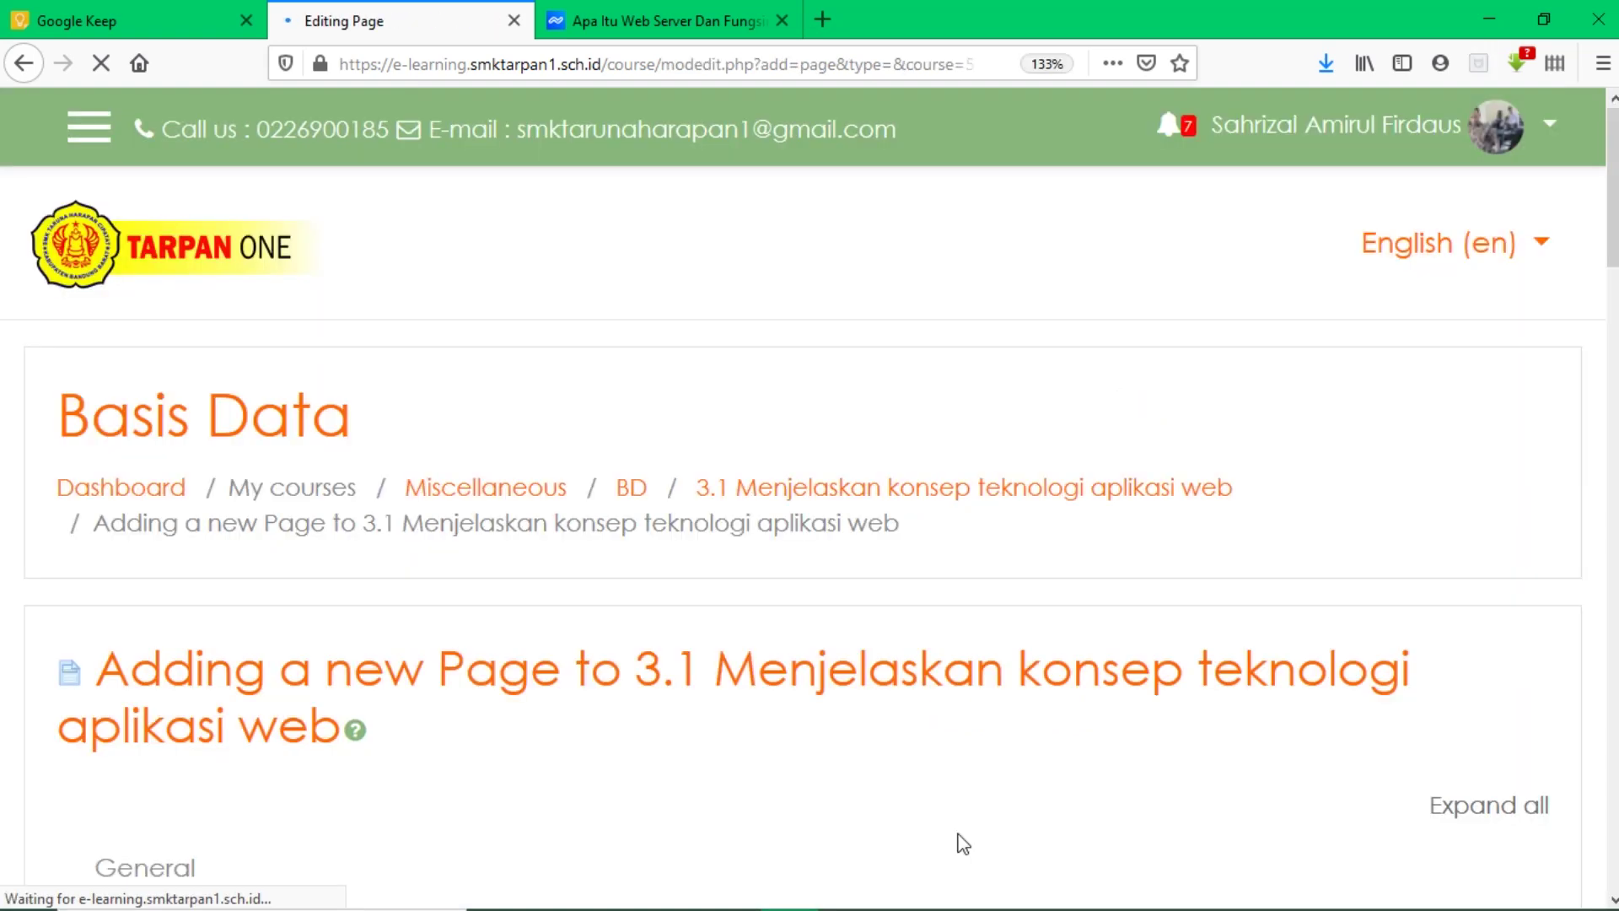
Look through the new page's form, from the General fields to the Content and Appearance sections
scroll(678, 683, down, 7)
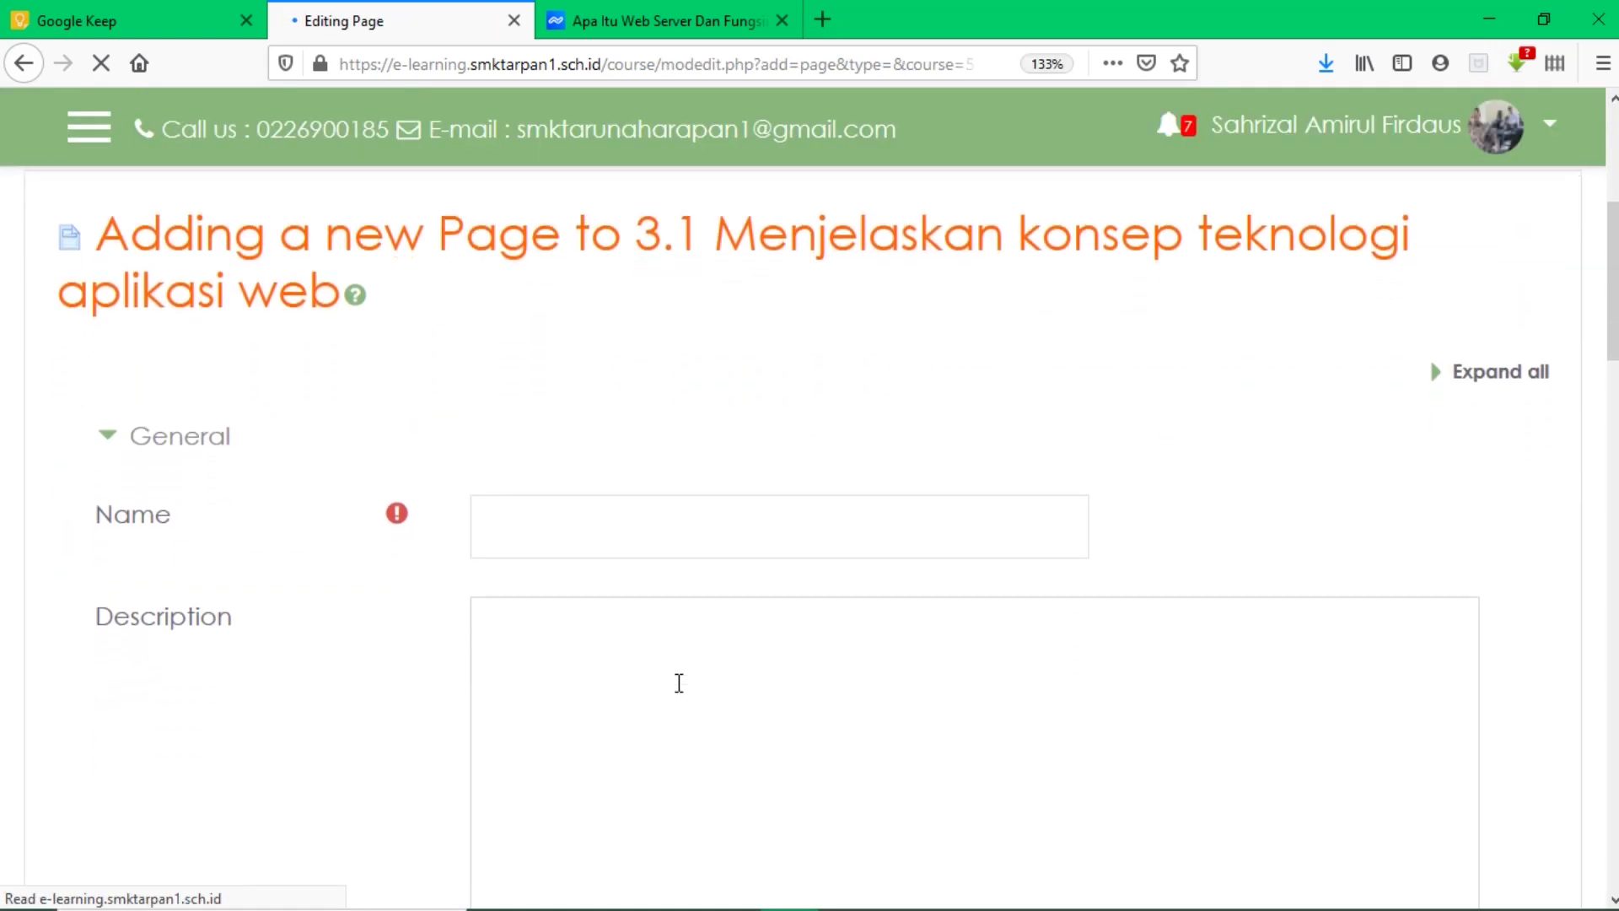
scroll(678, 683, down, 12)
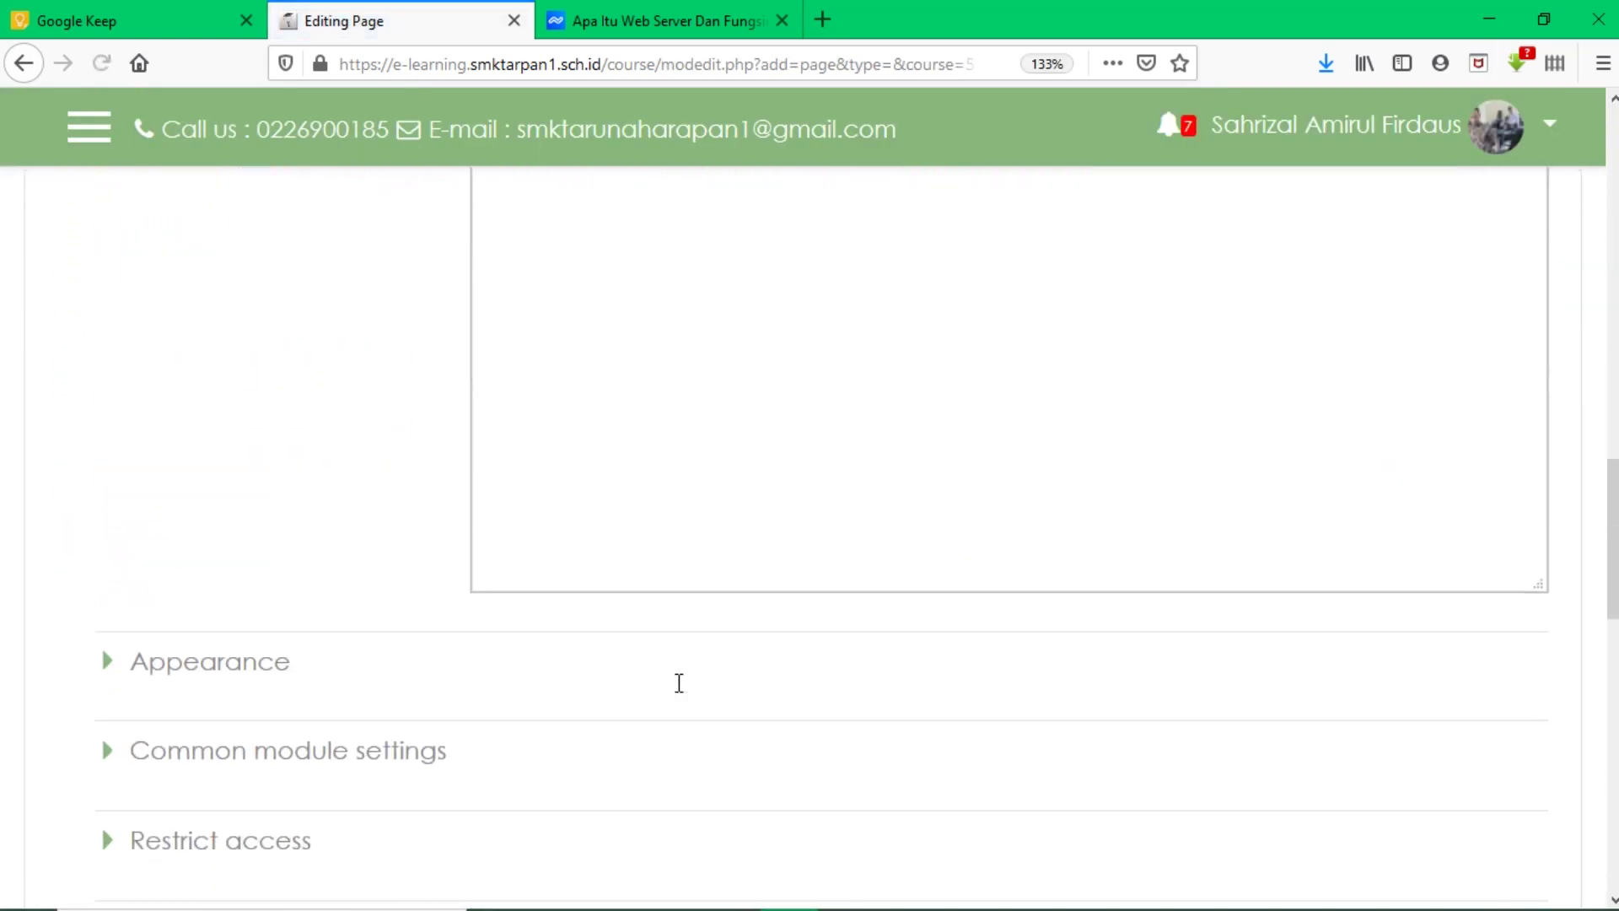
scroll(677, 681, up, 6)
scroll(676, 681, up, 10)
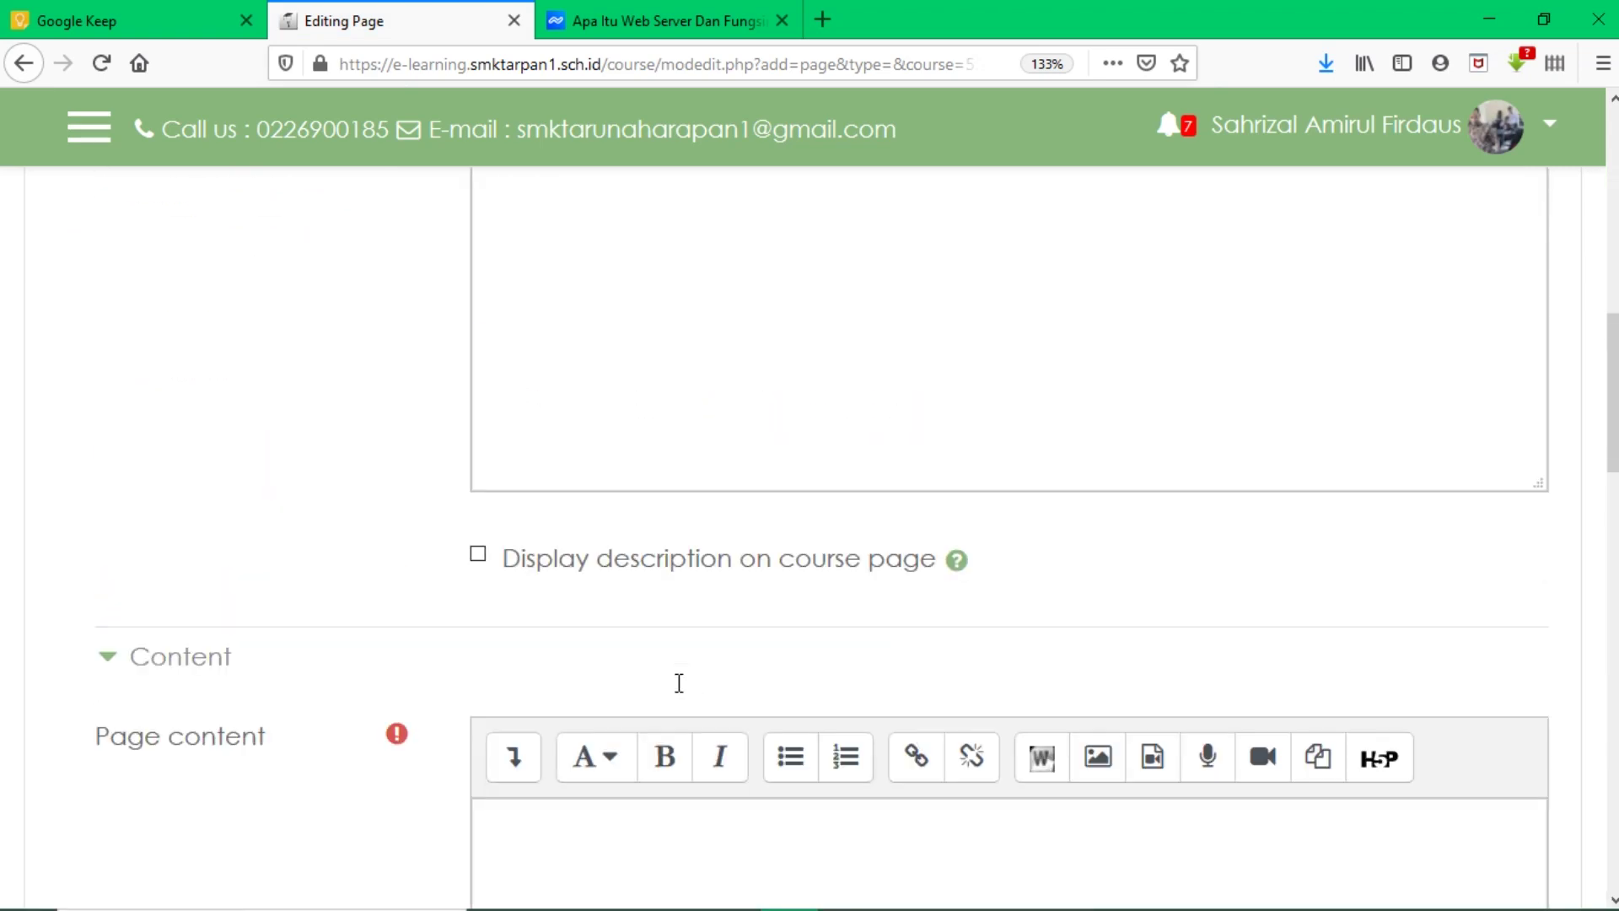
scroll(679, 683, up, 1)
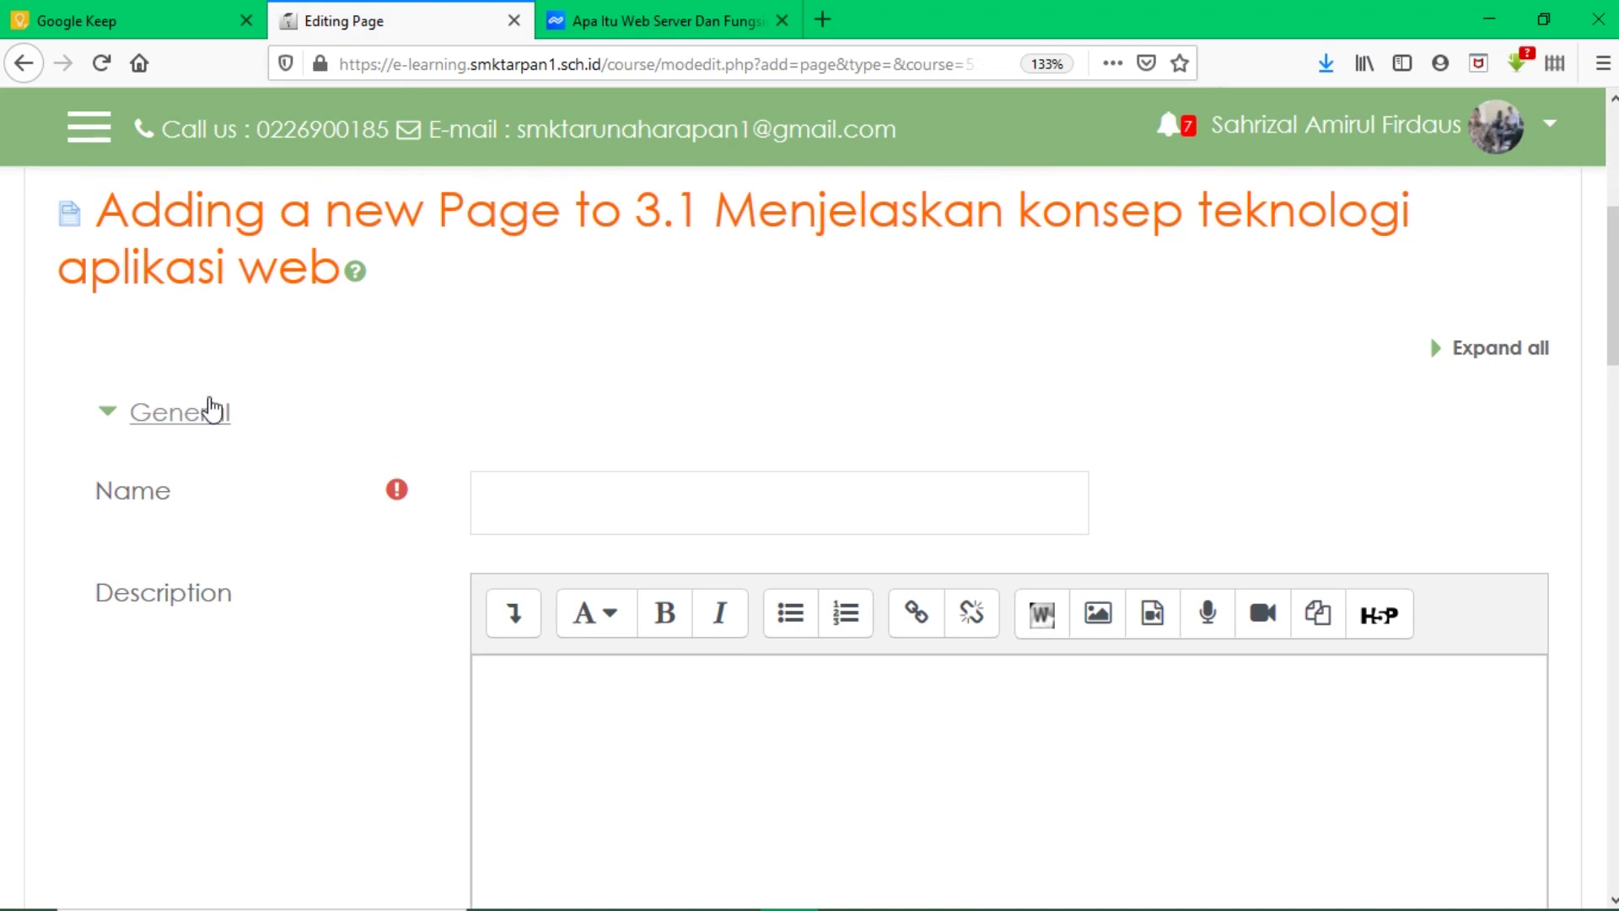
scroll(261, 405, down, 4)
scroll(266, 339, up, 1)
scroll(266, 339, up, 1)
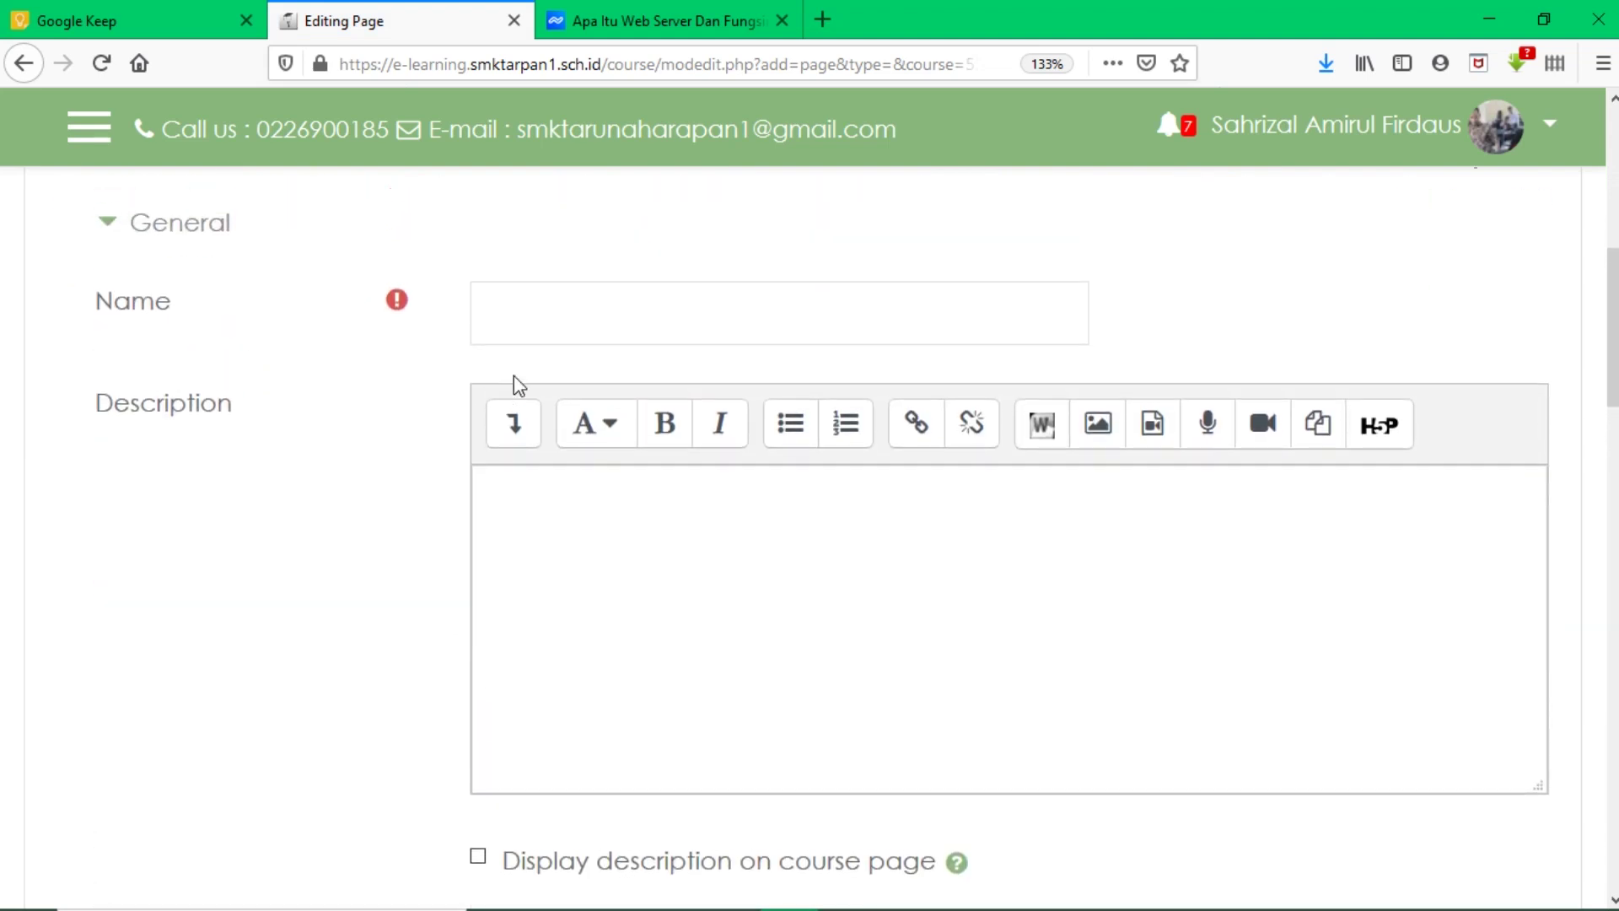
Name the new page "Web Server"
click(532, 335)
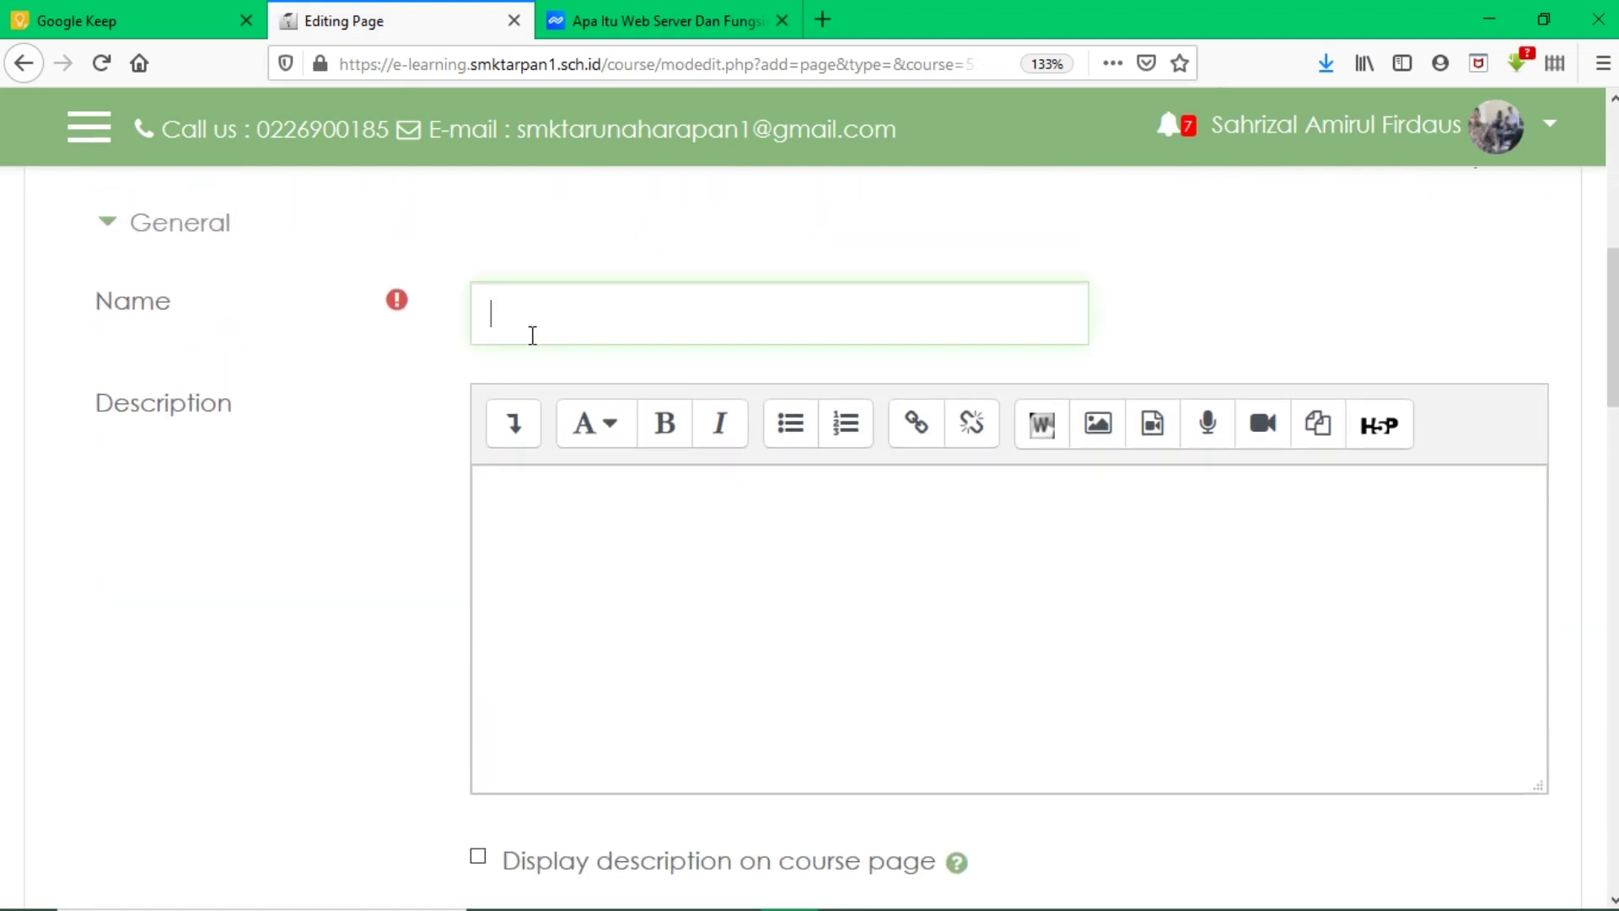
text(Web Serv)
key(BackSpace)
text(rve)
Enter "Siswa akan mempelajari mengenai penjelasan Web Server" as the page's description
scroll(532, 336, down, 1)
click(613, 447)
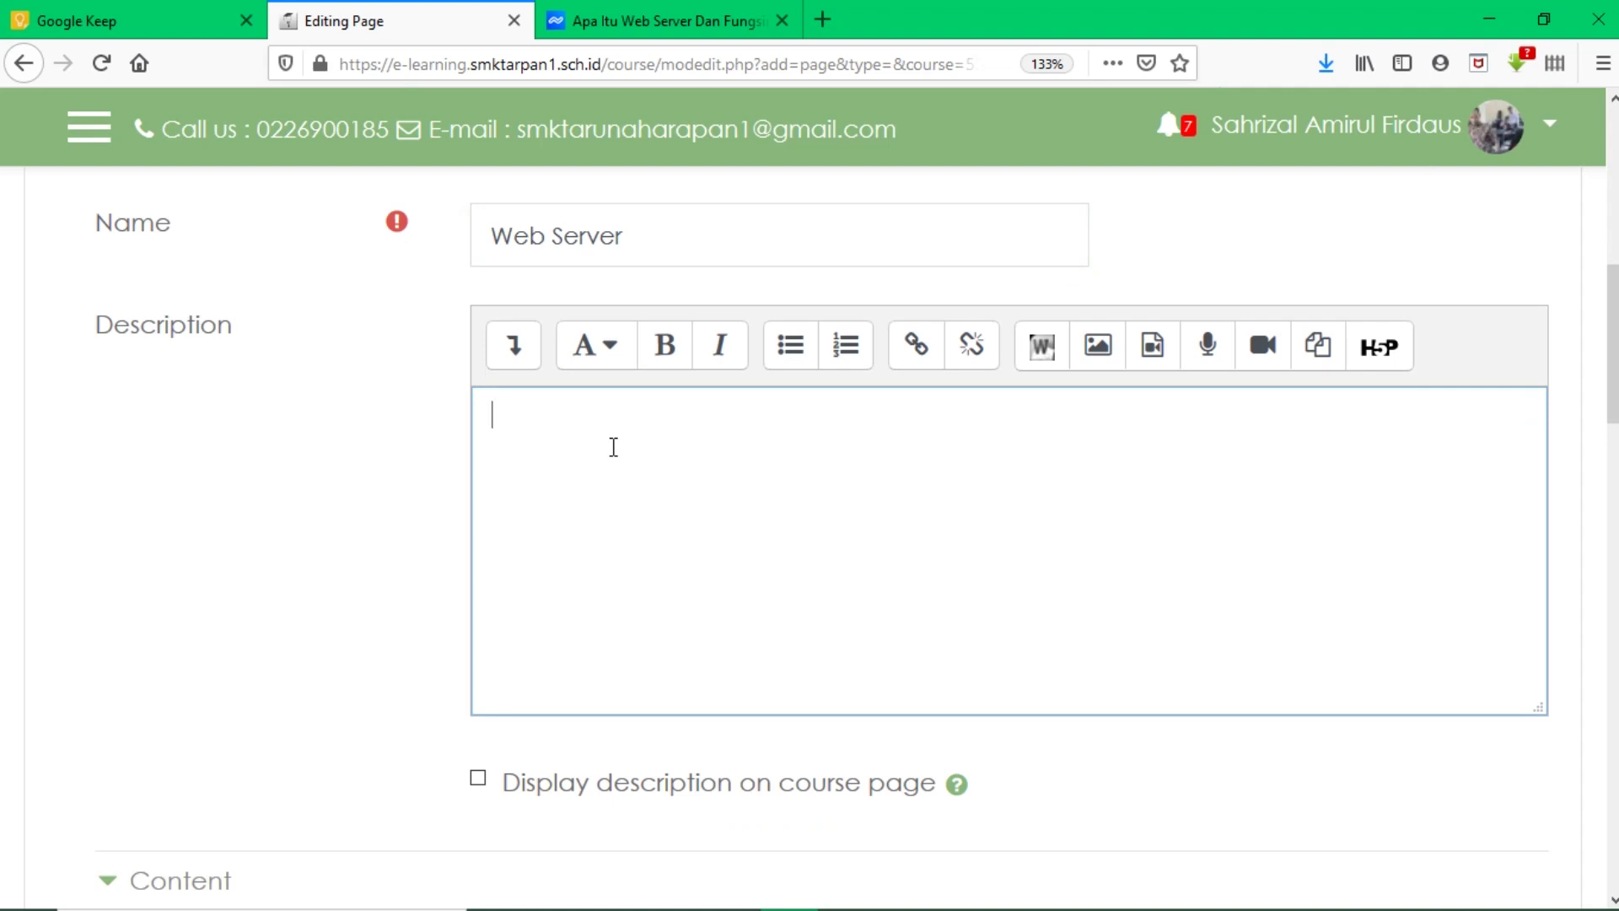
text(Siswa akan mempelajar)
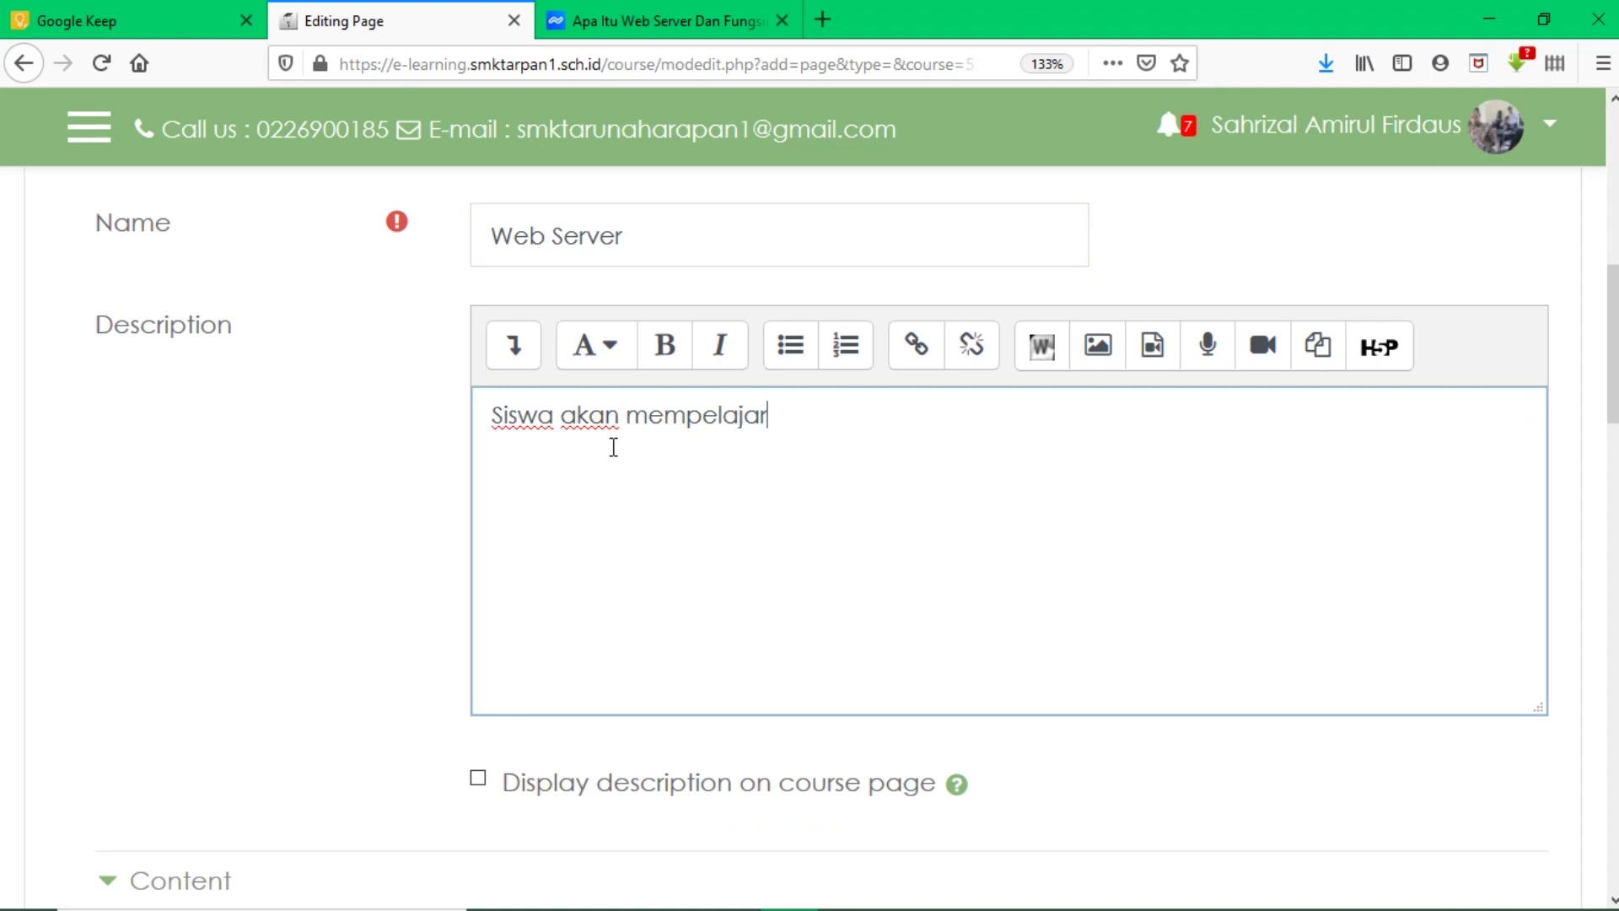
text(i mengenai pen)
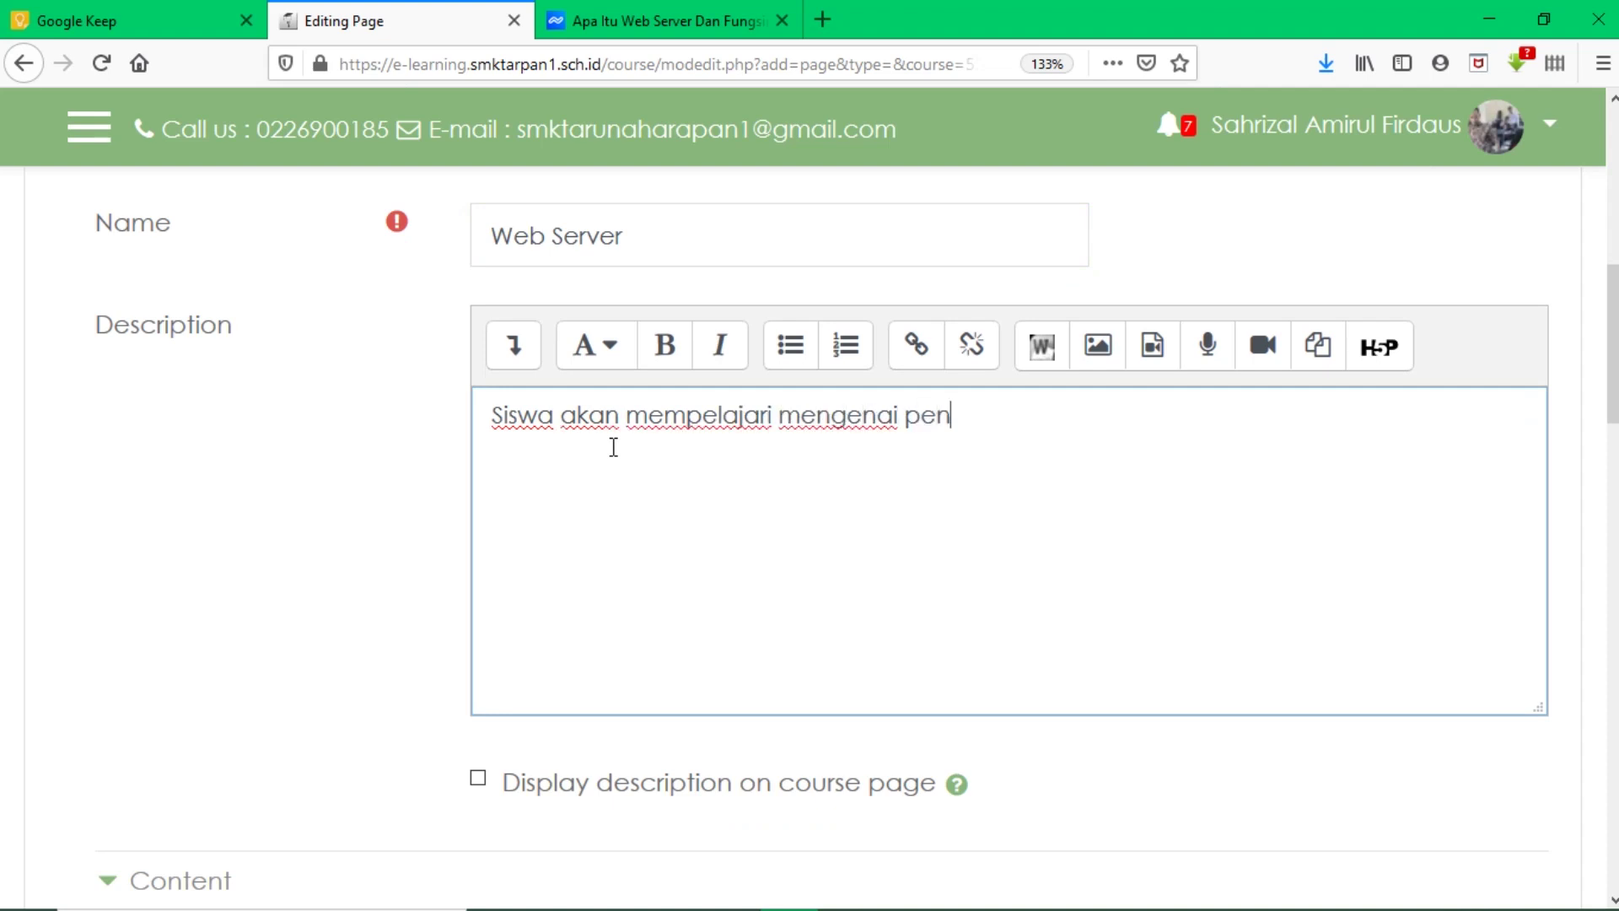
text(jelasan Web Server)
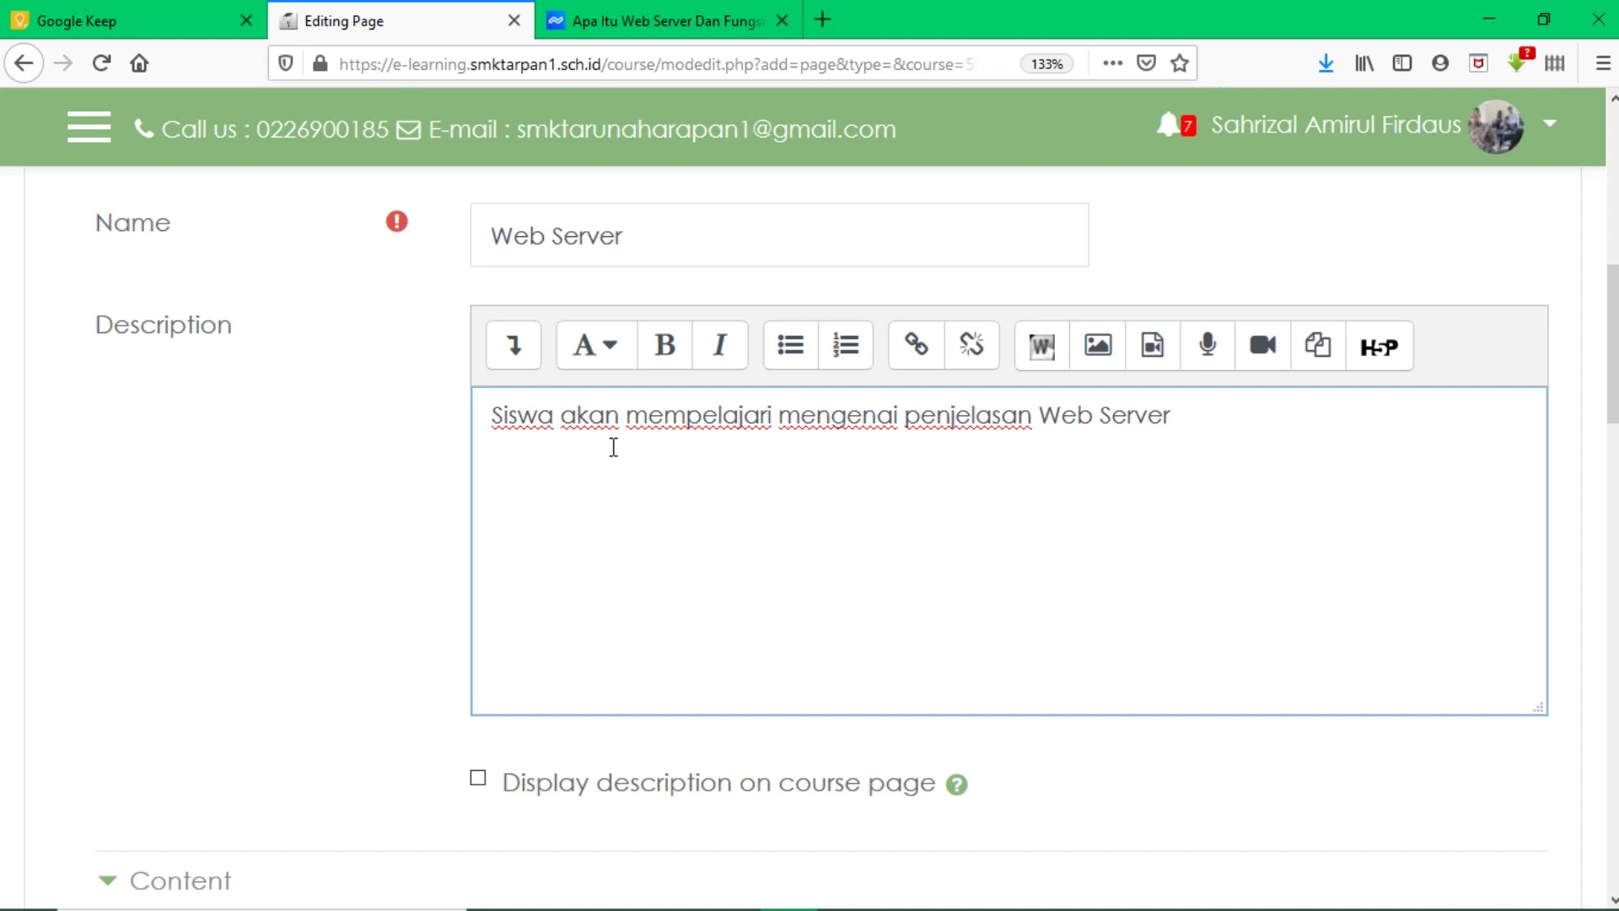
Try toggling the option that displays the description on the course page
scroll(614, 447, down, 3)
scroll(611, 452, up, 1)
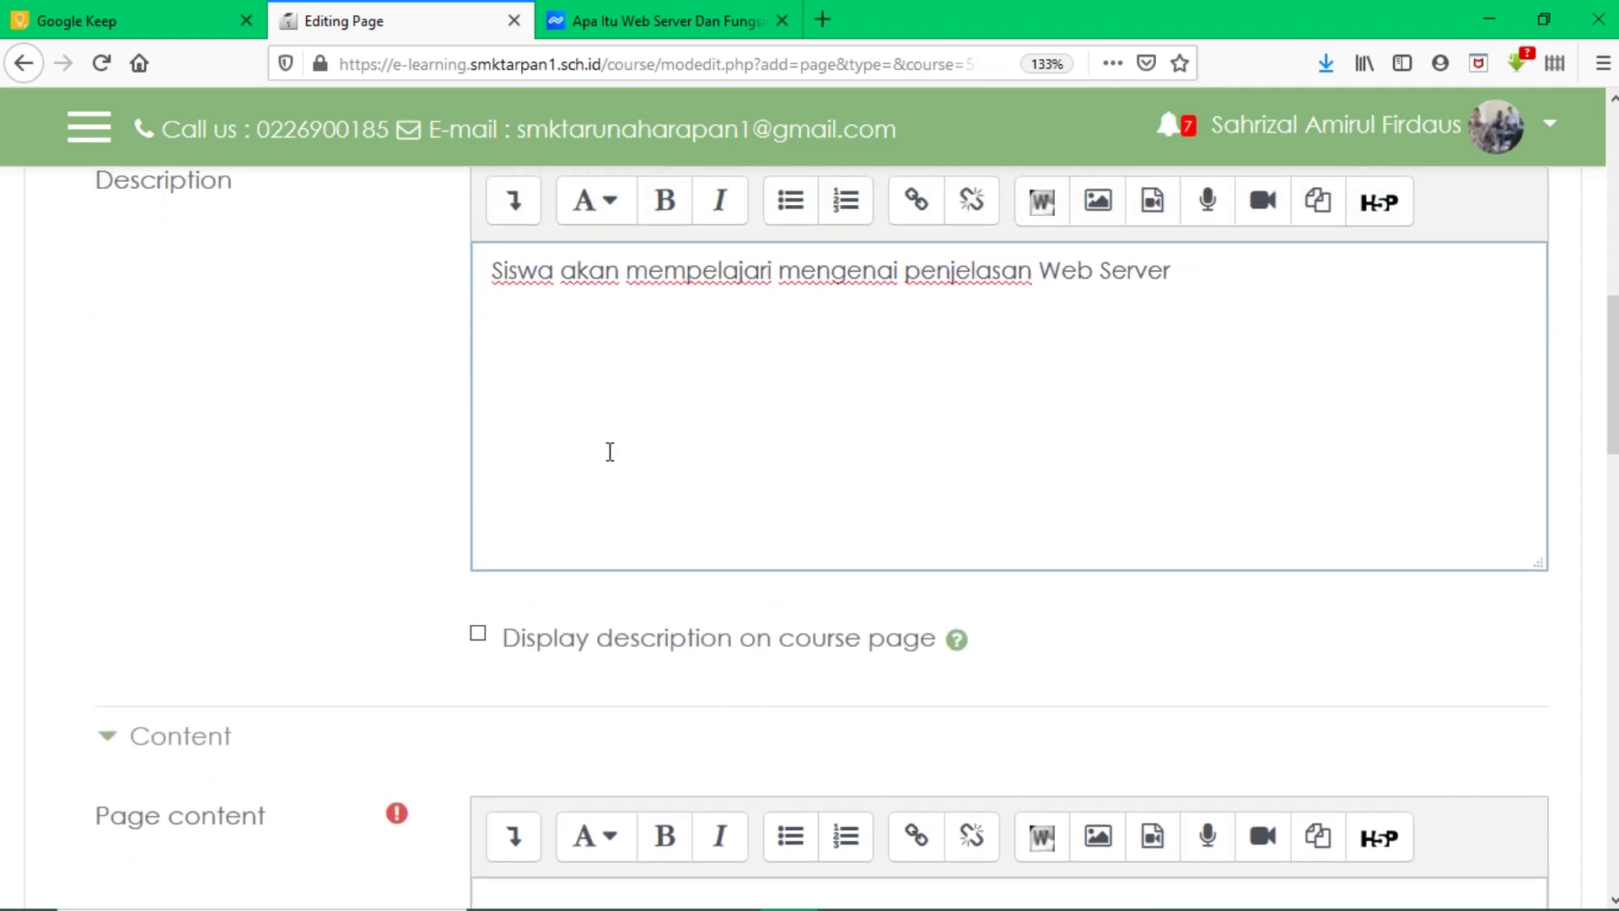
scroll(442, 521, up, 1)
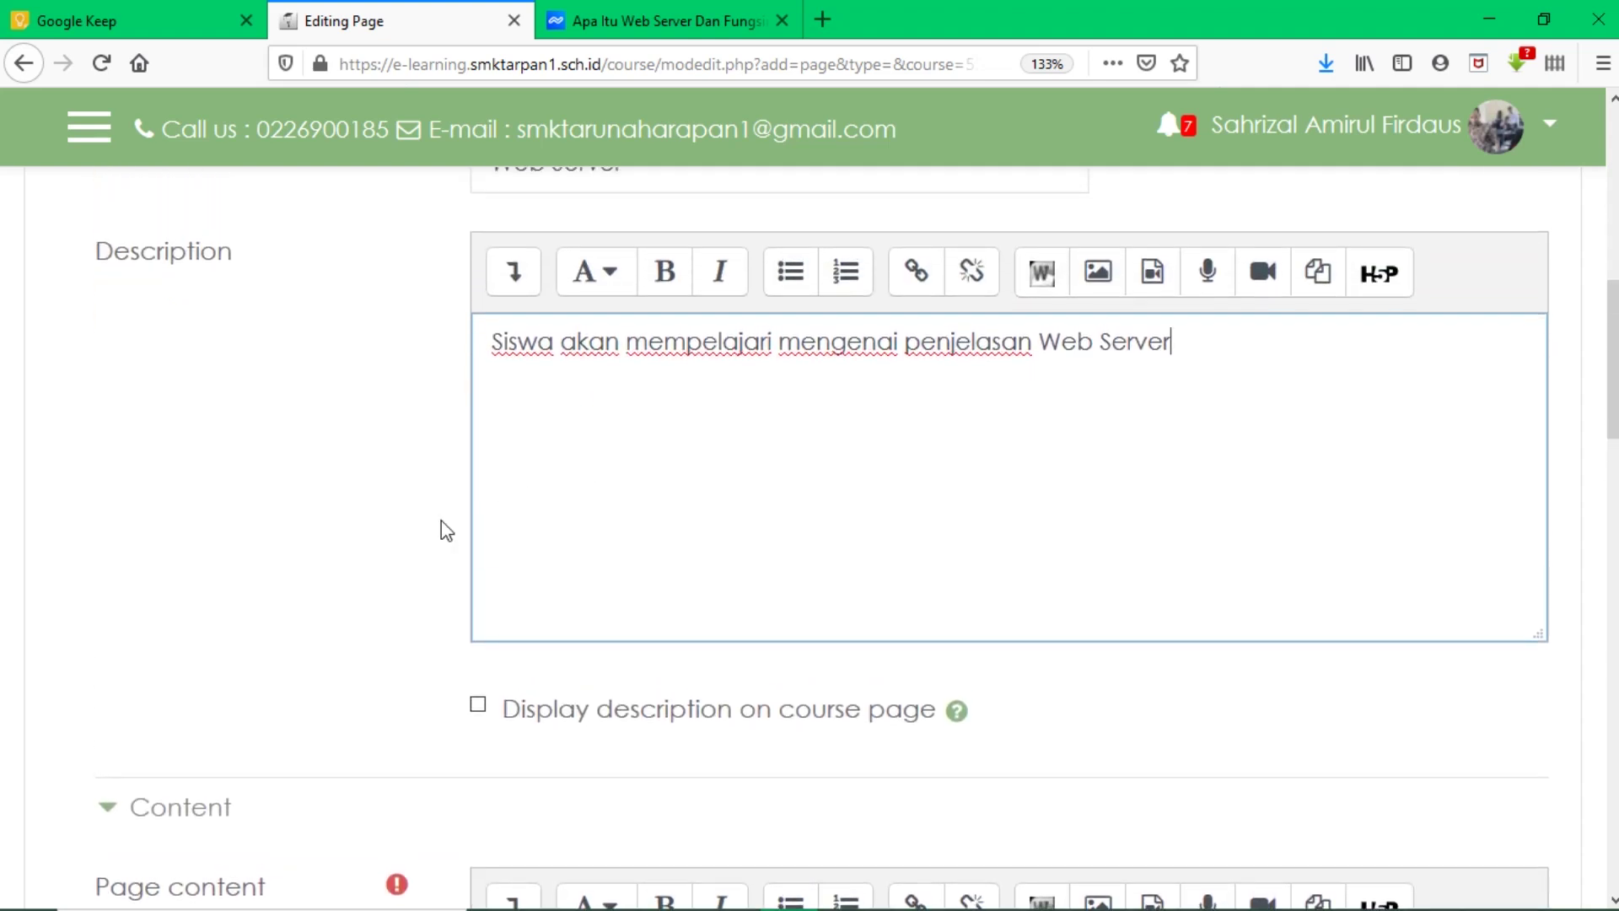
click(479, 705)
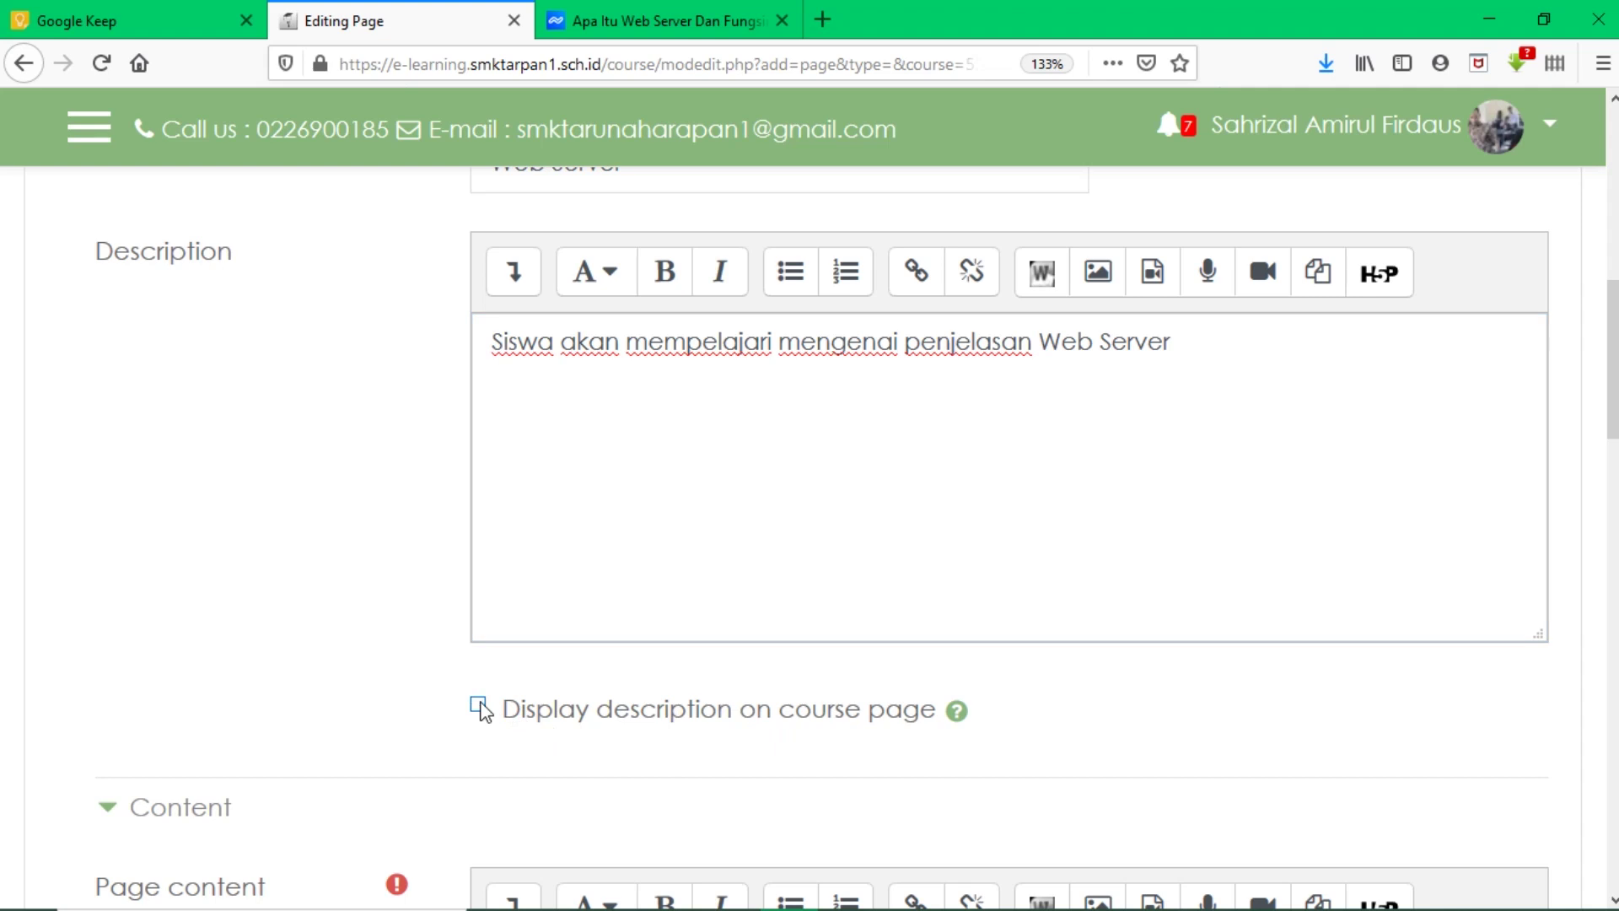
Switch to the Niagahoster web server article, close its subscription offer and decline blog notifications
scroll(480, 710, down, 5)
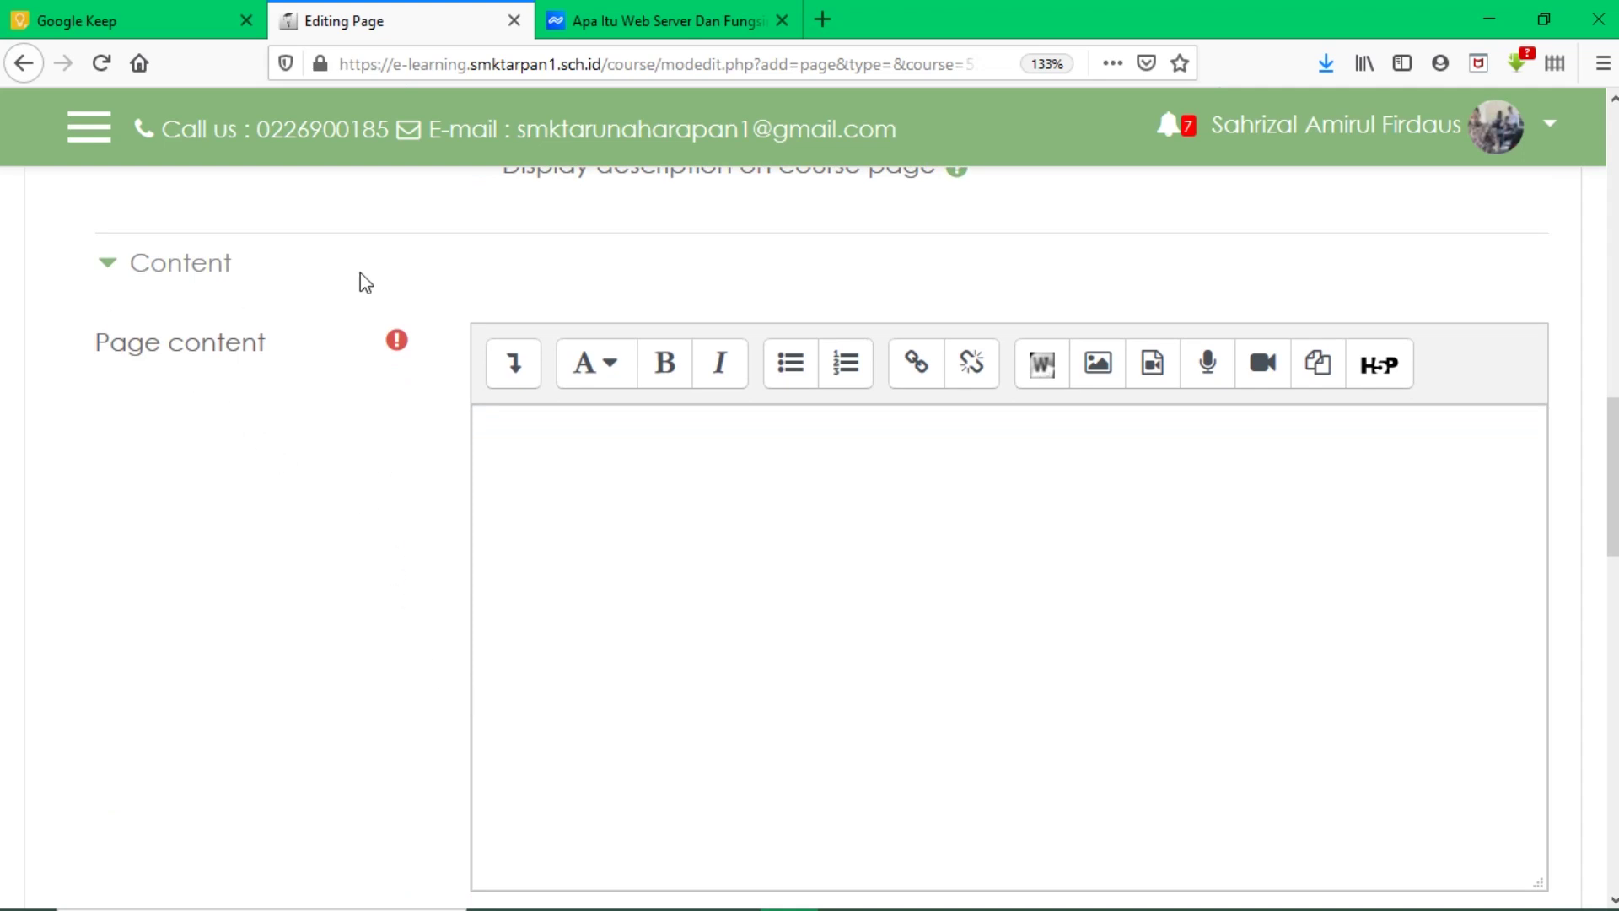
click(734, 17)
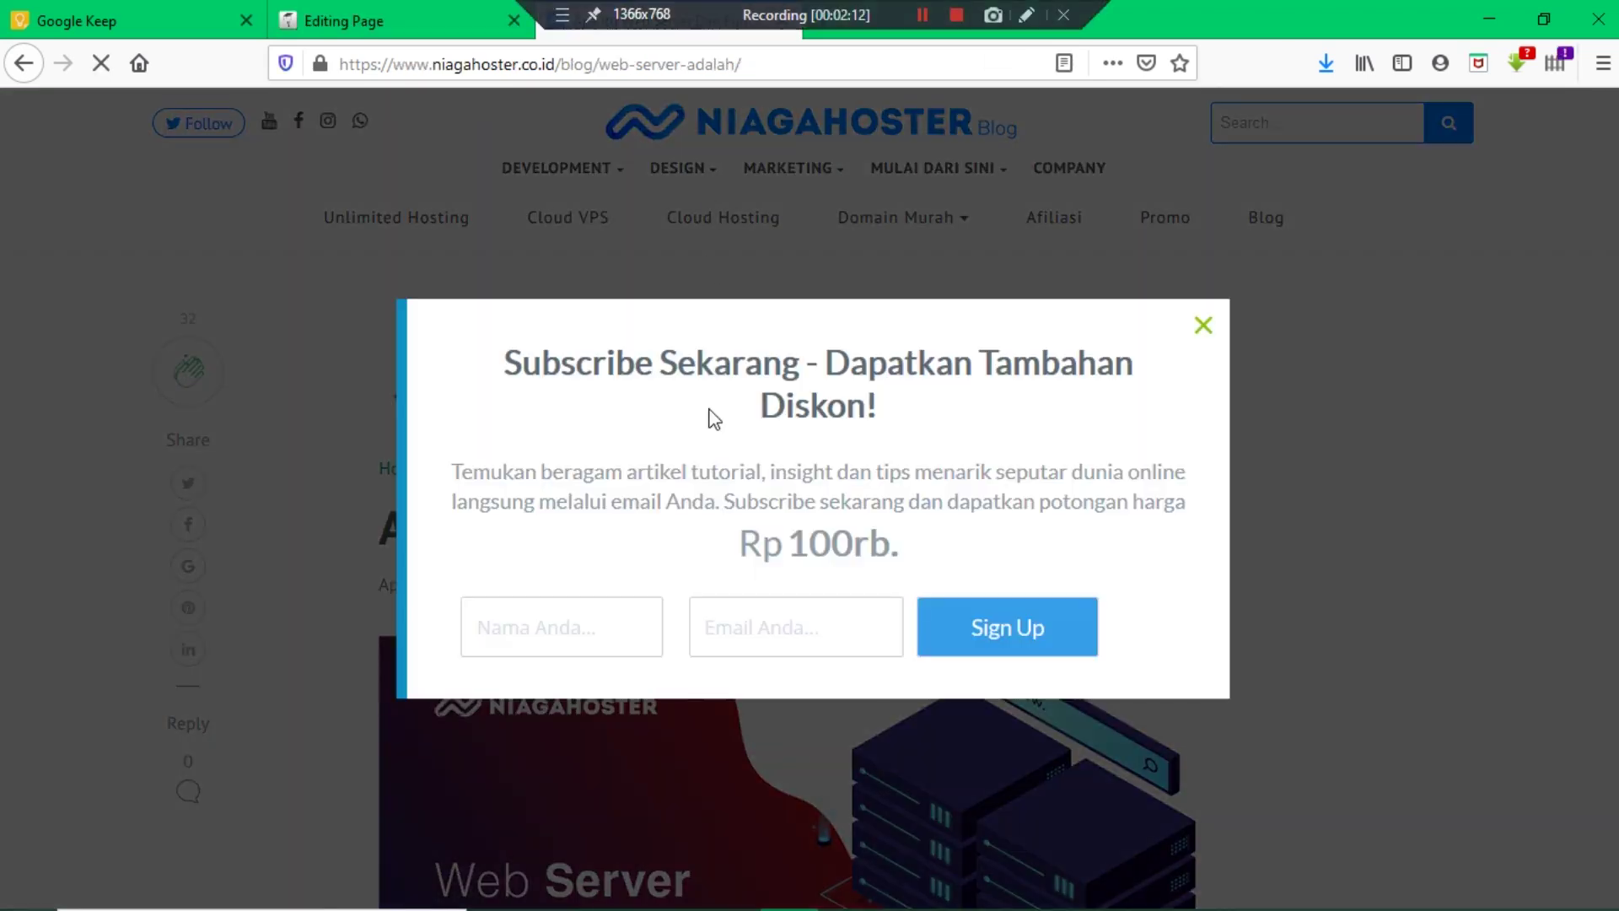
click(1203, 326)
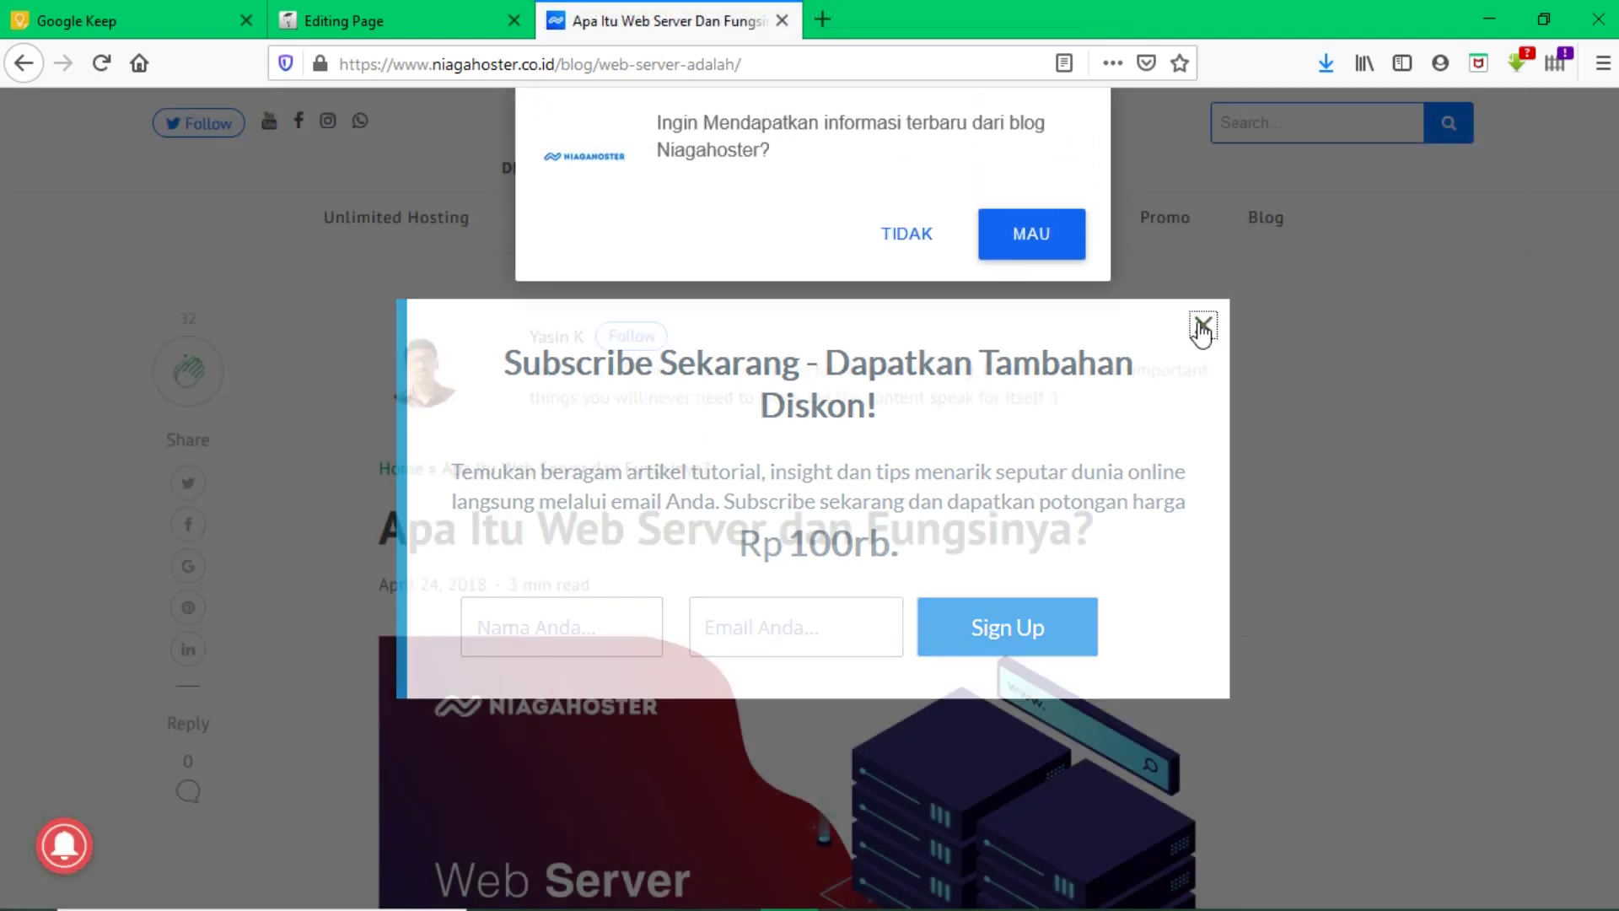
click(907, 243)
scroll(842, 458, down, 5)
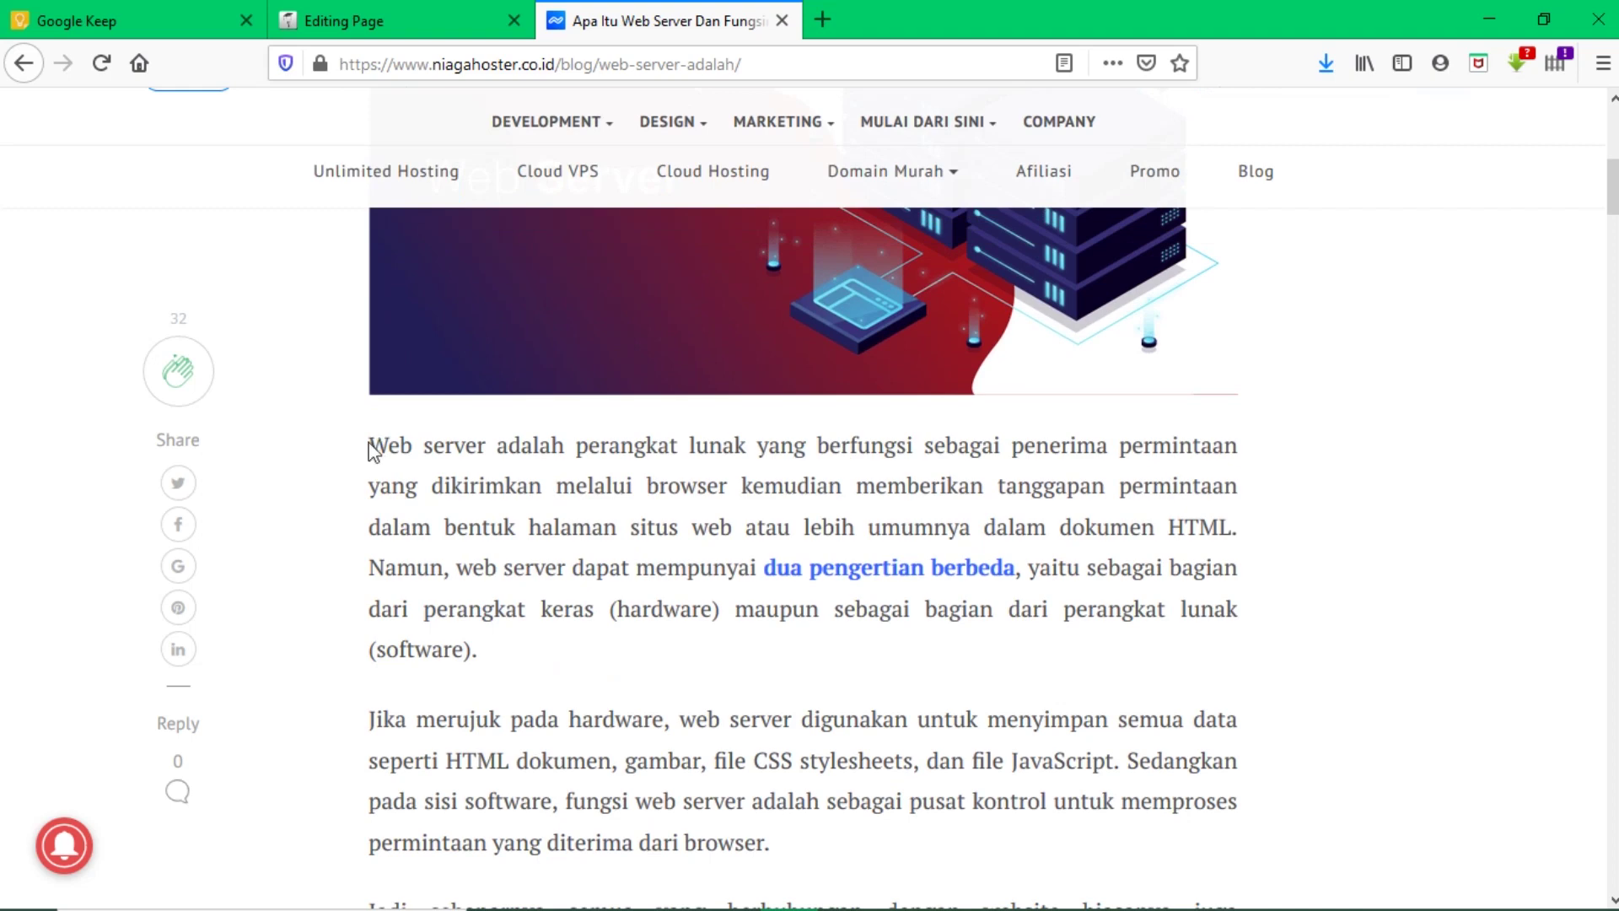
Copy the article text from the opening "Web server adalah" paragraph through the paragraph about the 1990 CERN project
drag(372, 447, 1124, 738)
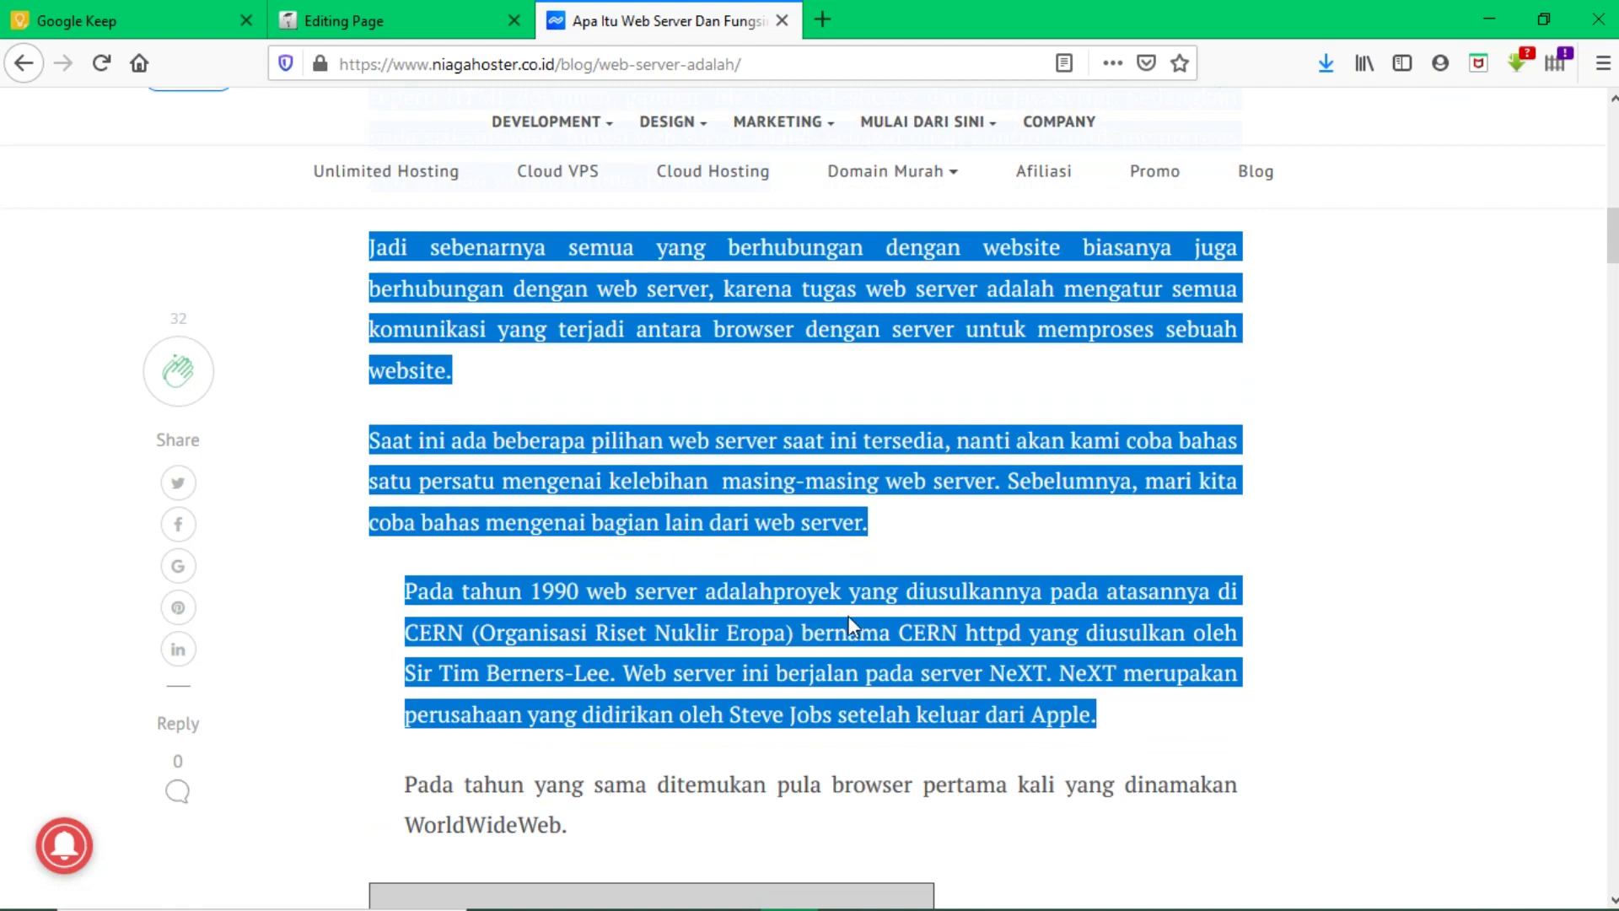
click(848, 624)
key(alt+Tab)
key(alt+Tab)
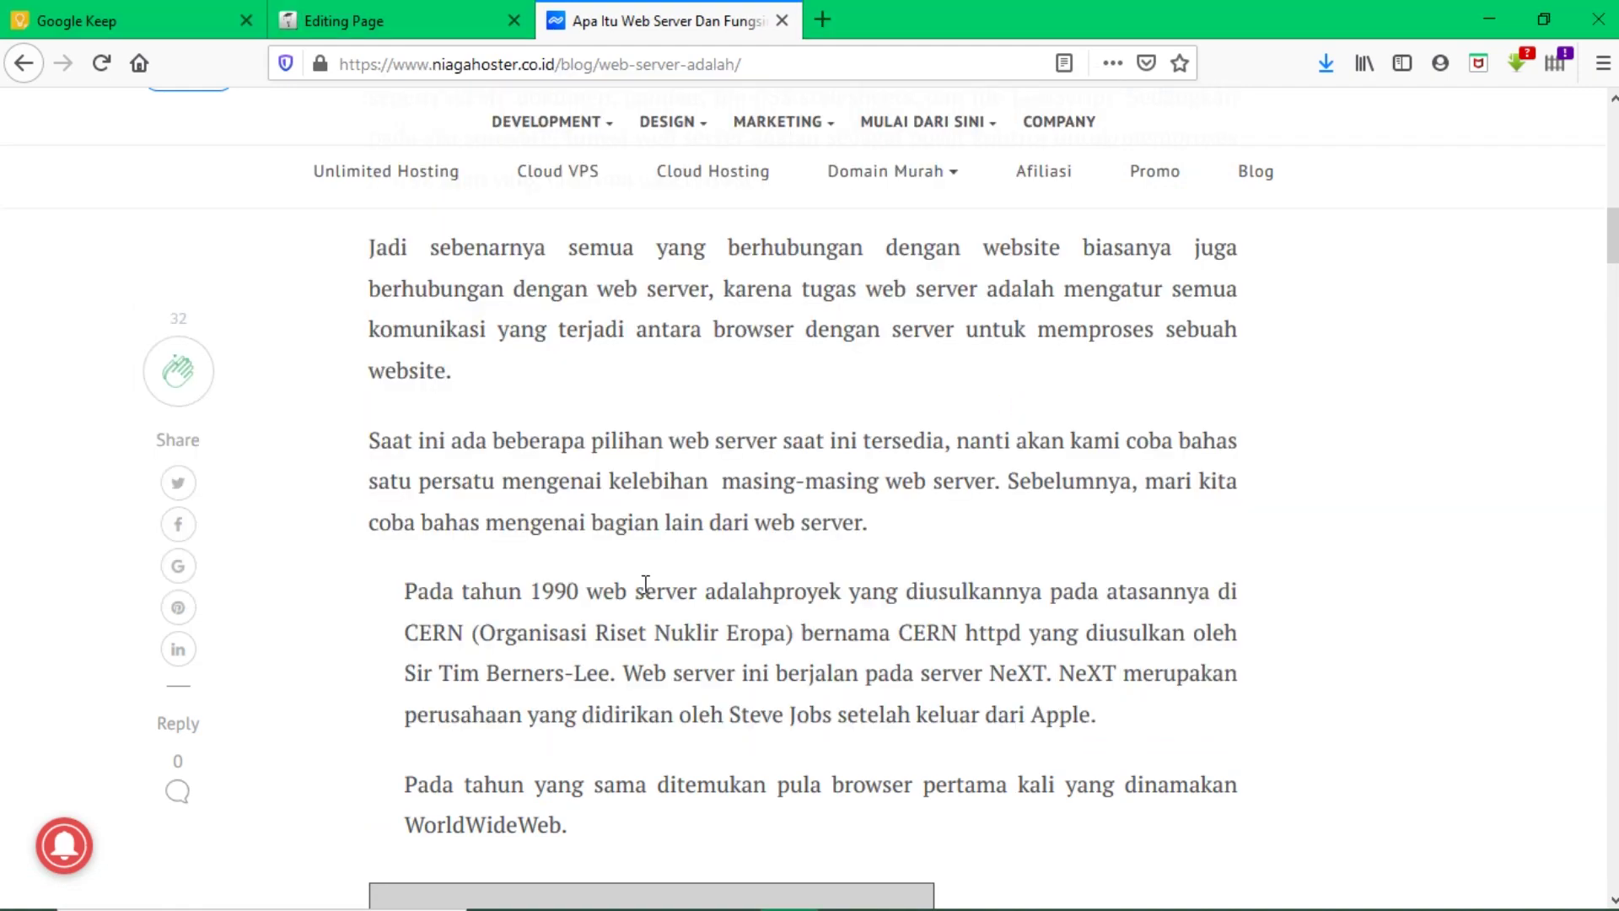
key(alt+Tab)
key(alt+Tab)
key(alt+Tab)
key(alt+Tab)
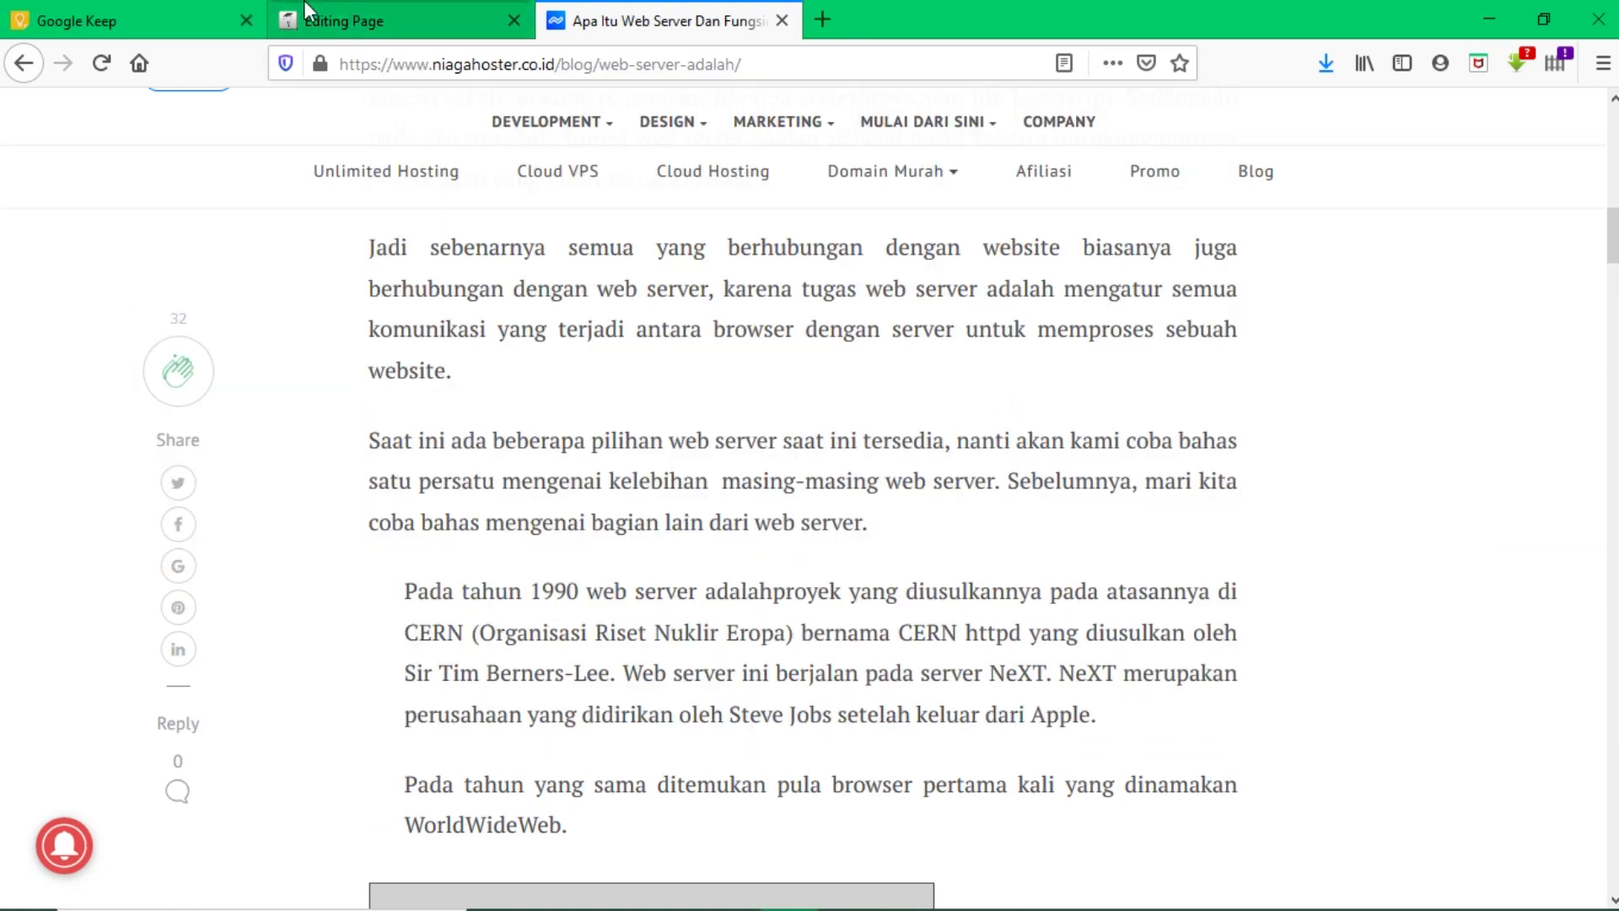
Return to the Moodle page editing form and paste the copied article text into the page content
click(308, 12)
click(630, 483)
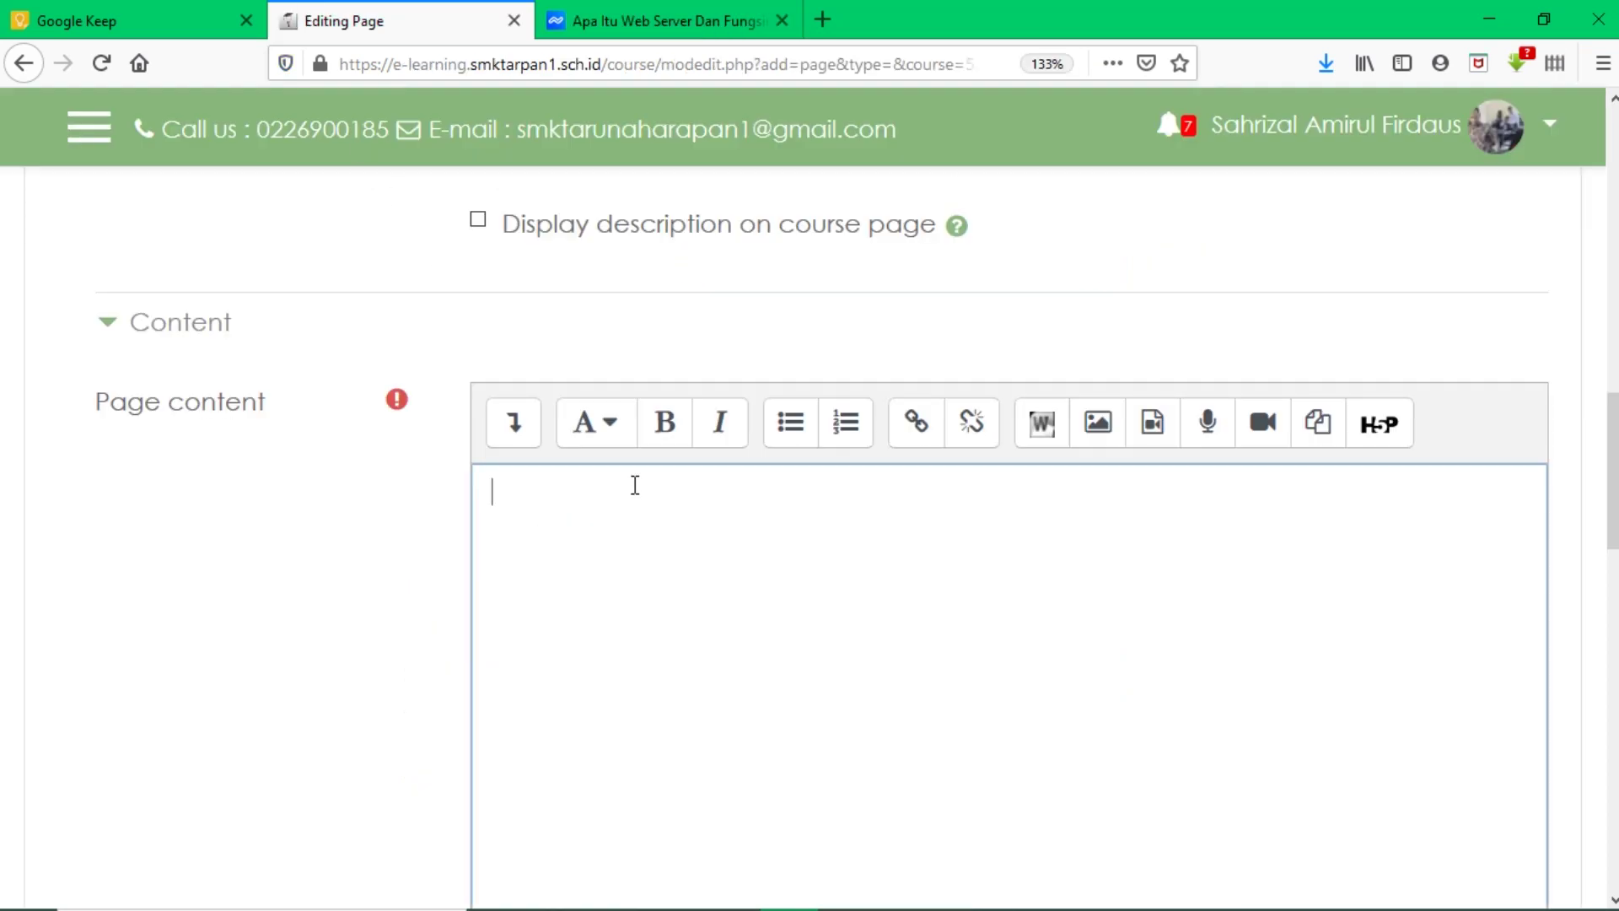
scroll(634, 484, down, 1)
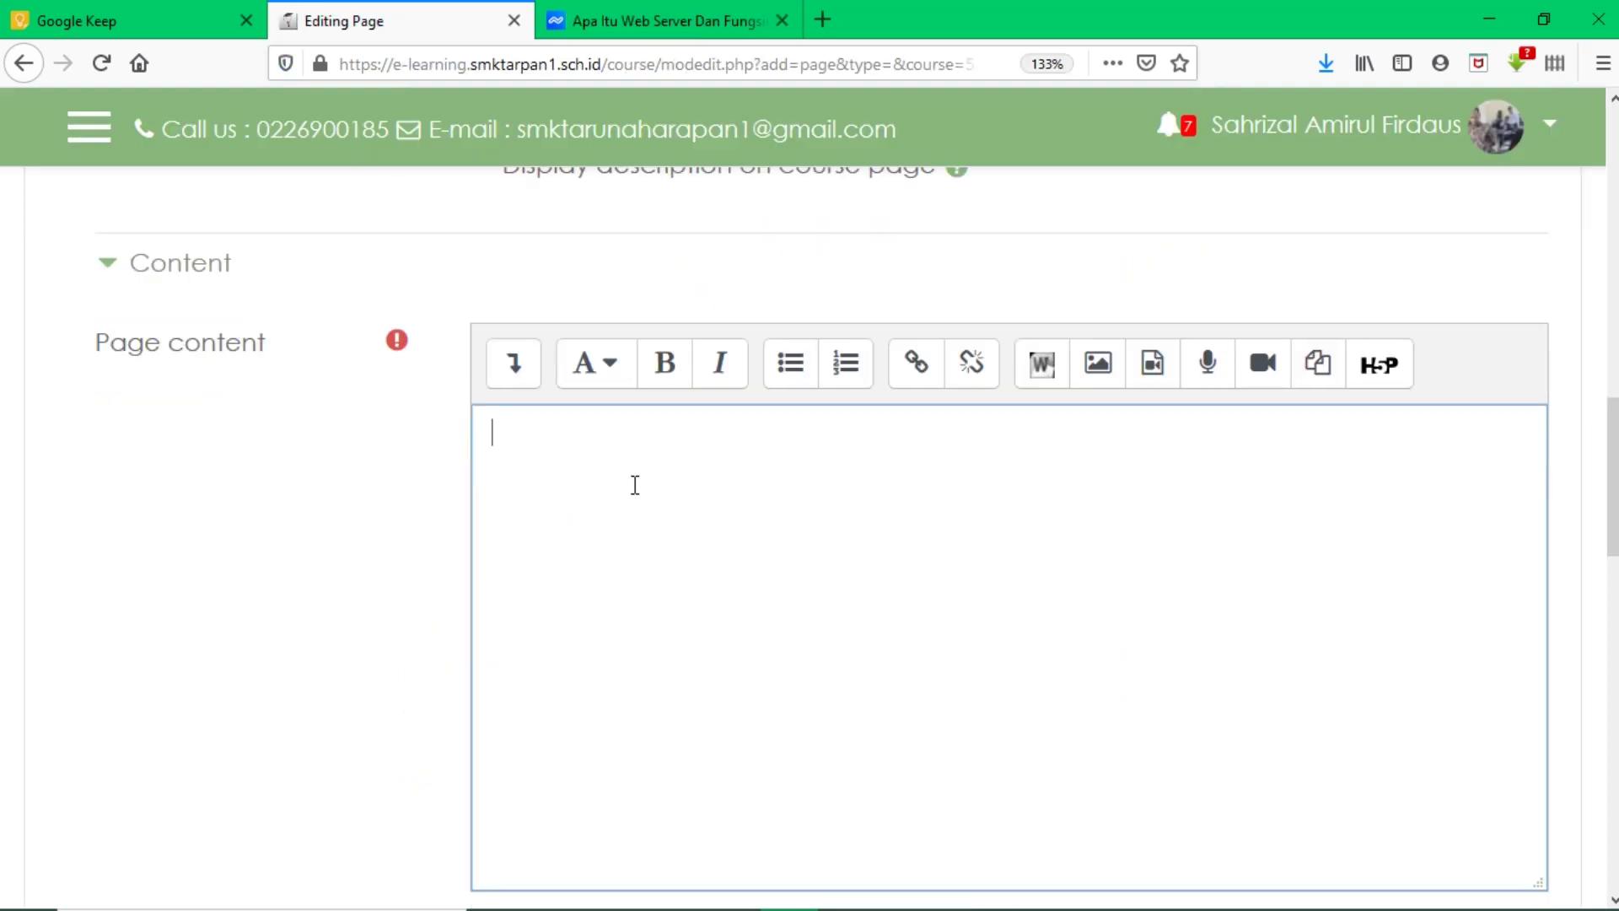
key(ctrl+v)
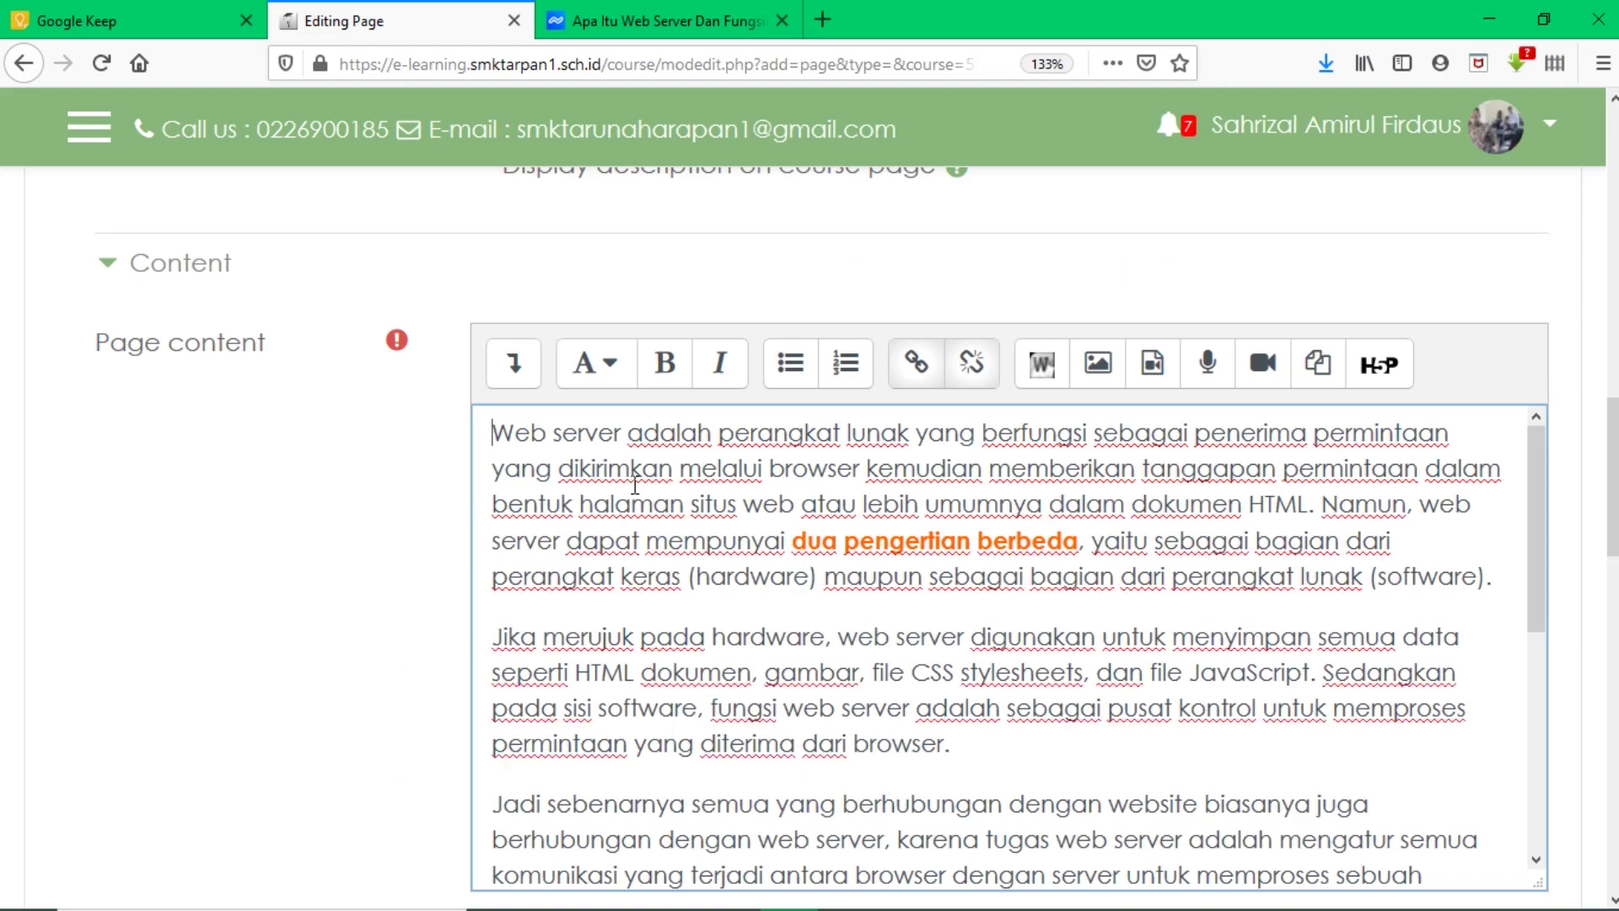
scroll(635, 485, up, 3)
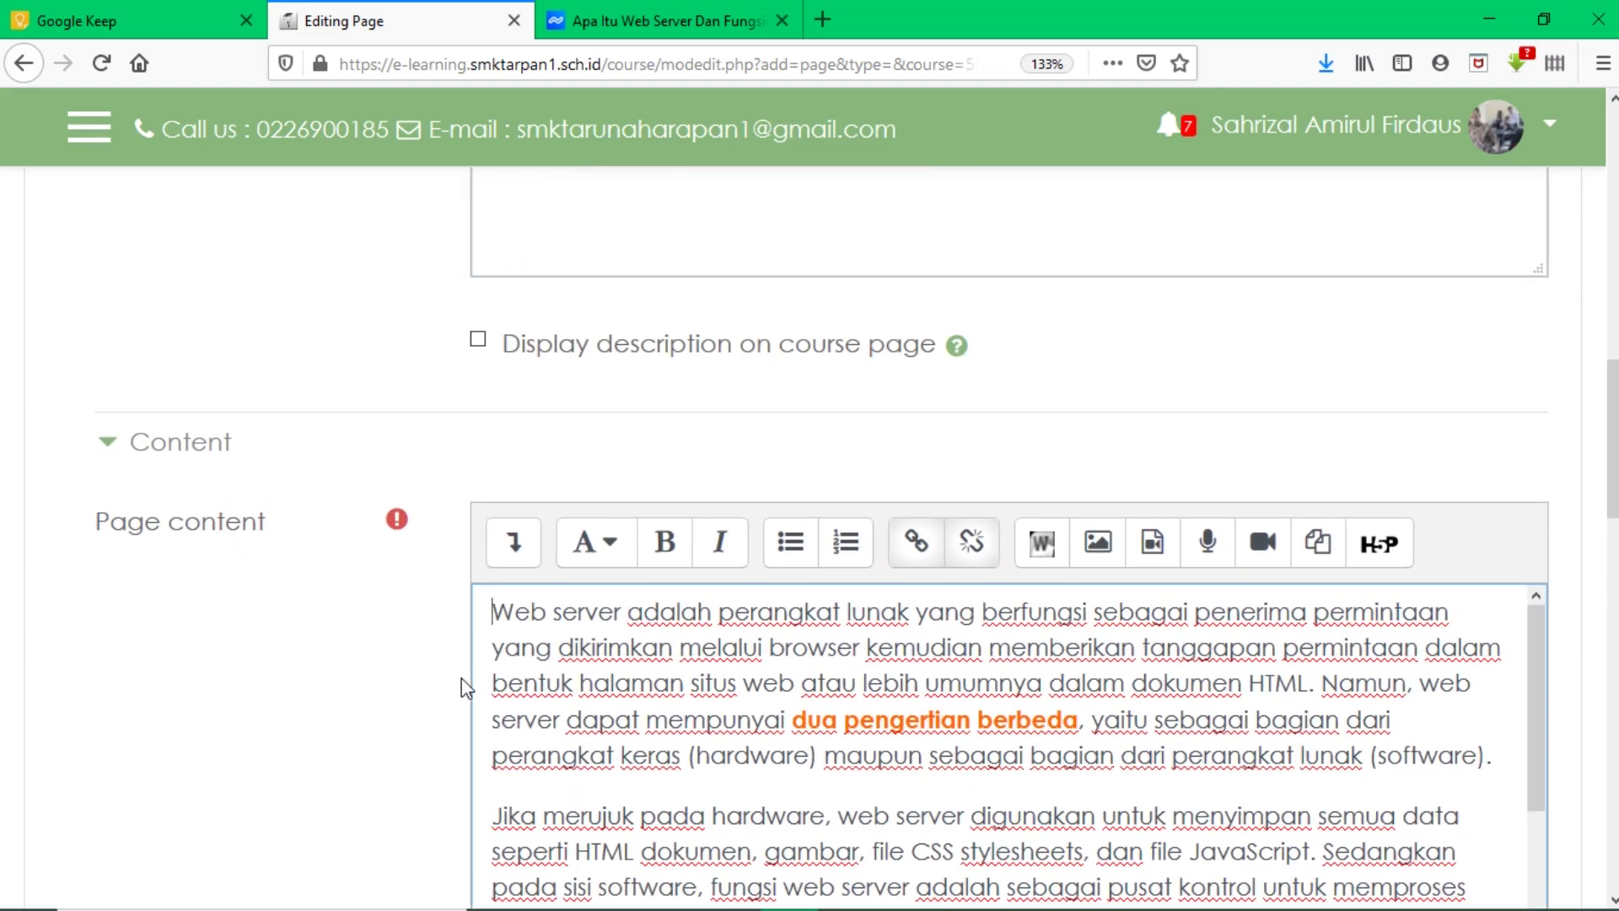
scroll(305, 681, down, 3)
scroll(690, 604, down, 5)
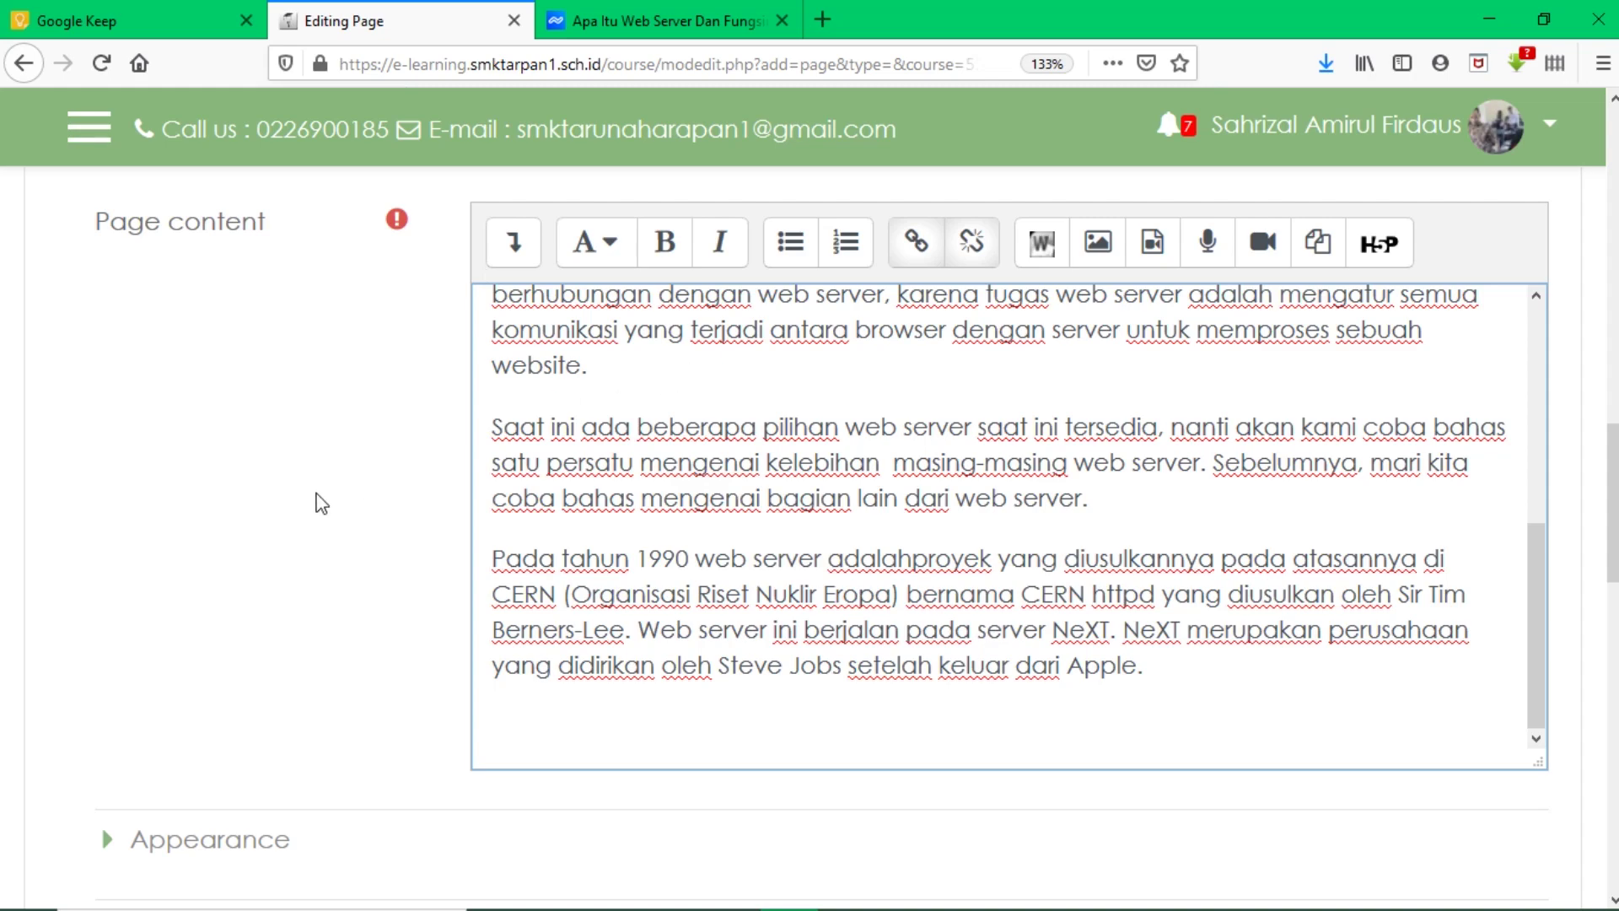
Add a grouping access restriction that limits the page to XII RPL 1
scroll(322, 503, down, 4)
scroll(322, 504, up, 6)
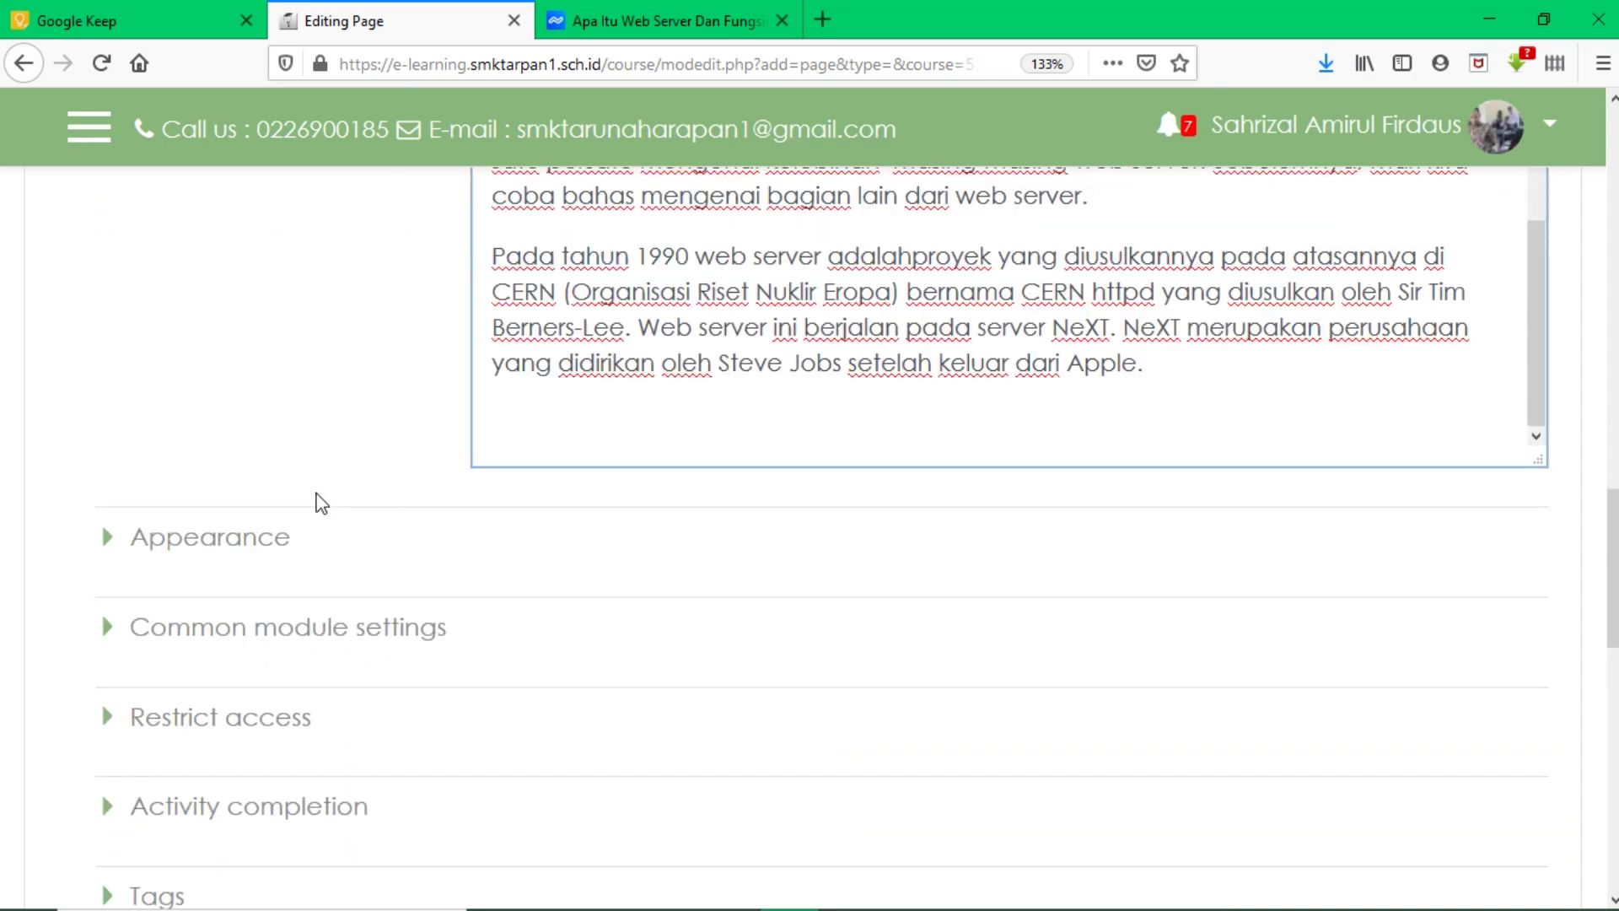
scroll(321, 504, down, 6)
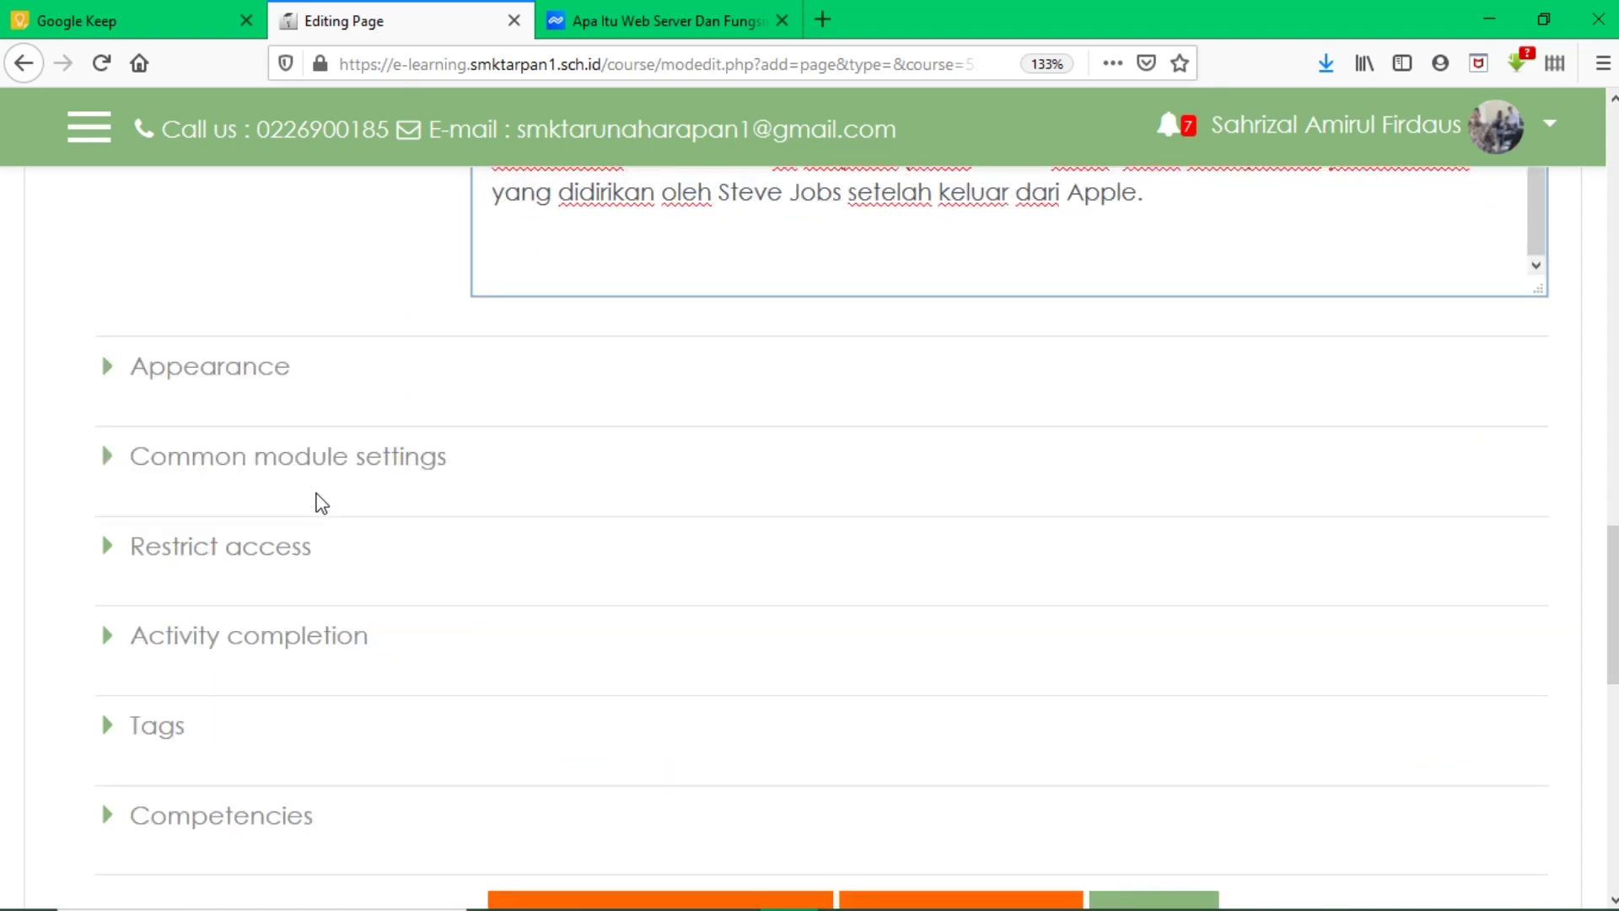
scroll(321, 504, down, 1)
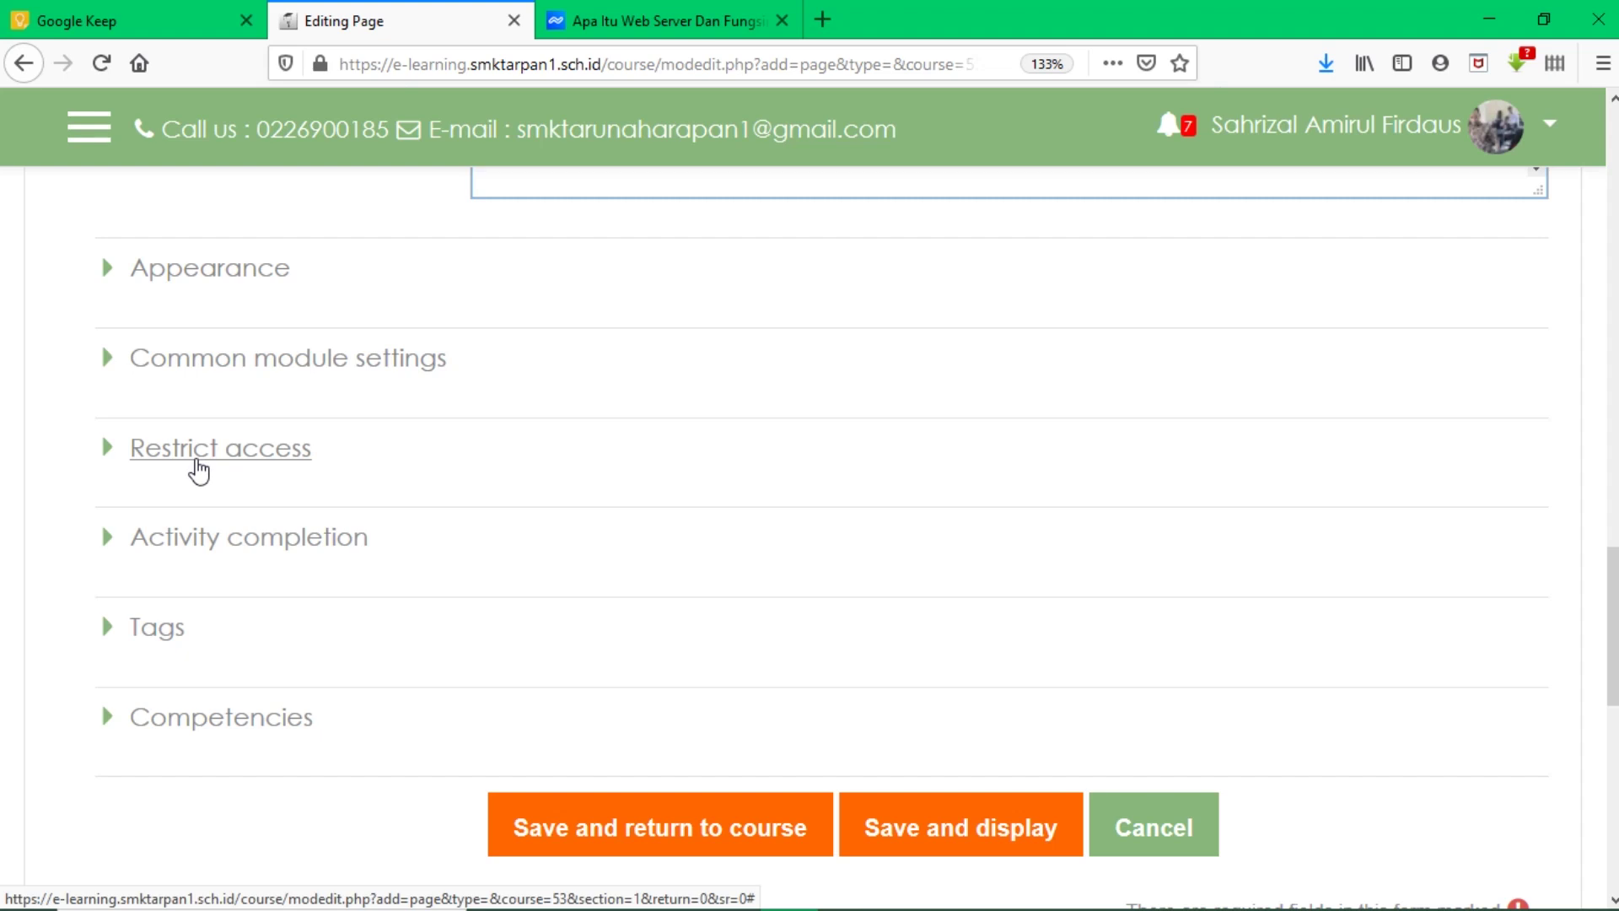
click(196, 462)
scroll(525, 561, down, 3)
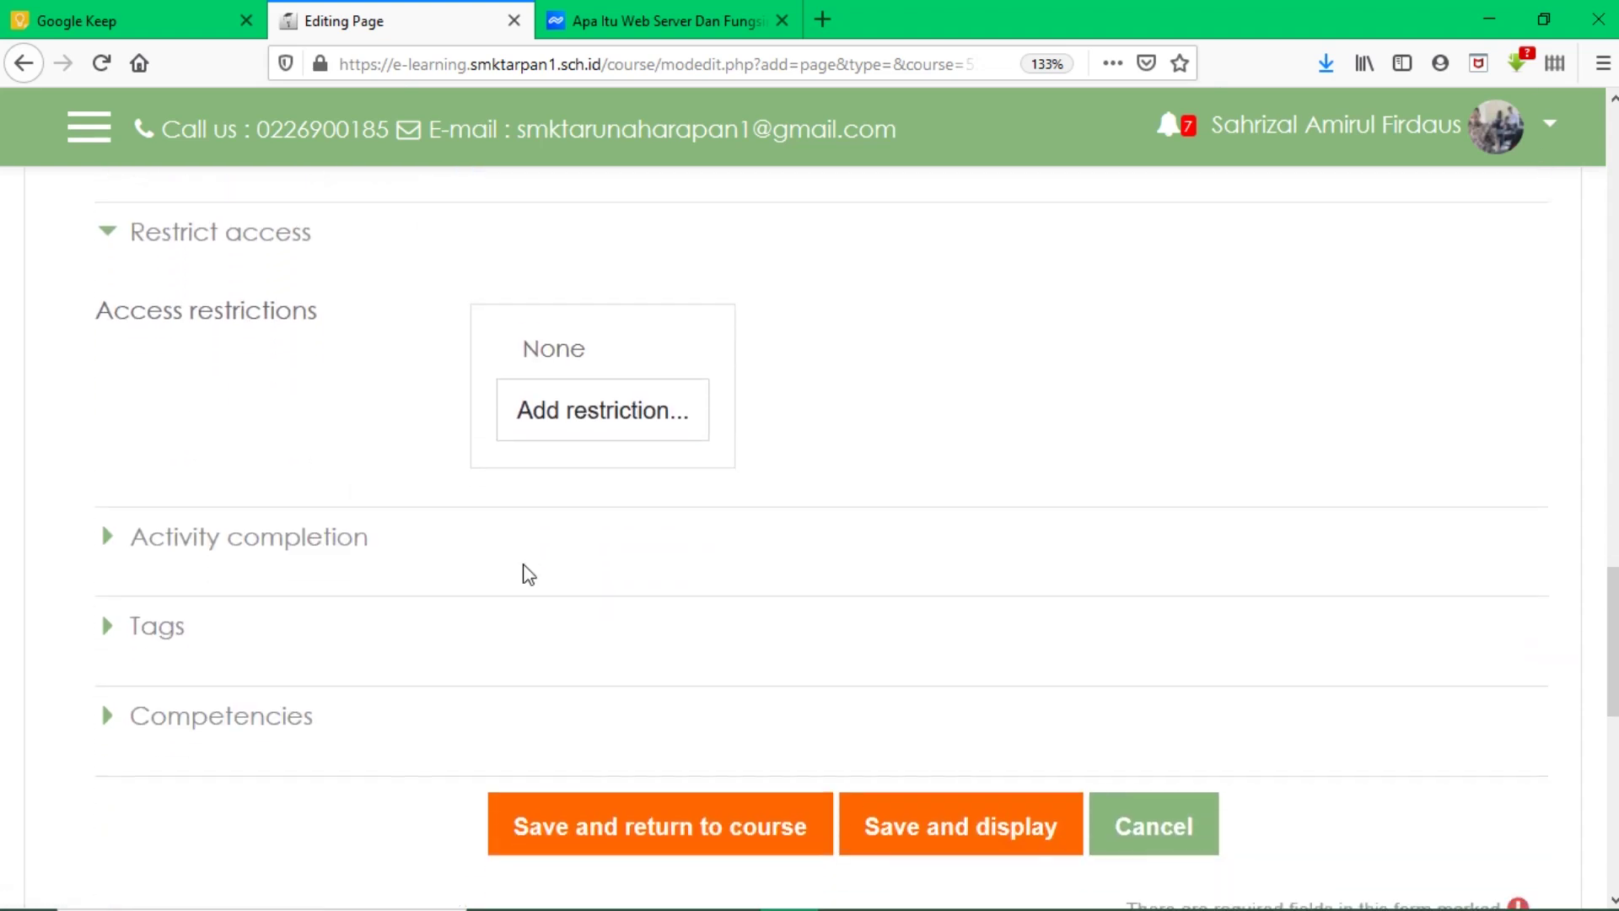
scroll(523, 571, up, 1)
scroll(523, 571, down, 1)
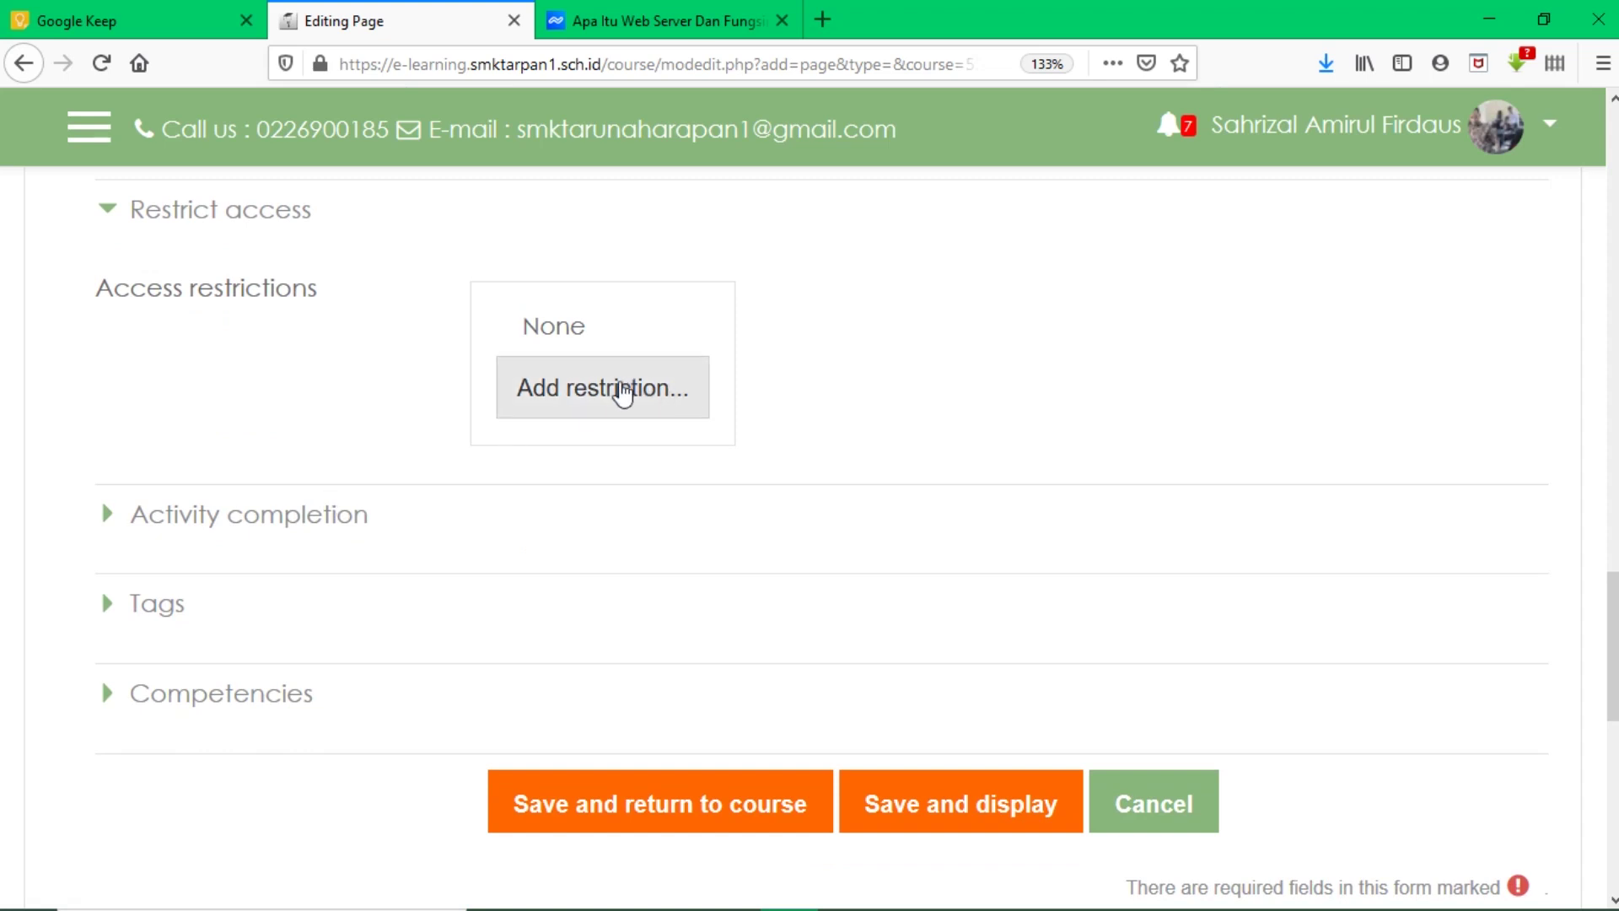
click(623, 390)
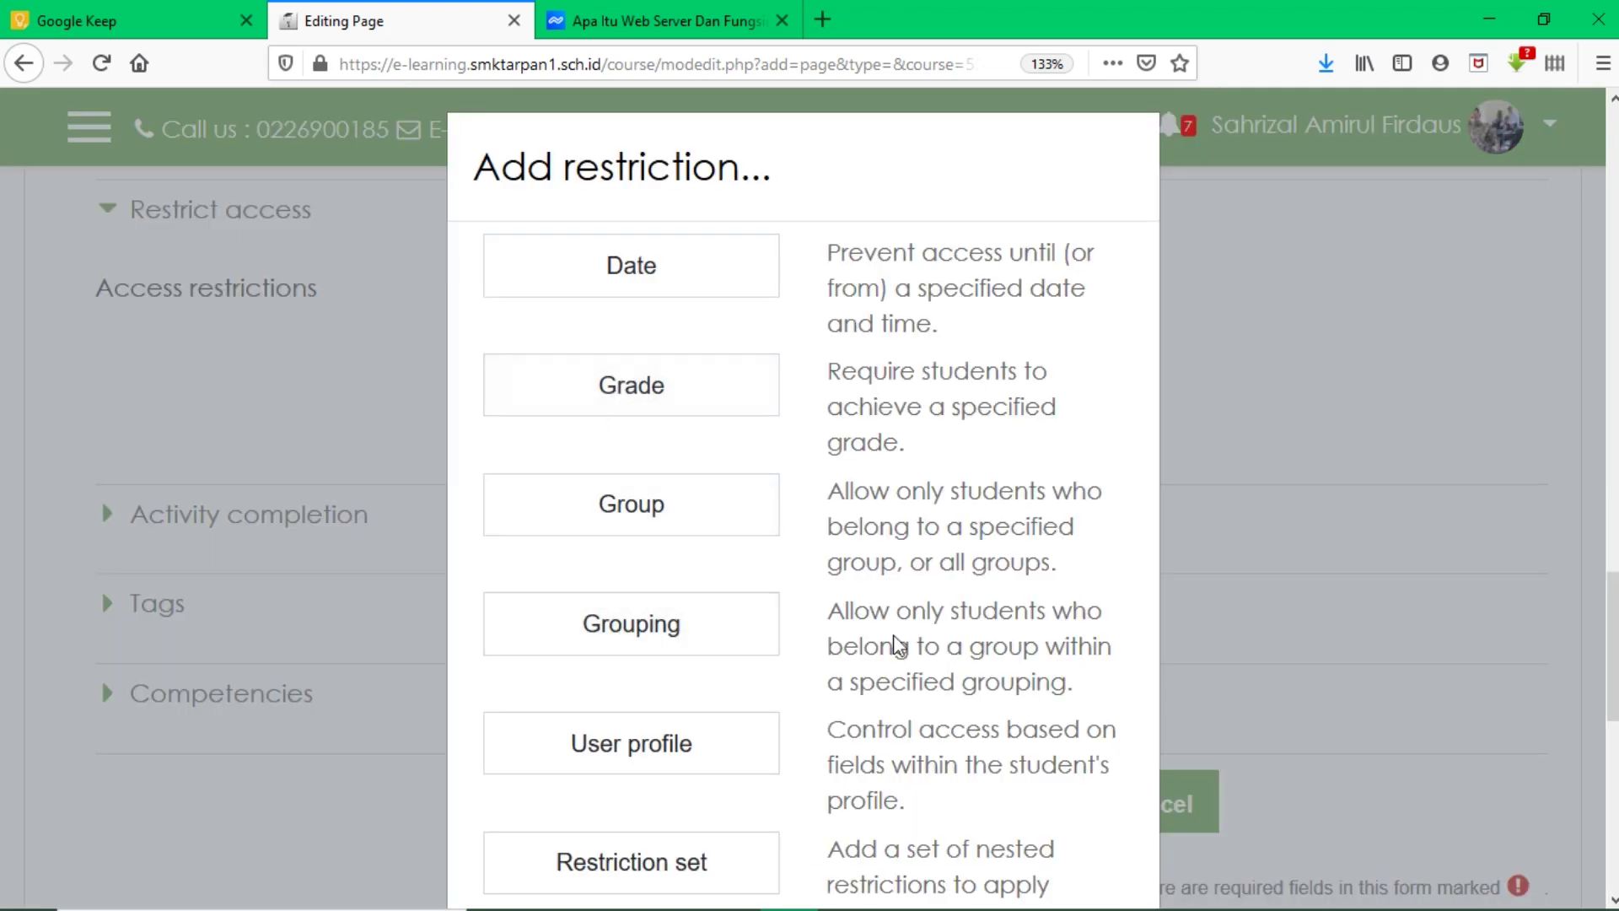
scroll(897, 644, down, 1)
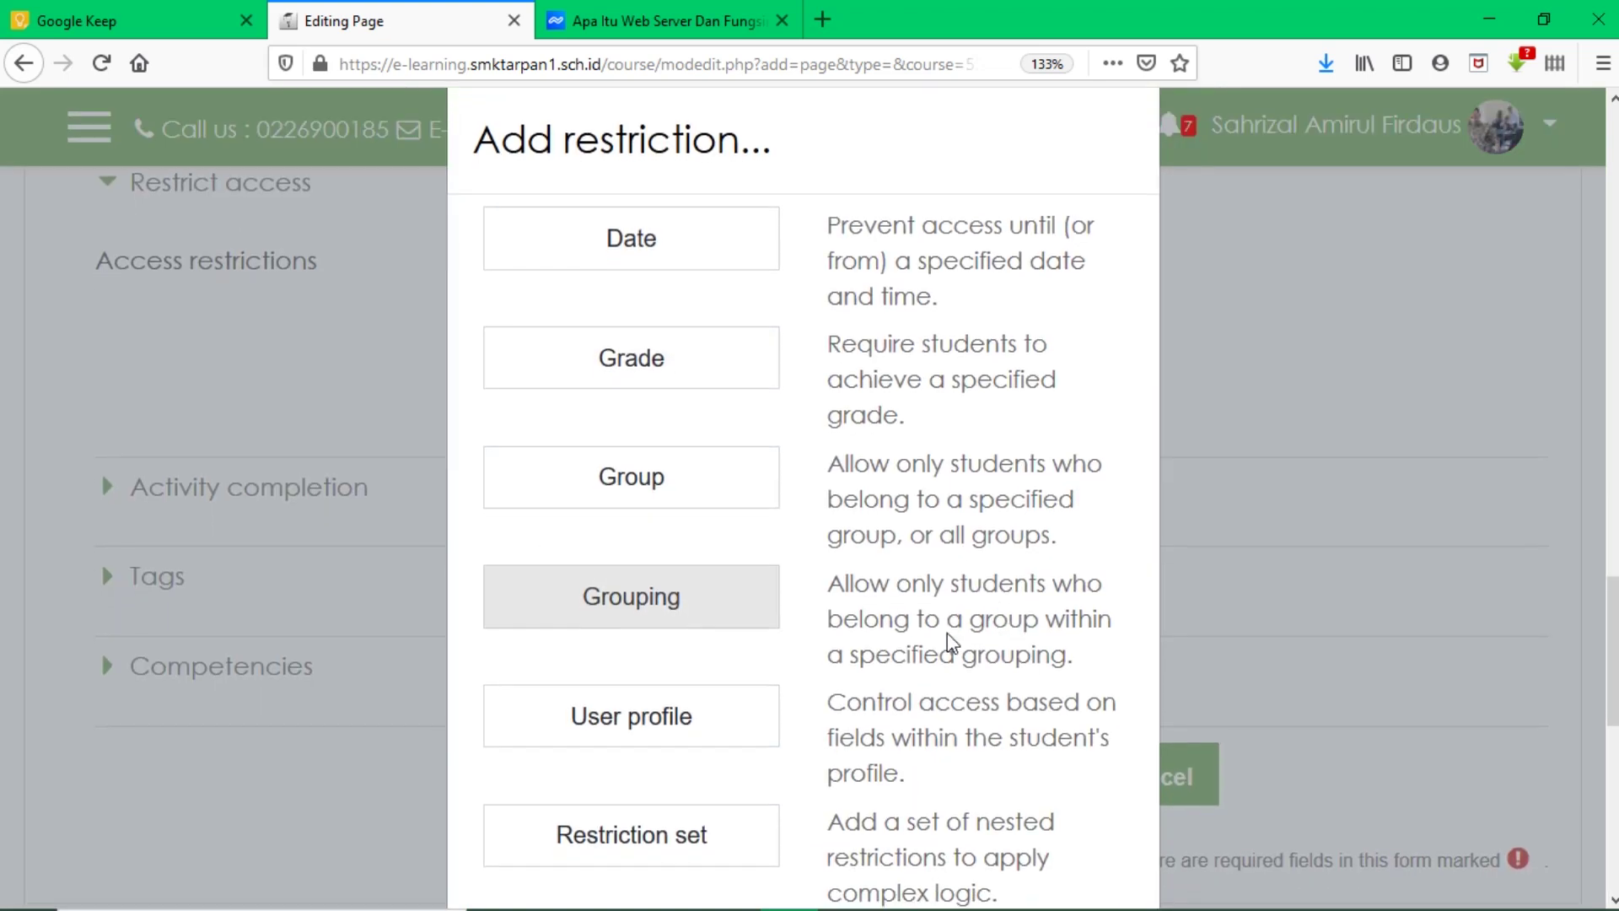
click(710, 624)
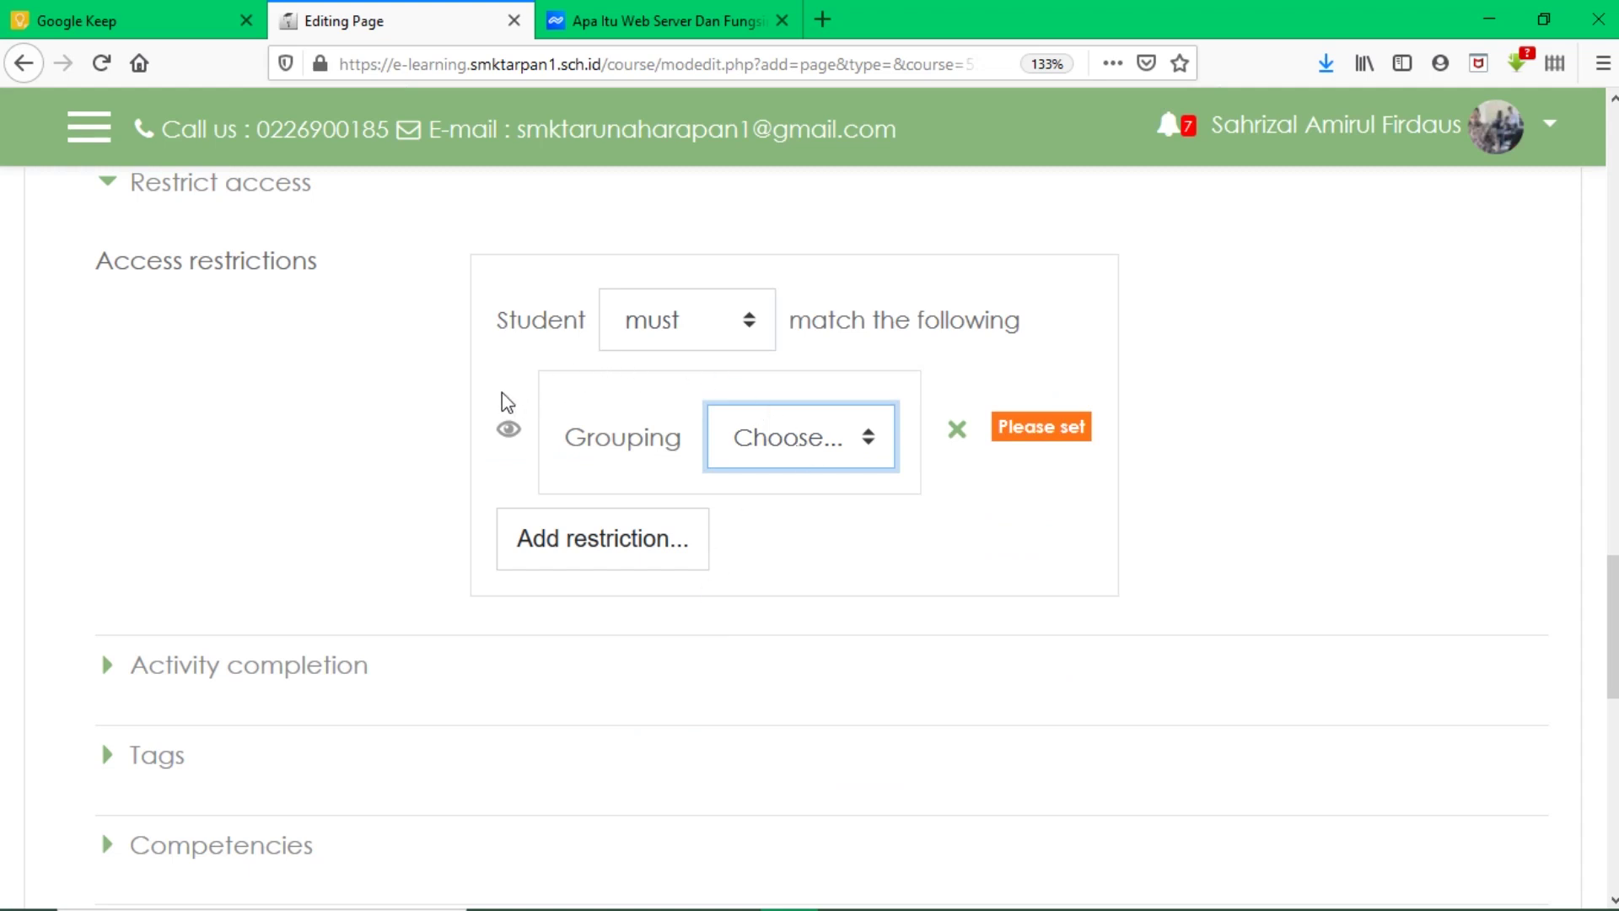
click(780, 448)
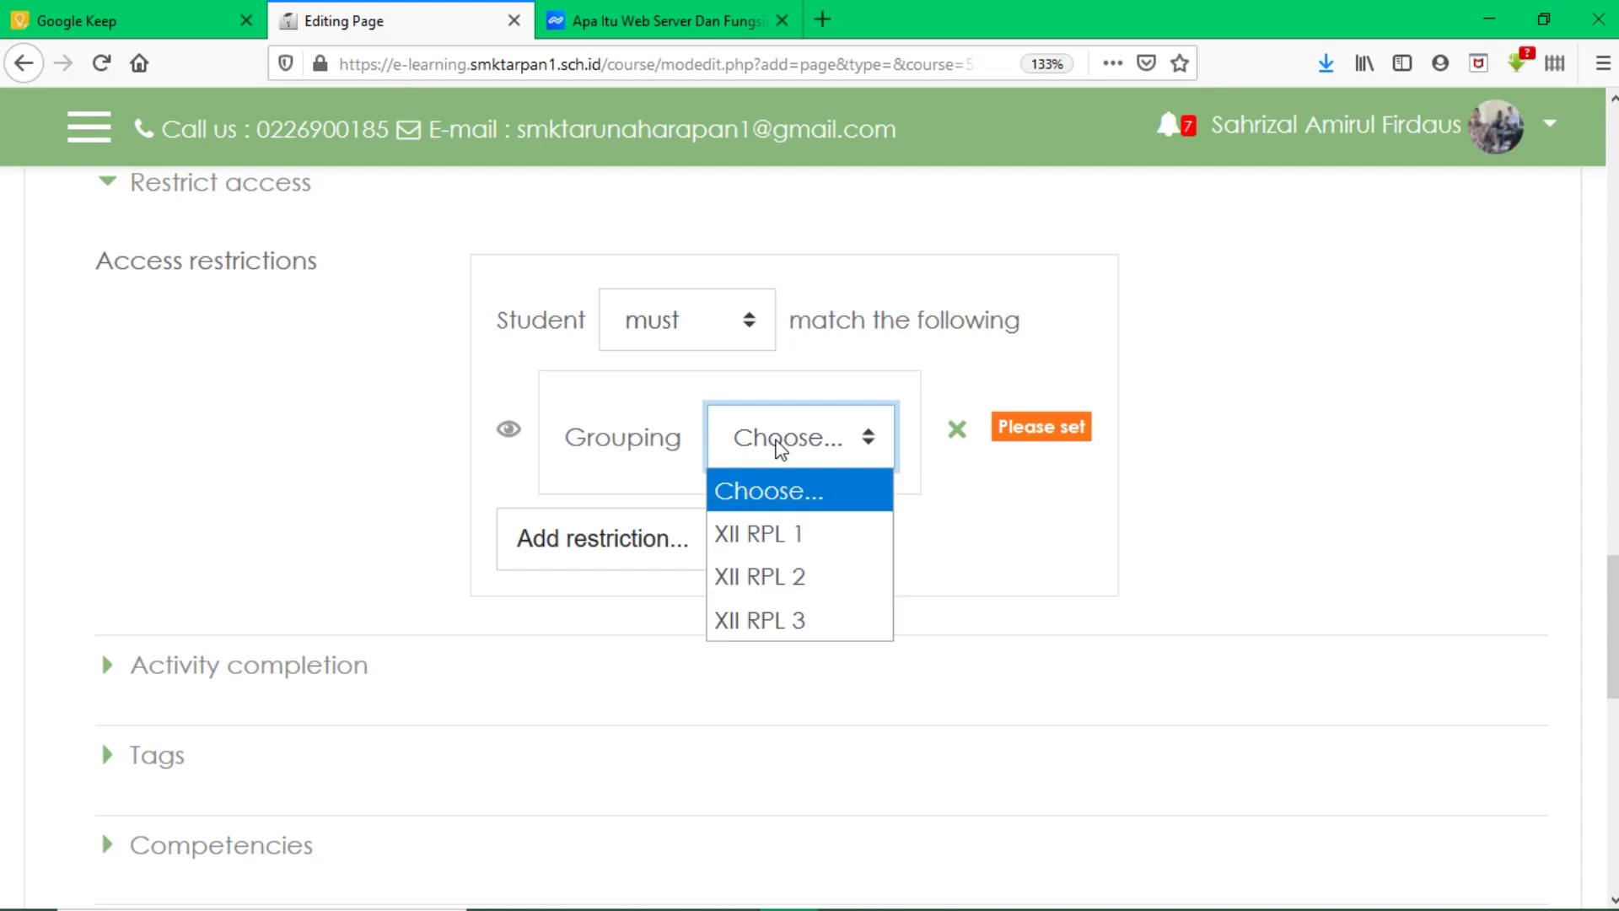
scroll(780, 448, up, 1)
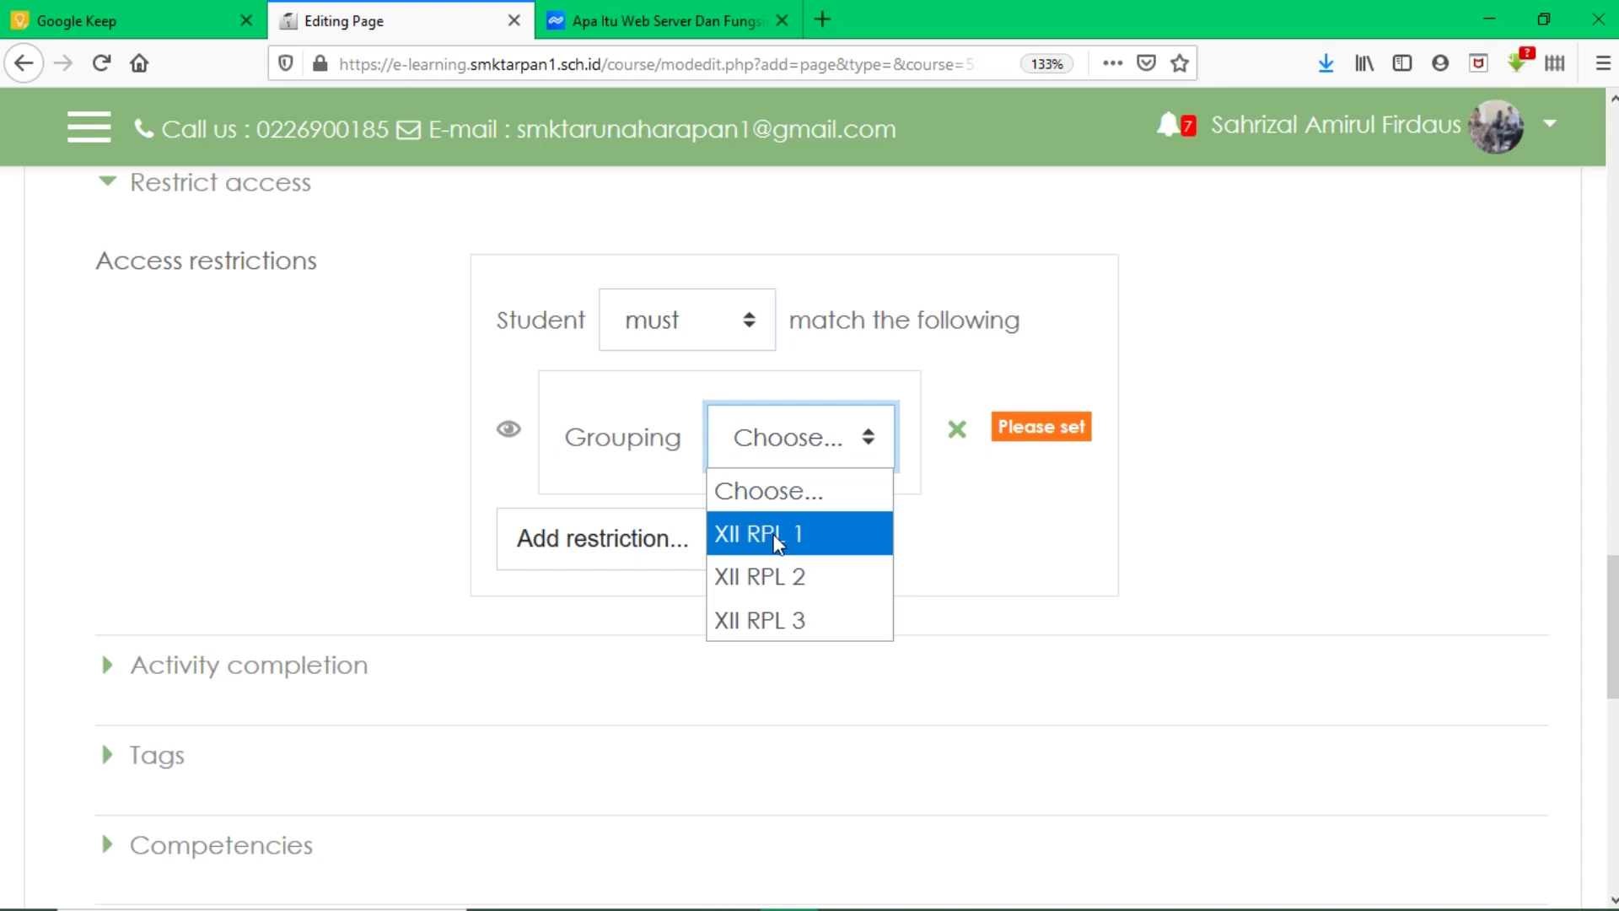
click(777, 542)
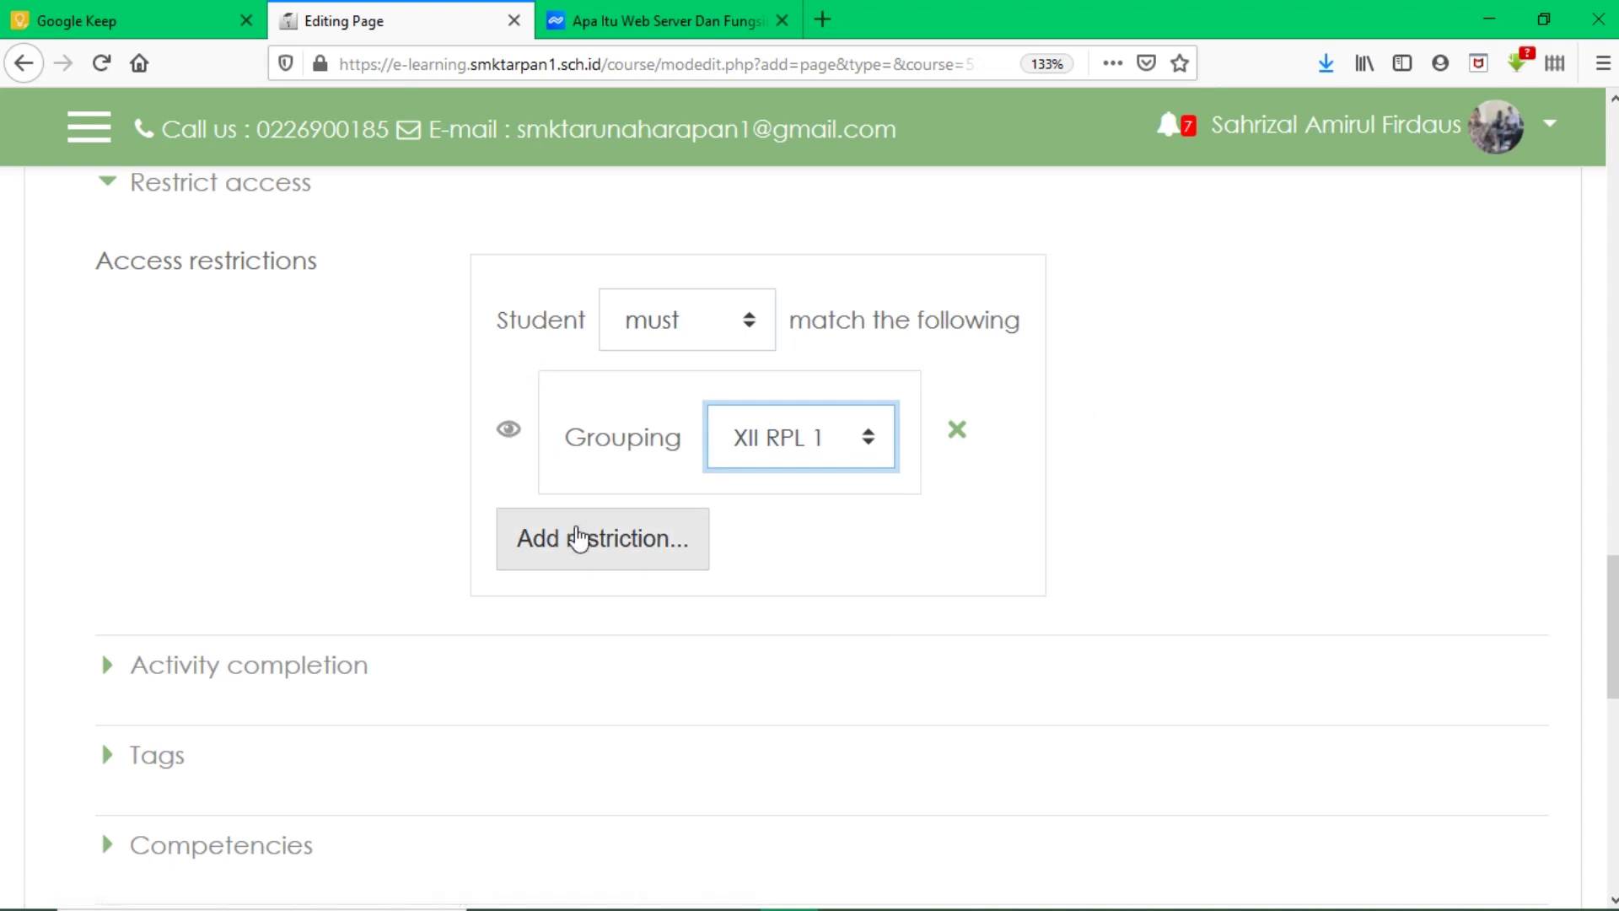
Add a second grouping access restriction for XII RPL 2
click(577, 539)
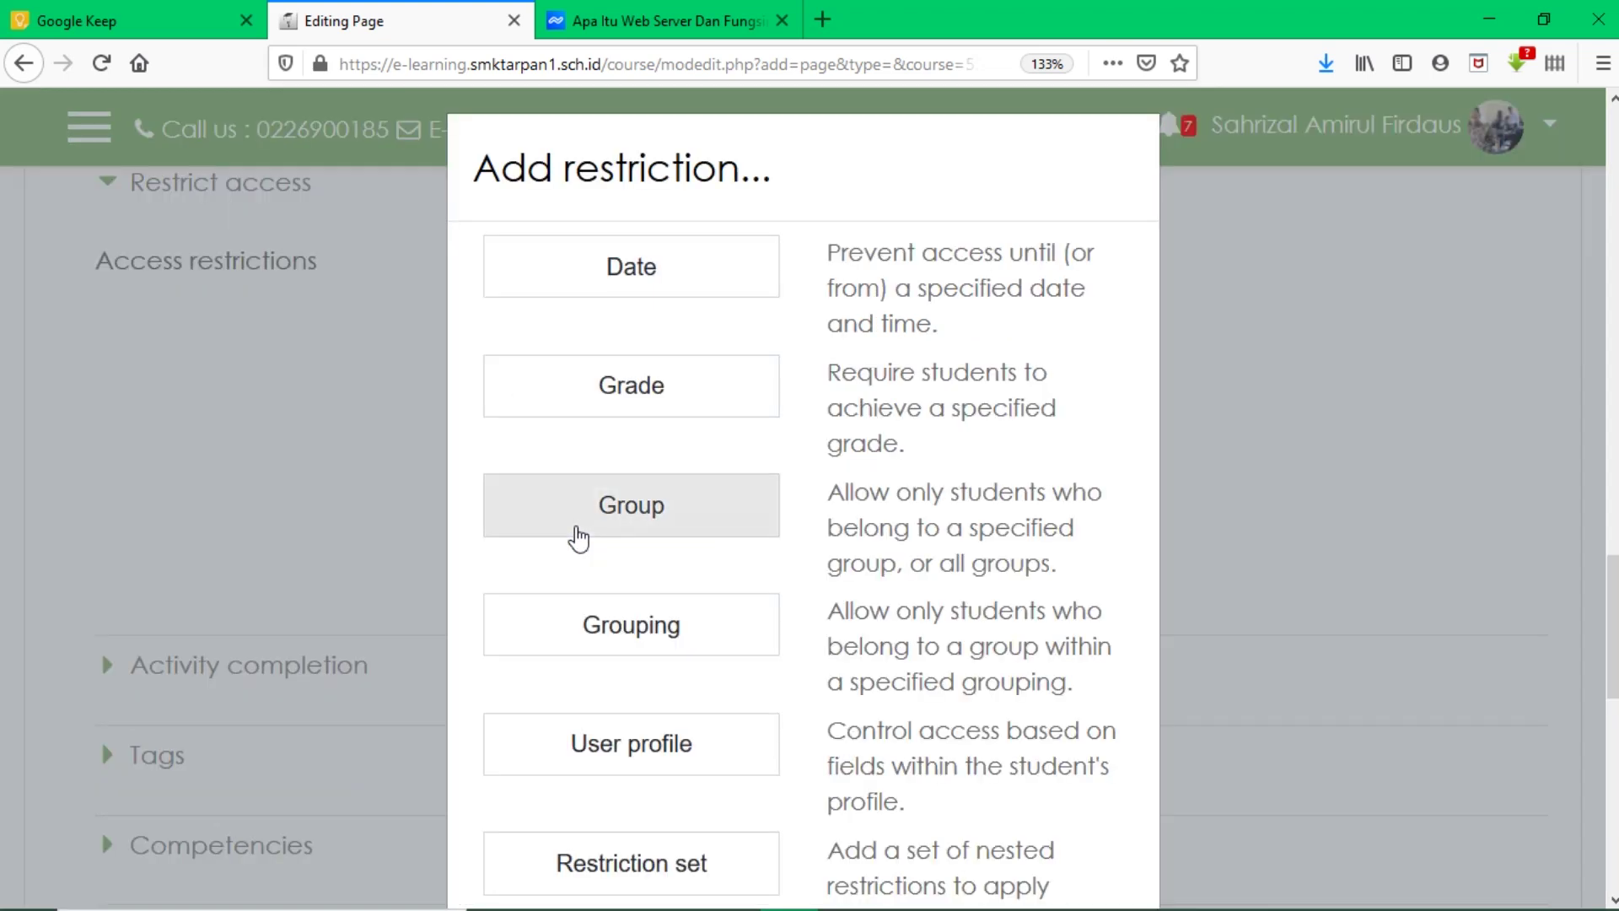
click(705, 644)
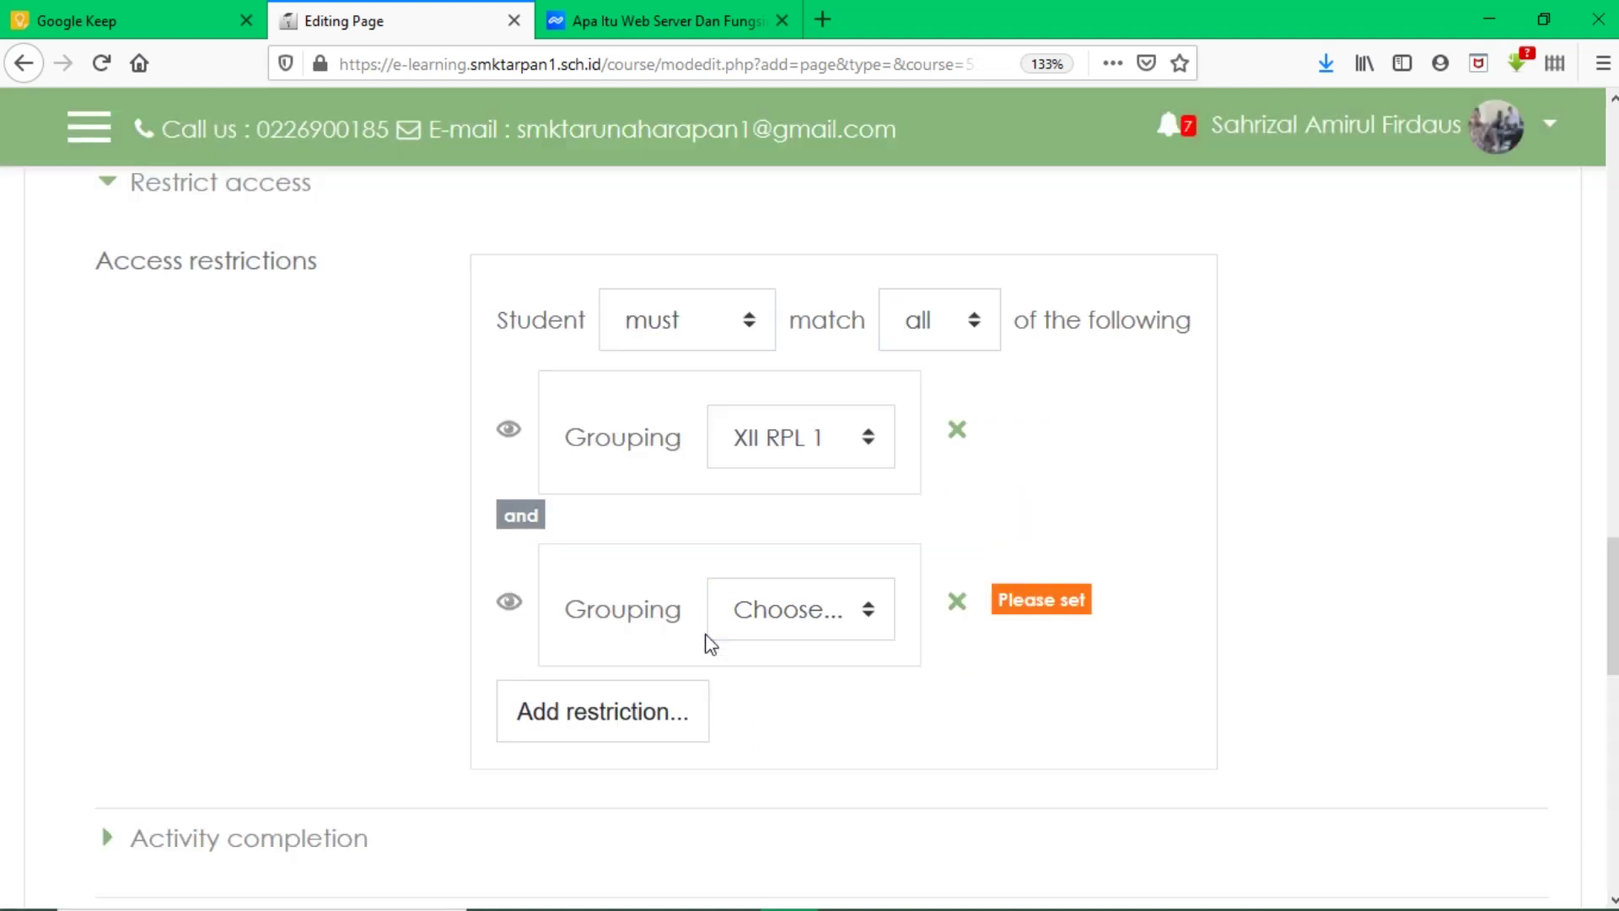
click(788, 628)
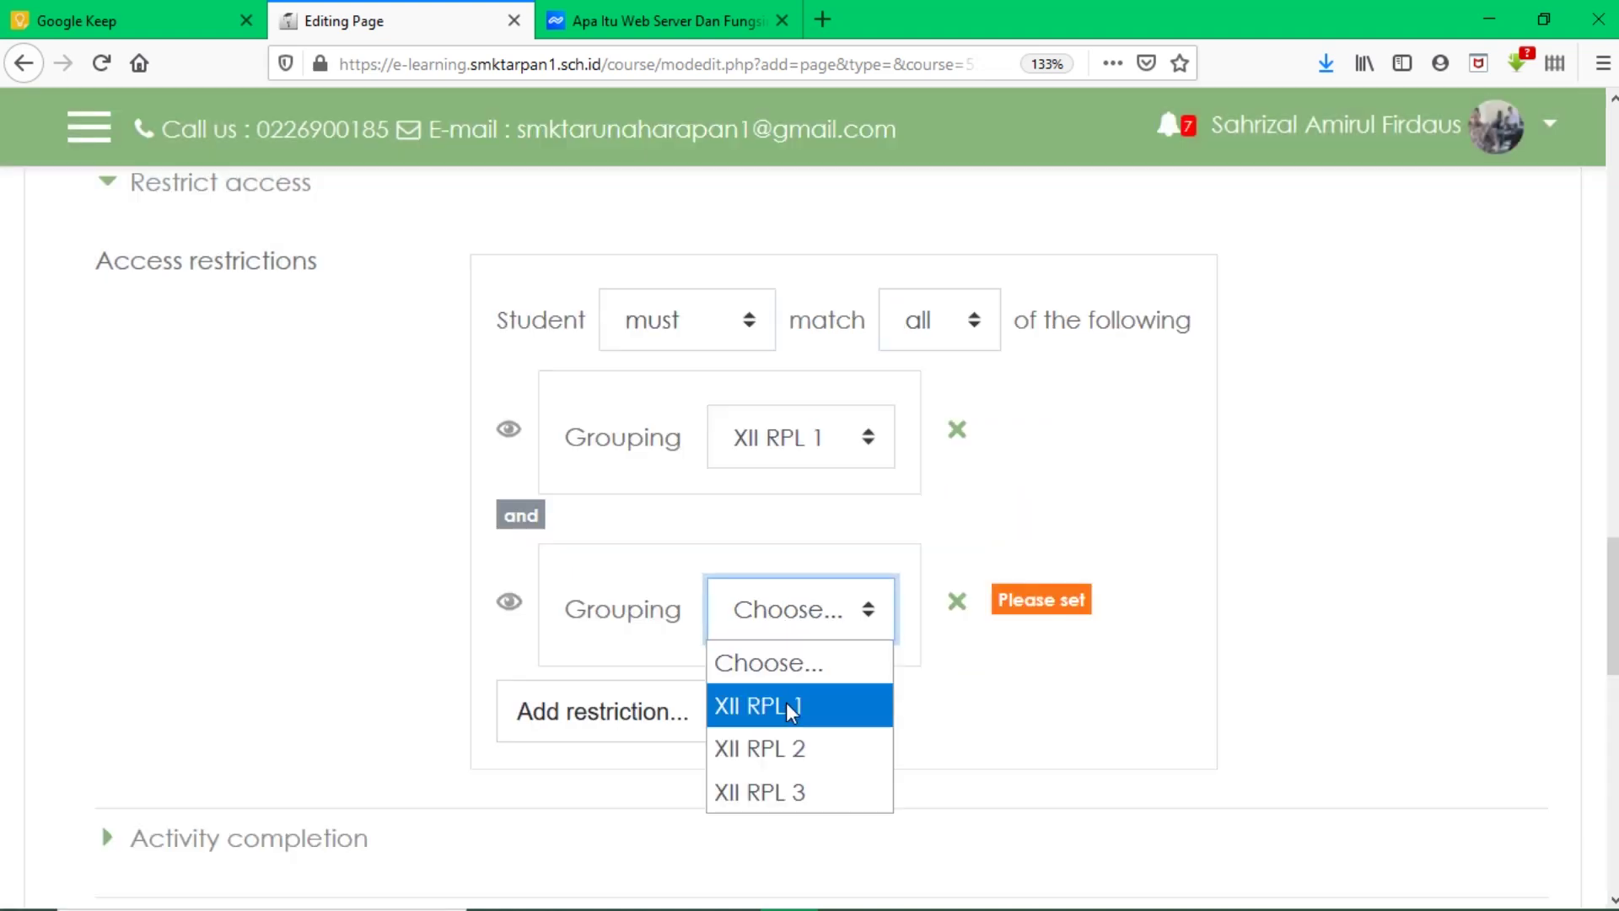
click(788, 748)
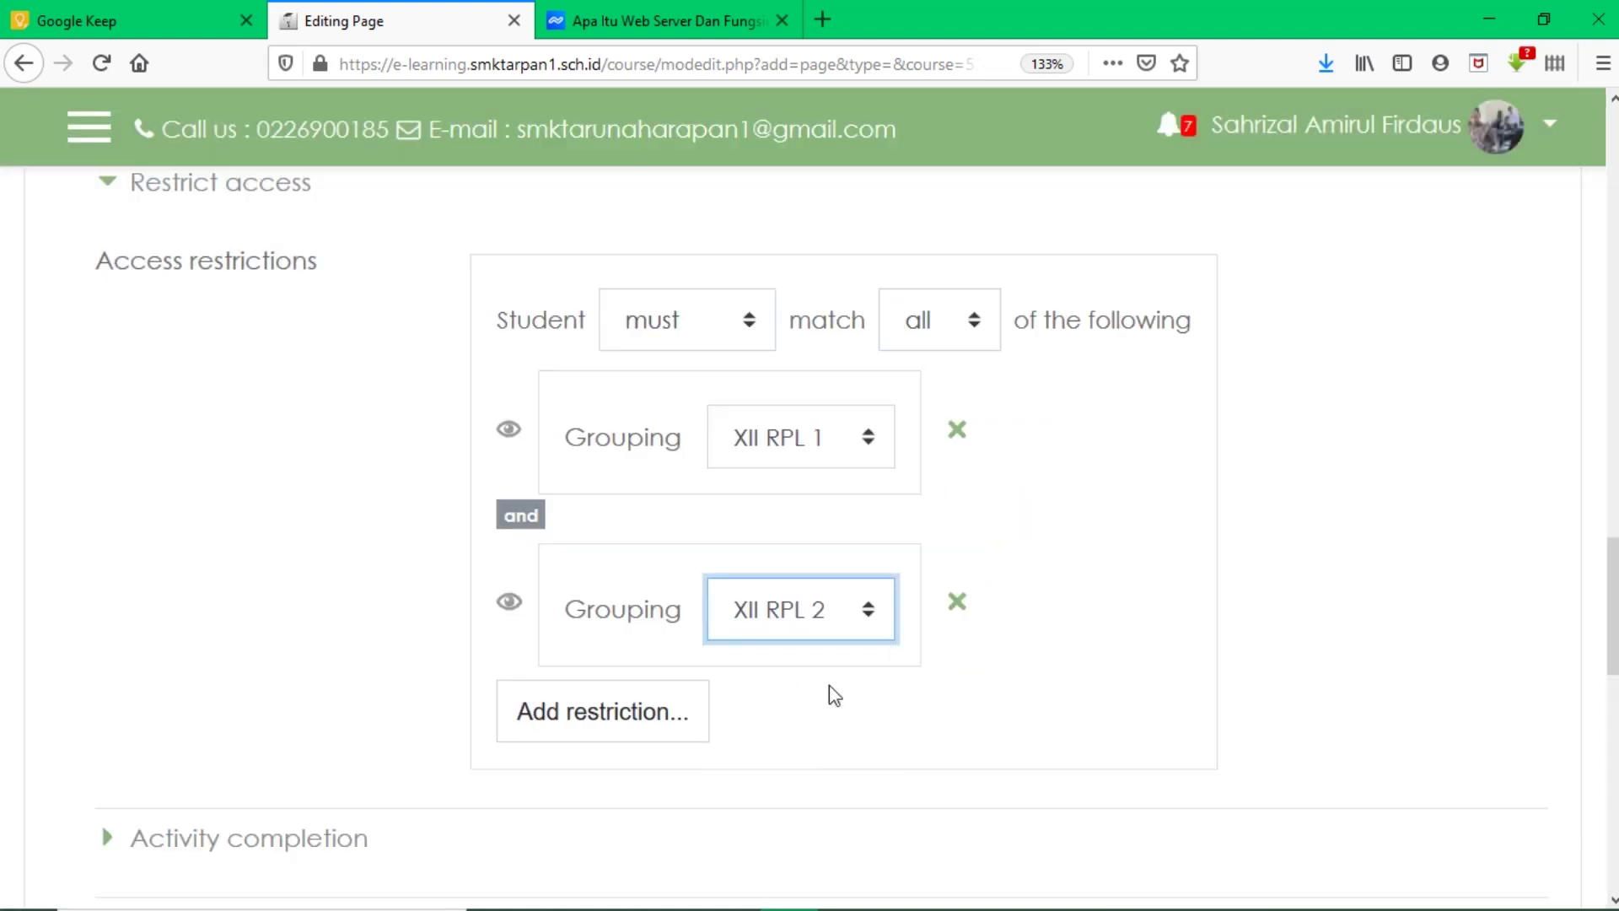
Set the access restrictions so that students must match any of the listed conditions
scroll(1033, 580, down, 3)
scroll(1030, 578, up, 3)
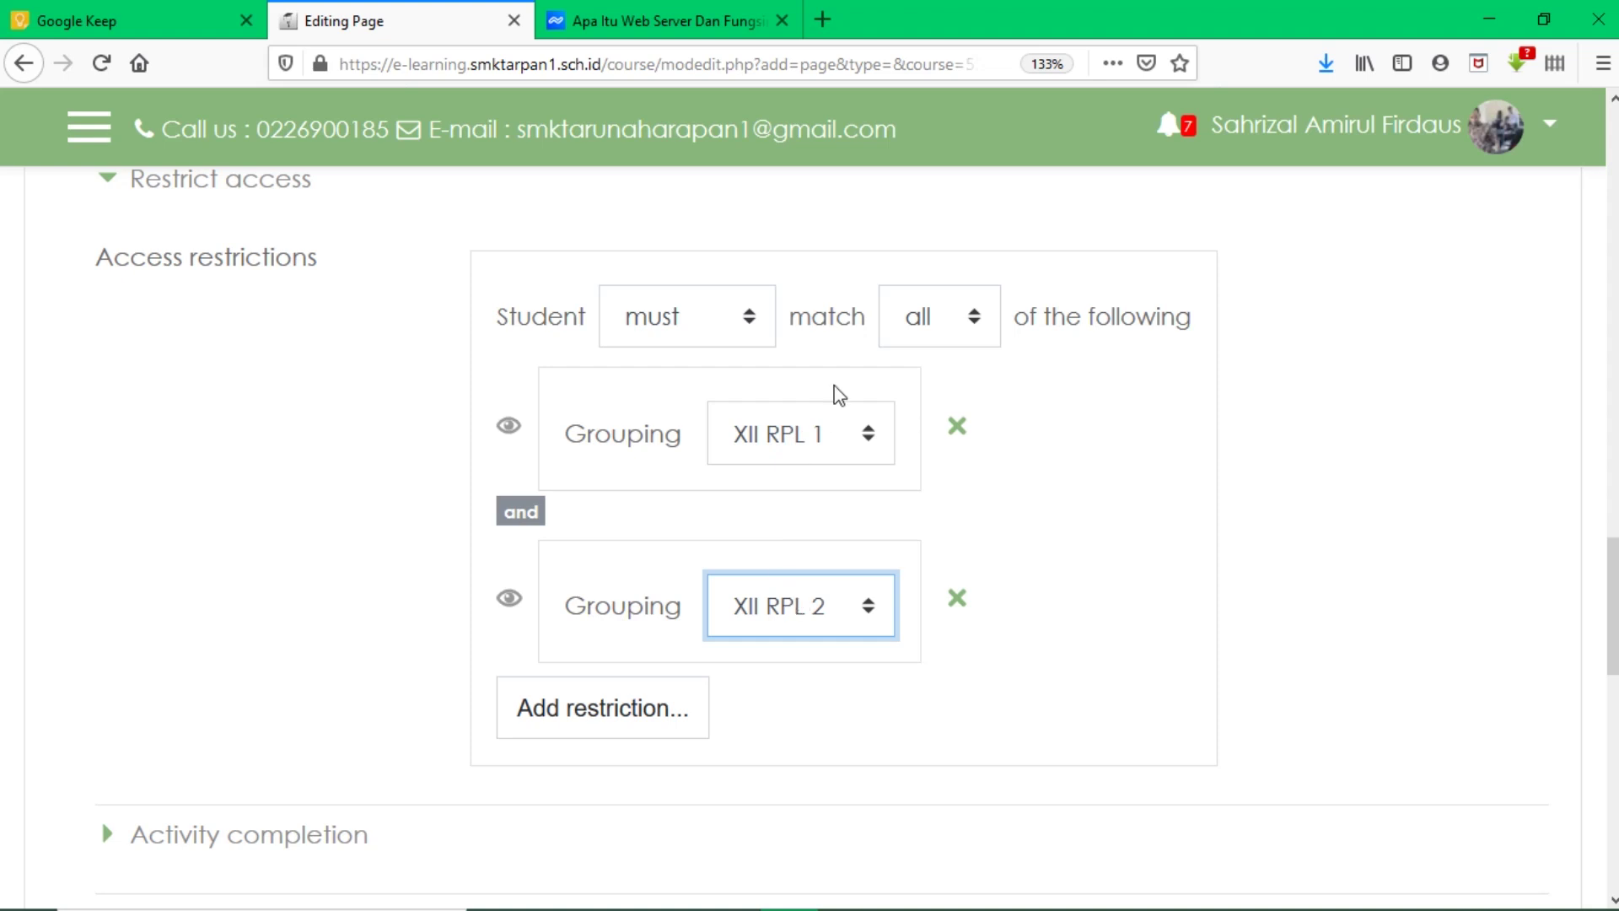
click(946, 321)
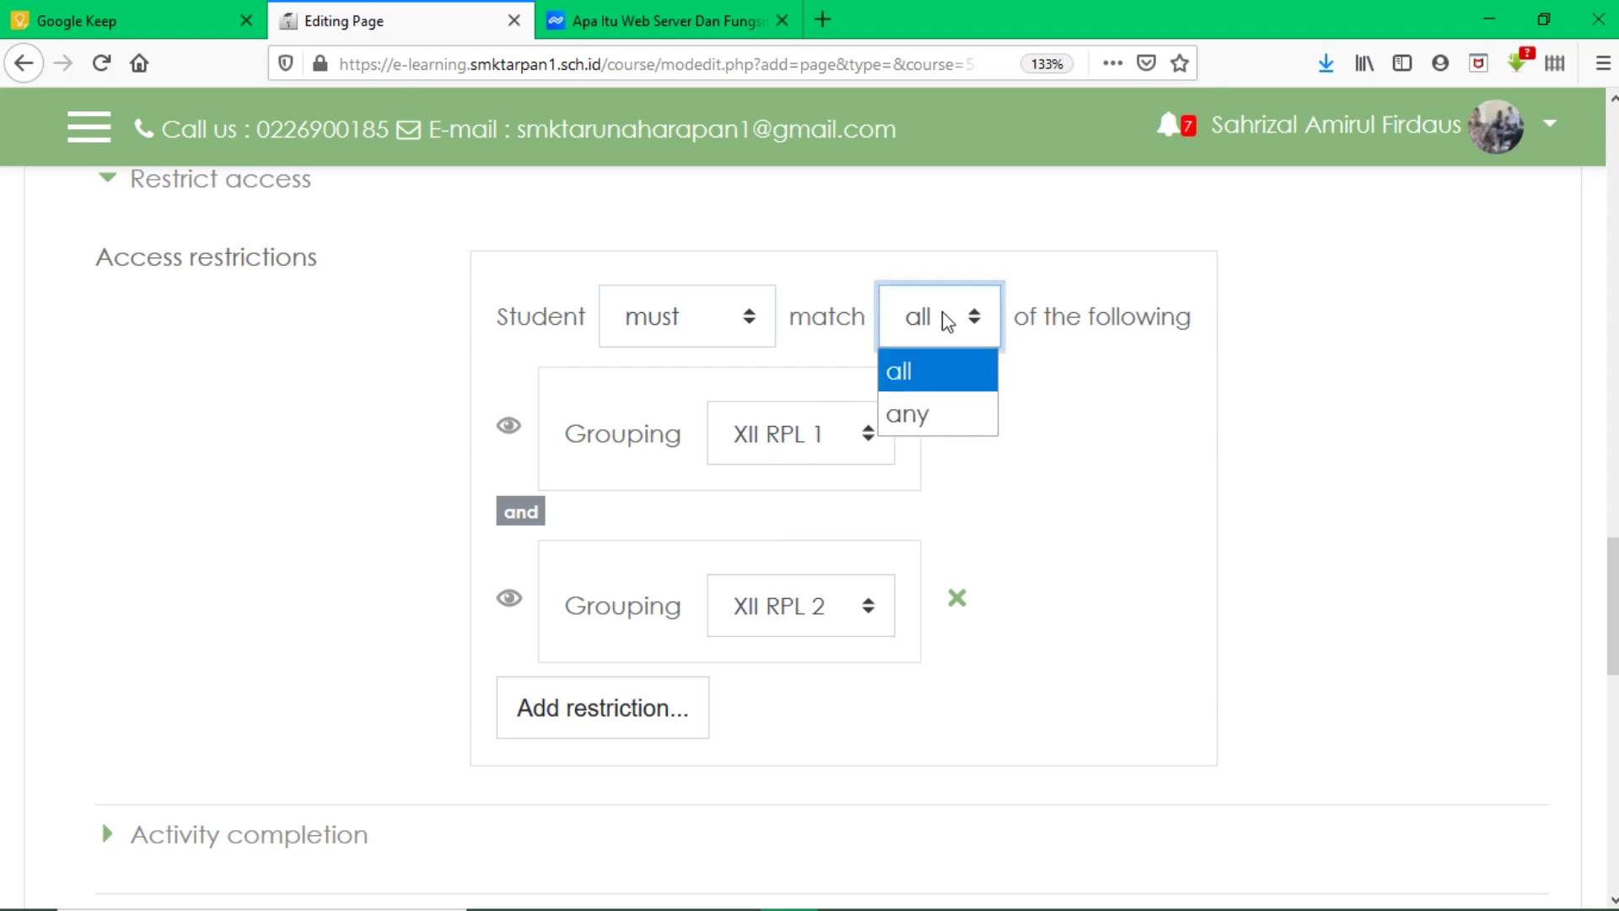
click(913, 418)
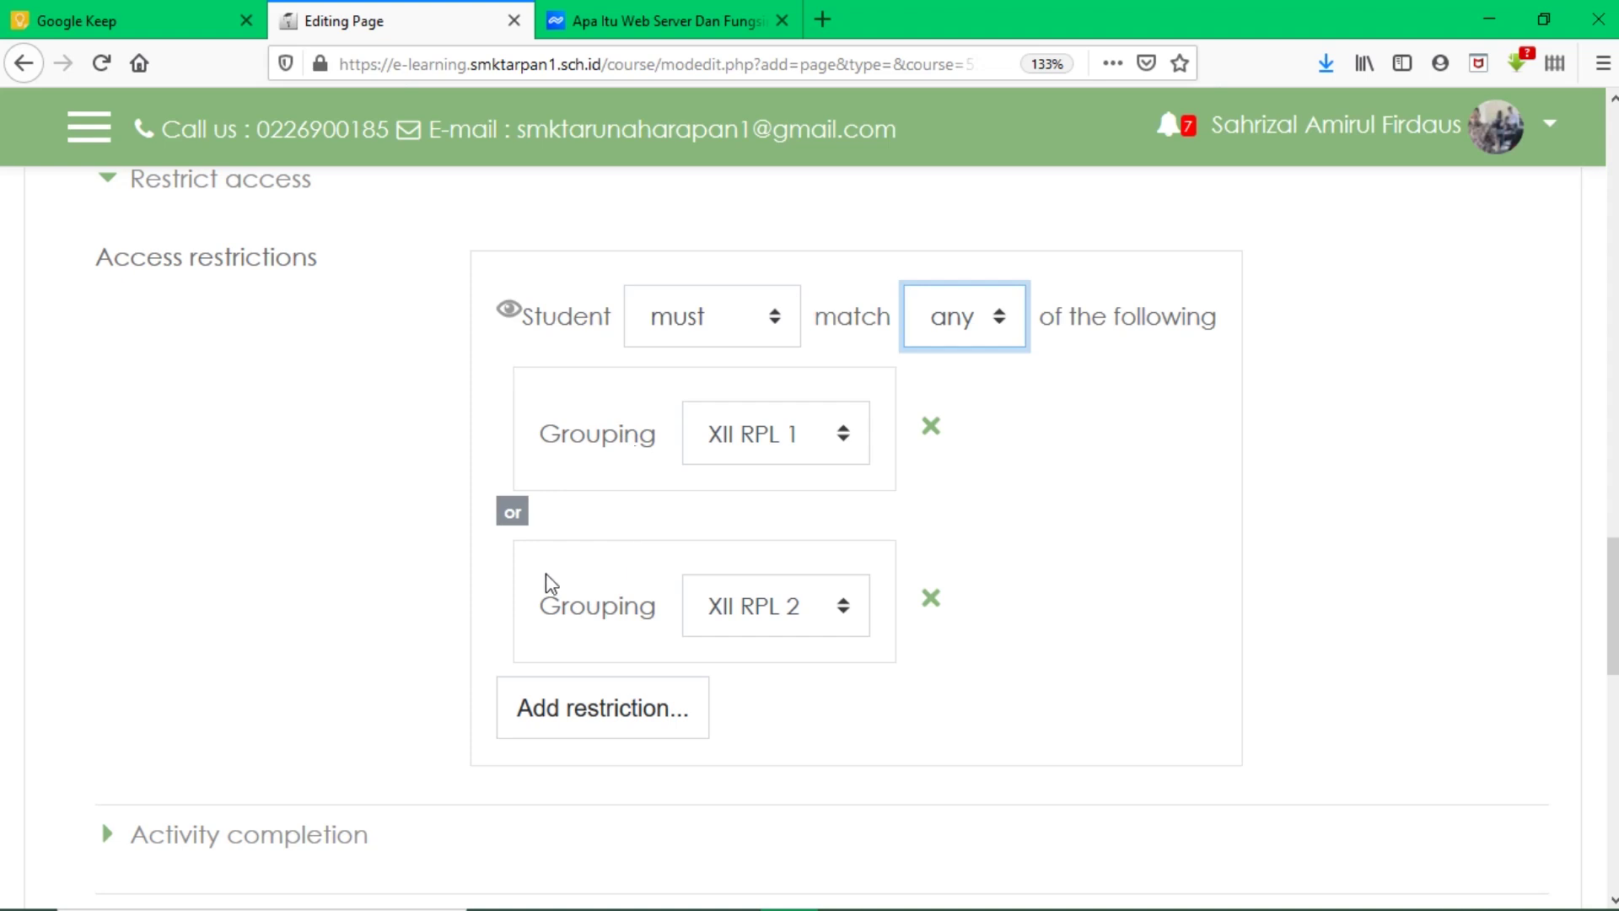
Save the new page resource and return to the course
scroll(350, 607, down, 3)
scroll(351, 607, up, 2)
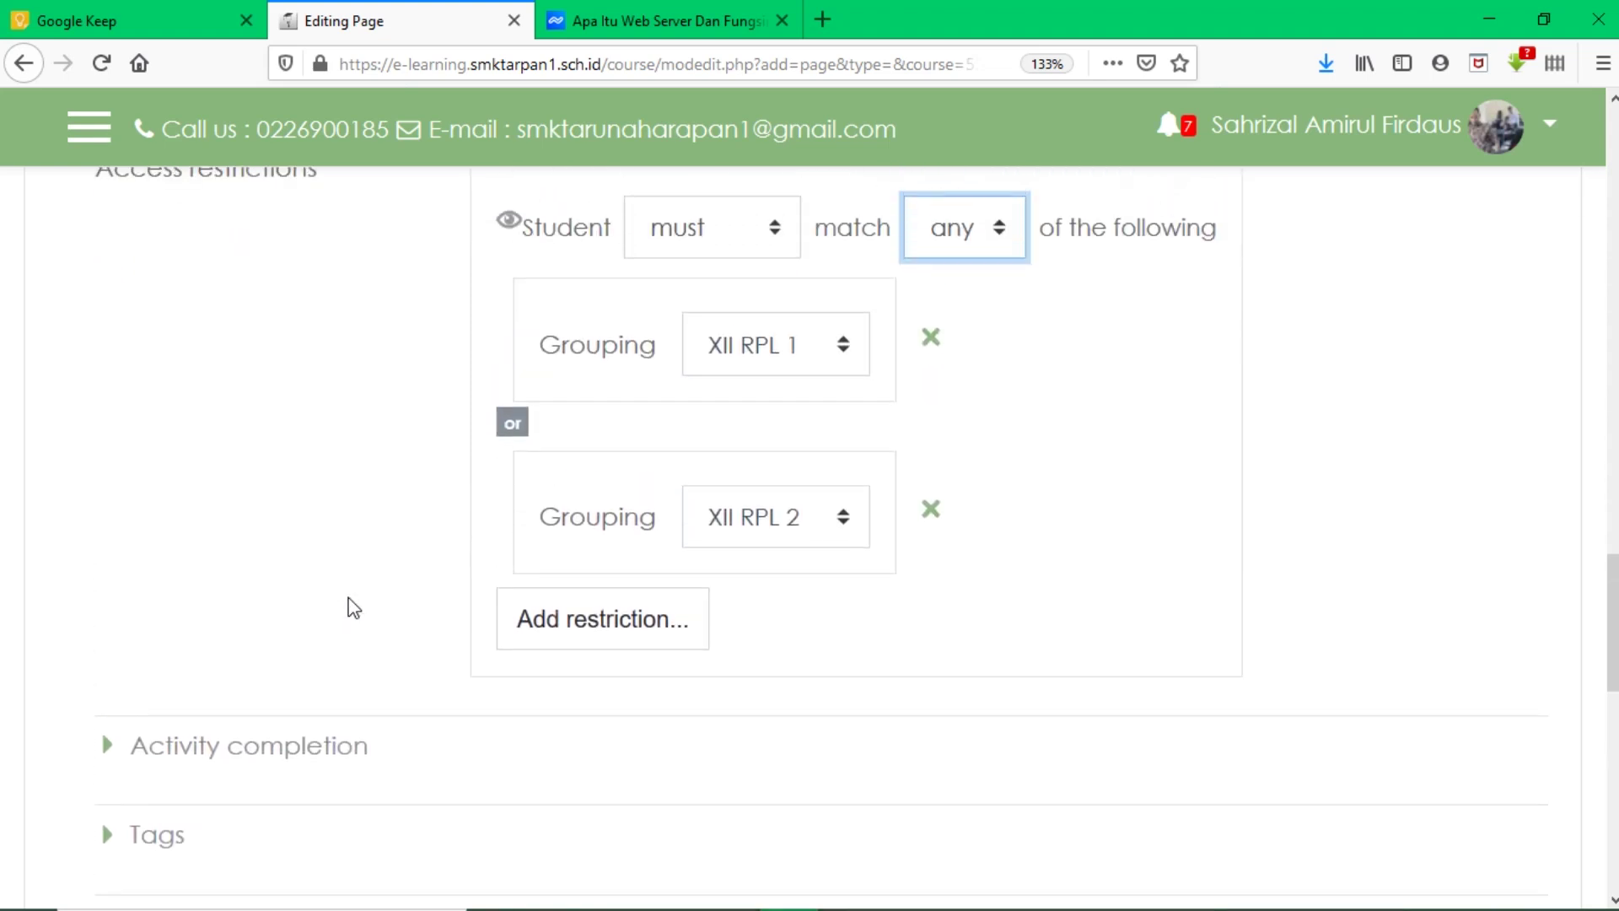
scroll(365, 430, up, 1)
scroll(368, 432, down, 6)
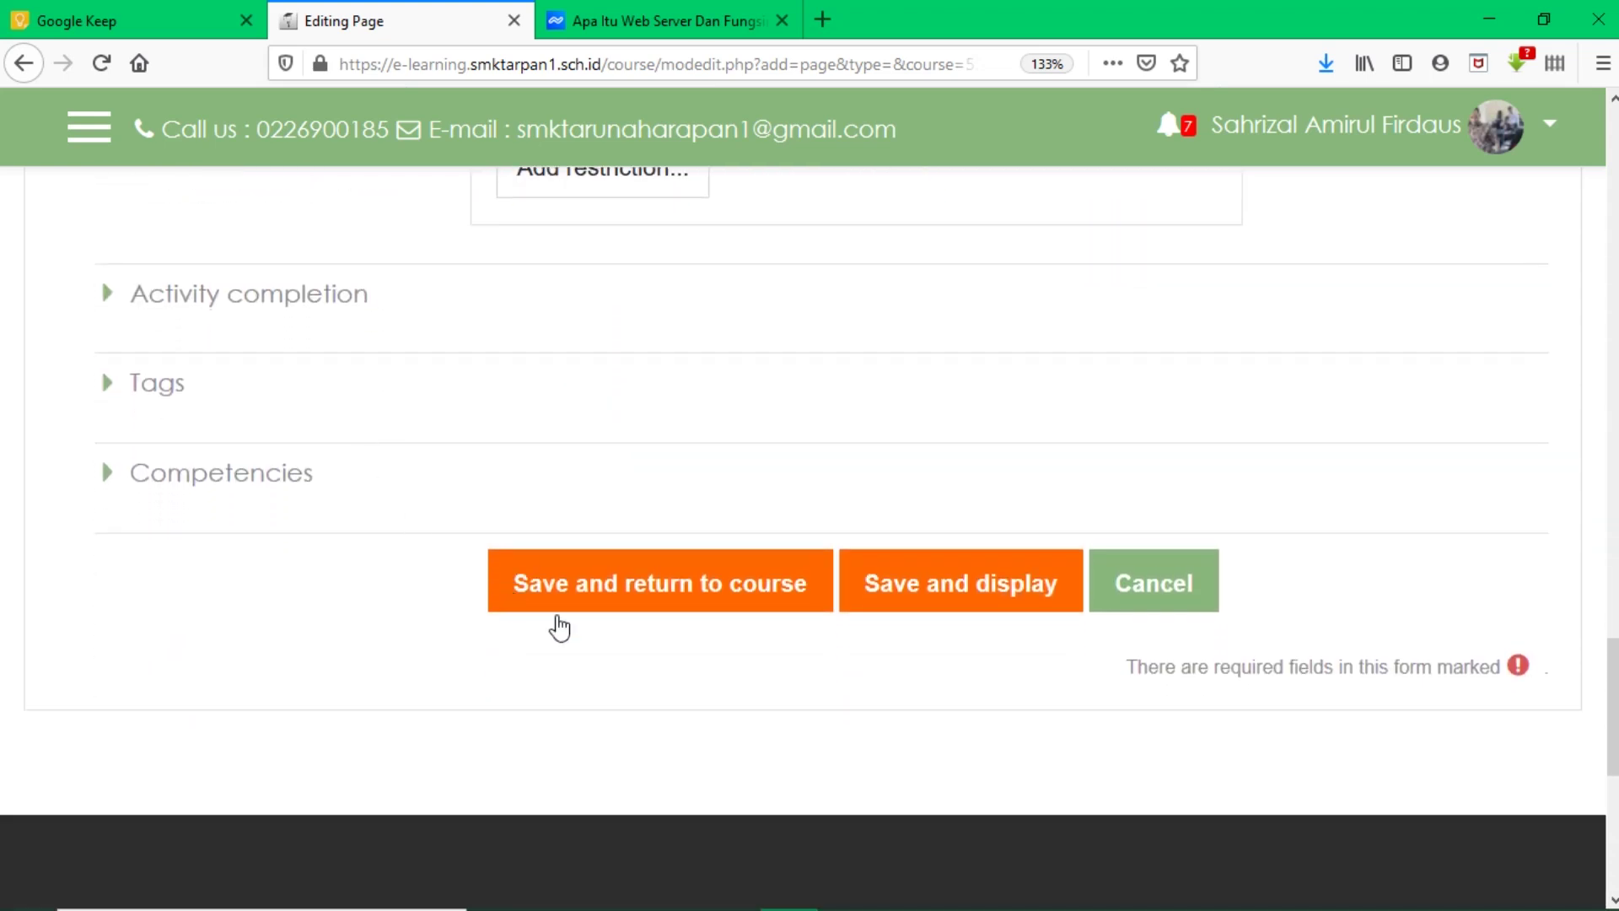
click(660, 571)
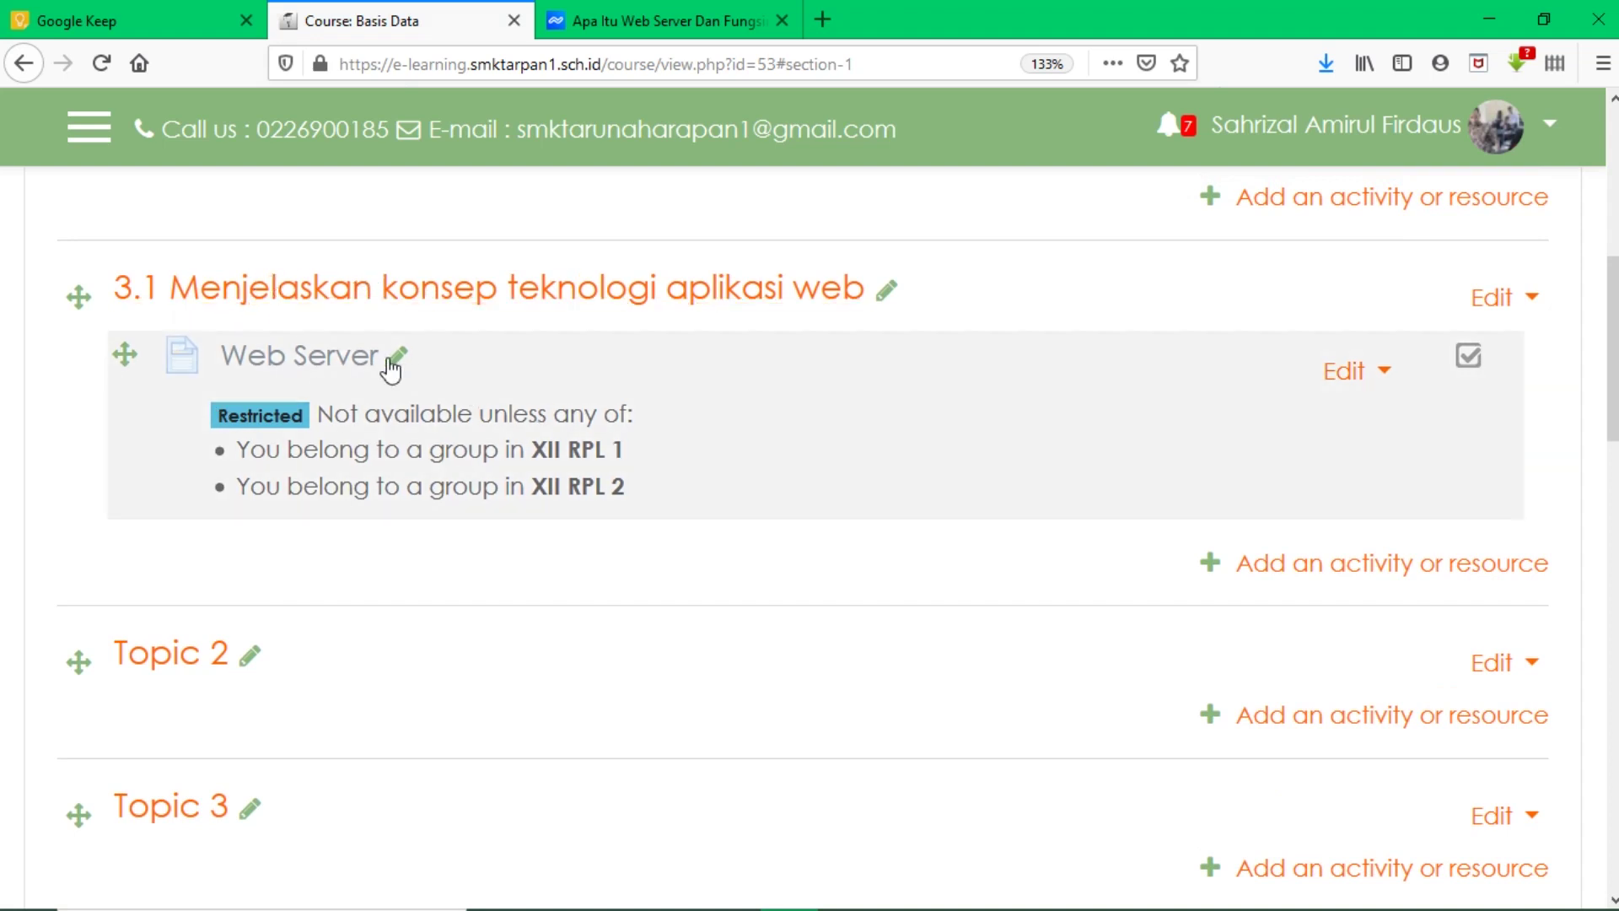
Check the Web Server resource's group restrictions in section 3.1, and open the page to review its content
drag(657, 491, 294, 439)
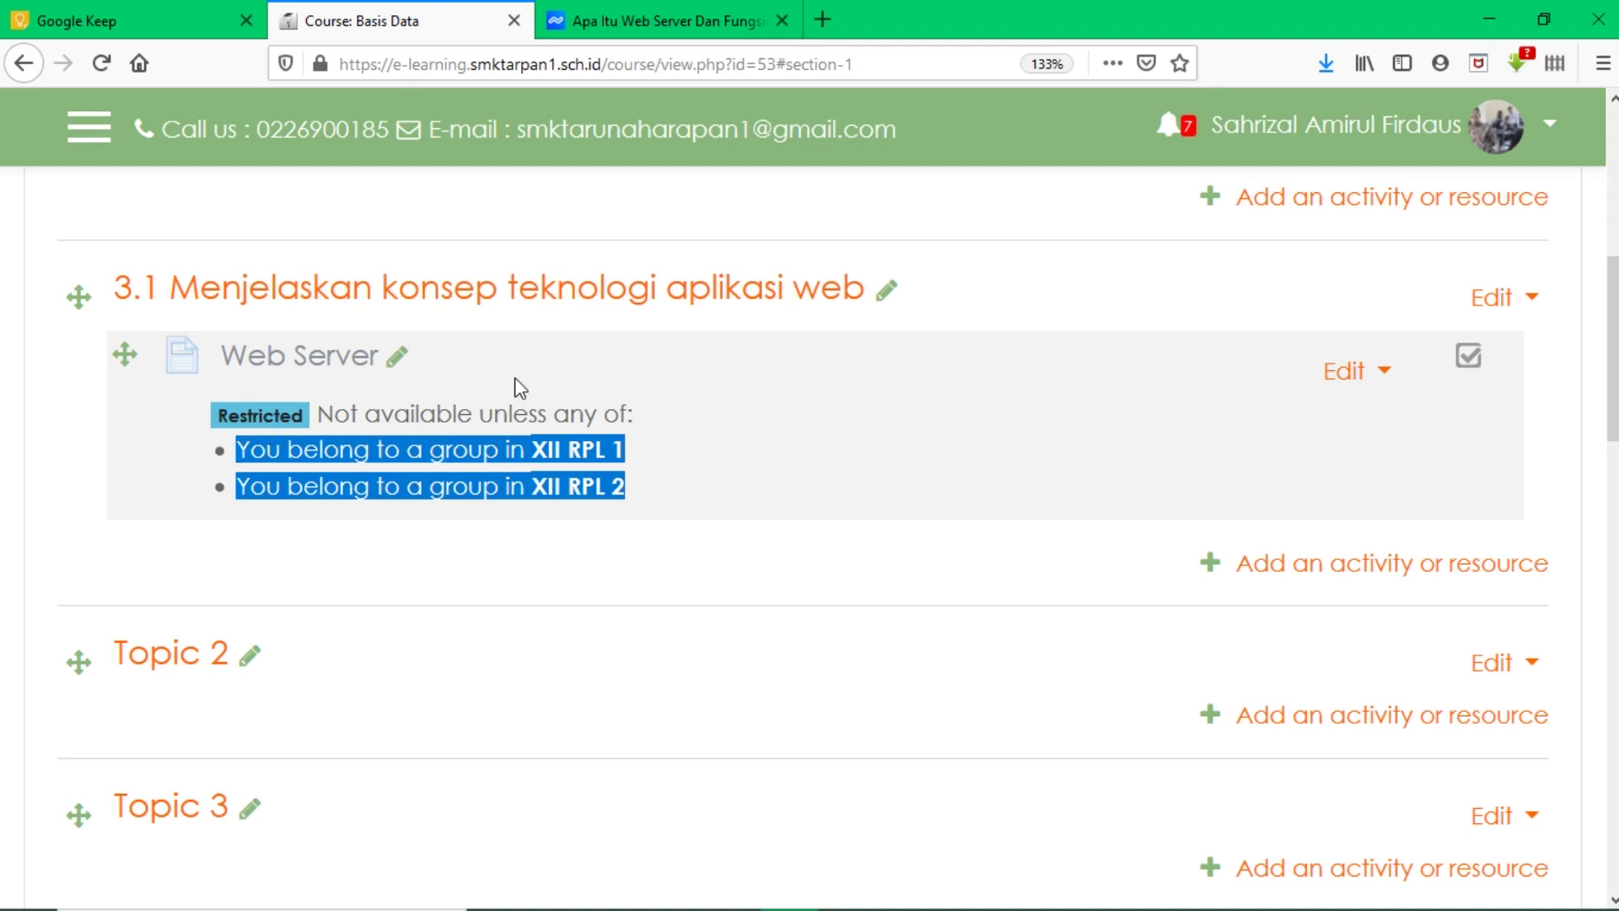
click(718, 432)
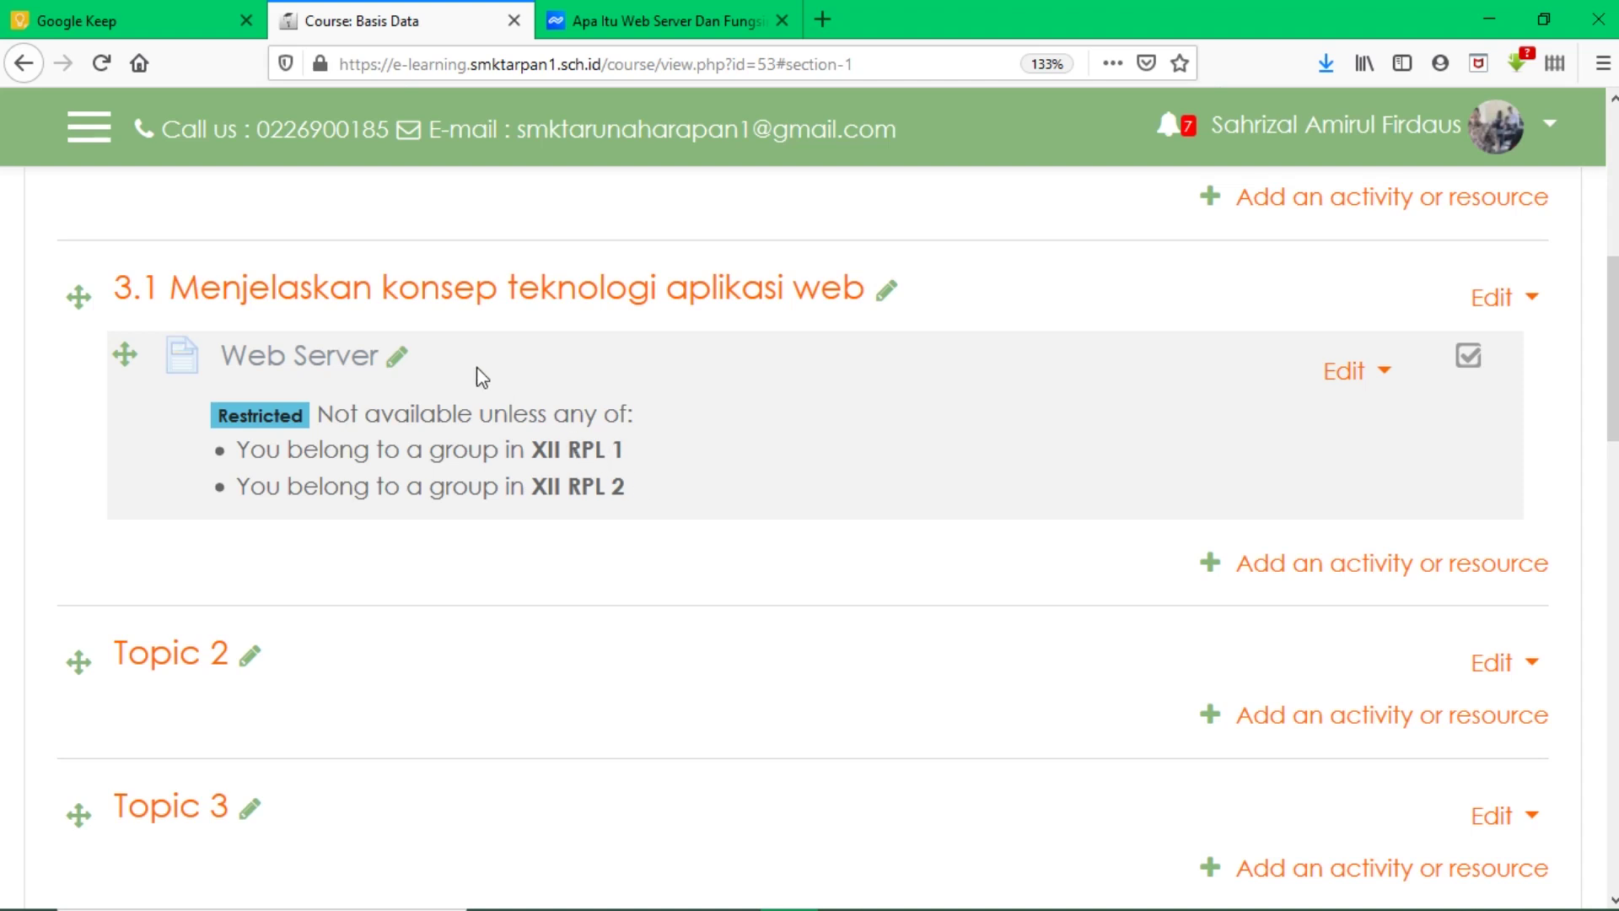
click(341, 360)
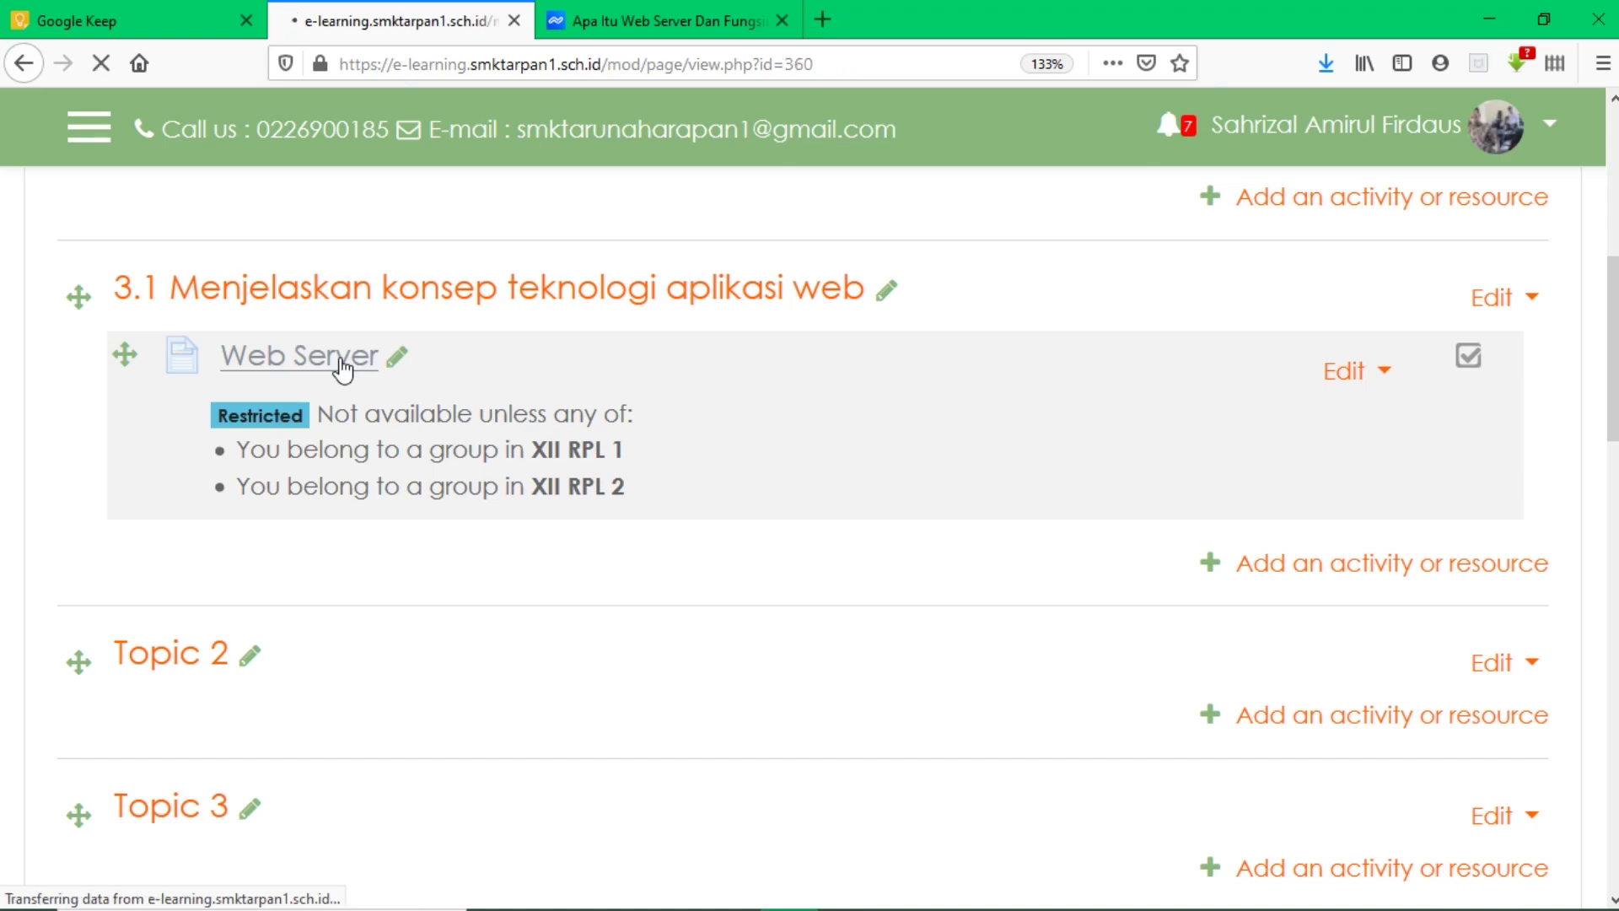
scroll(732, 535, down, 5)
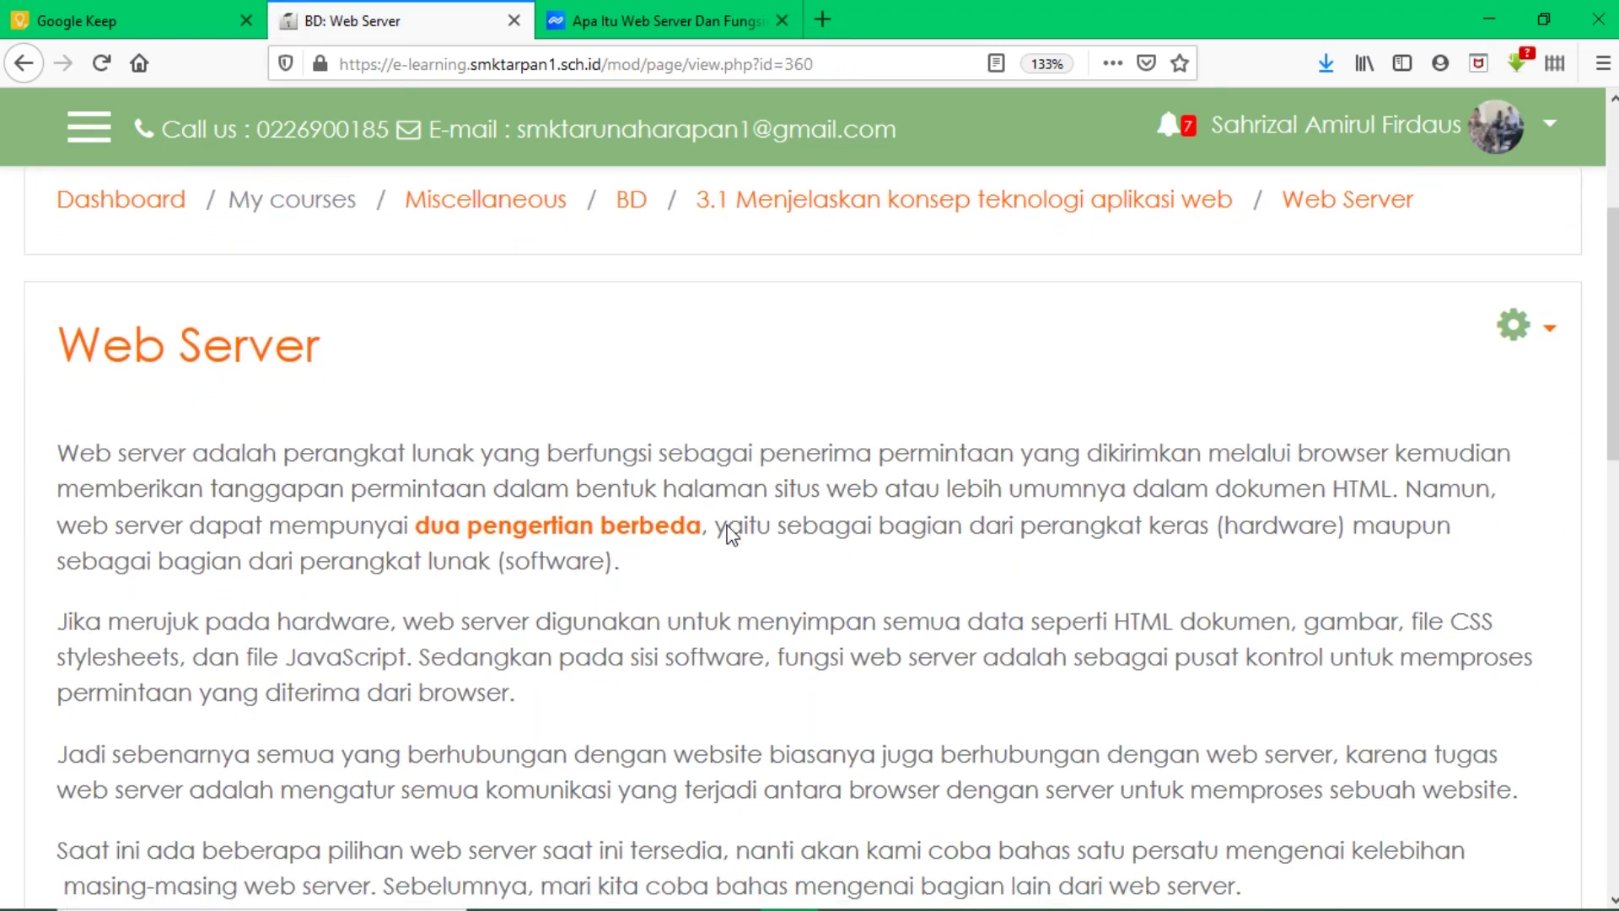
scroll(732, 534, down, 3)
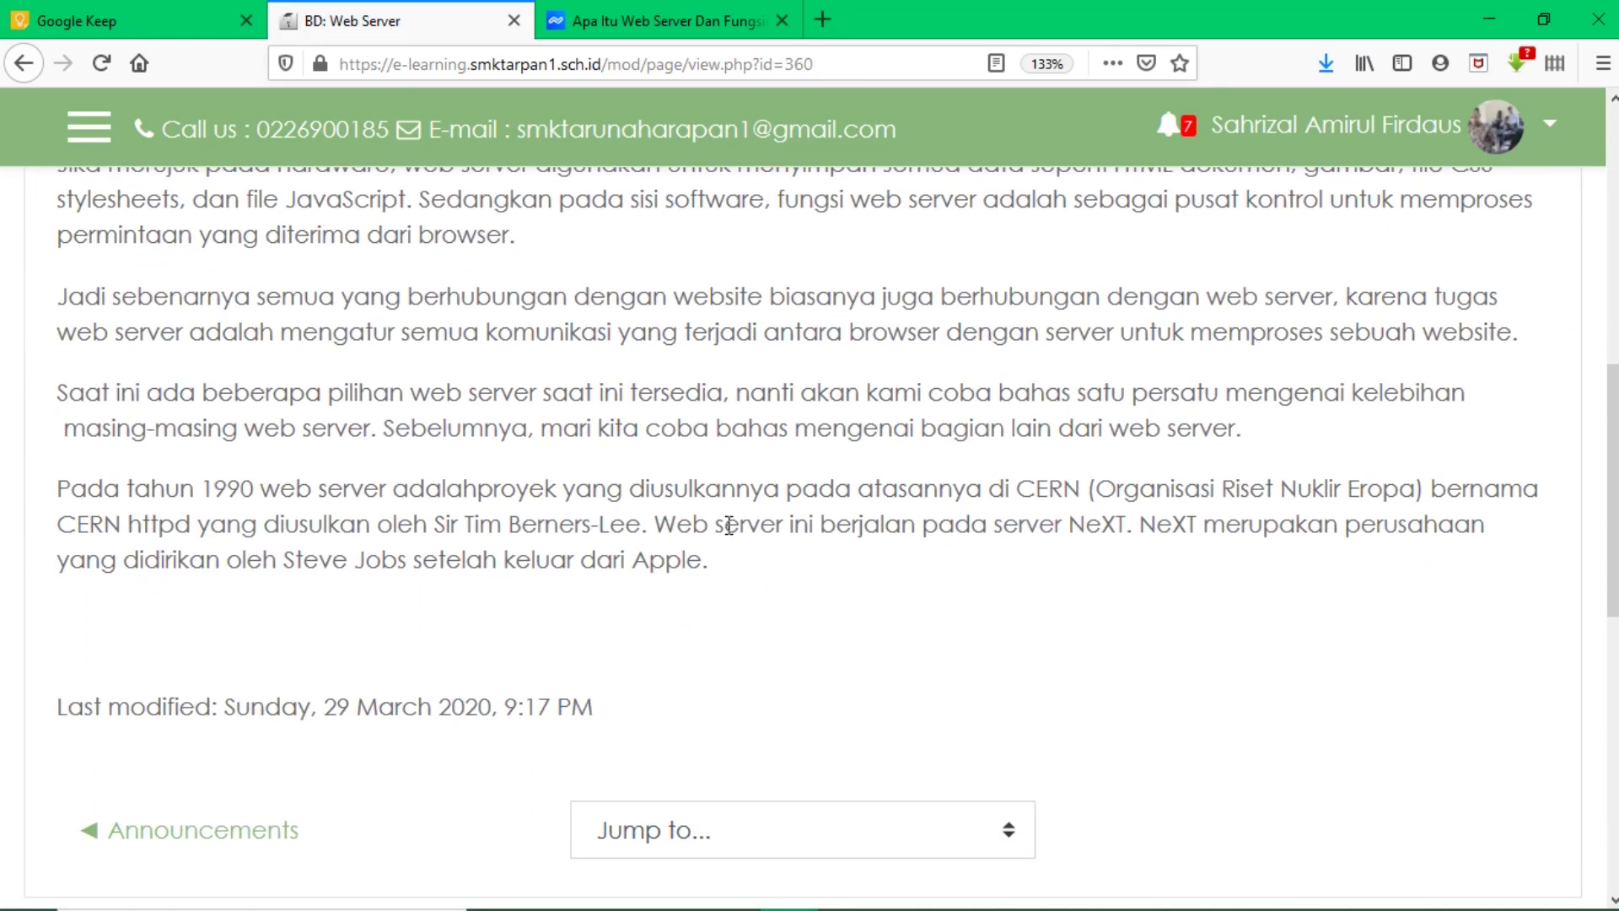
scroll(732, 535, up, 2)
scroll(730, 535, up, 2)
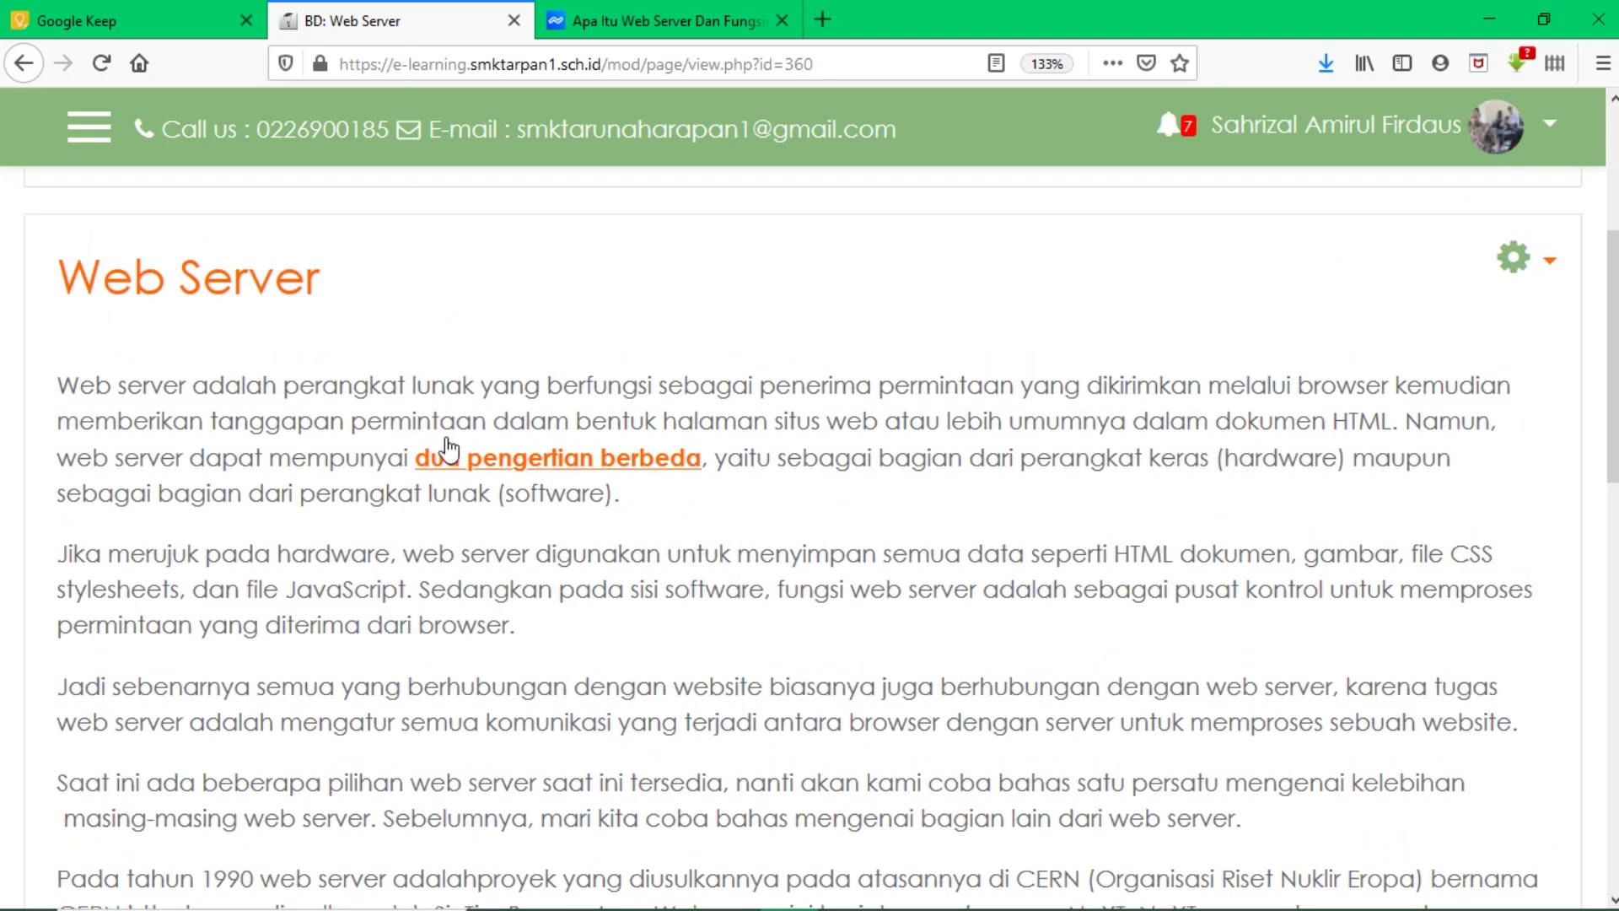